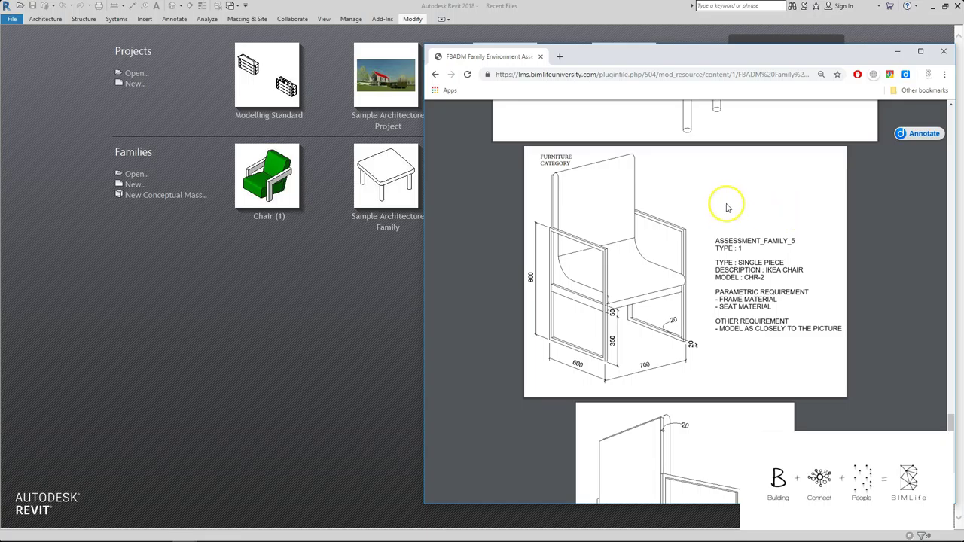
- Review the IKEA chair assessment drawing with its dimensions and parametric requirements, and move its browser window off the Revit start screen
{"action": "scroll", "coordinate": [694, 312], "scroll_direction": "down", "scroll_amount": 2}
{"action": "scroll", "coordinate": [617, 142], "scroll_direction": "up", "scroll_amount": 1}
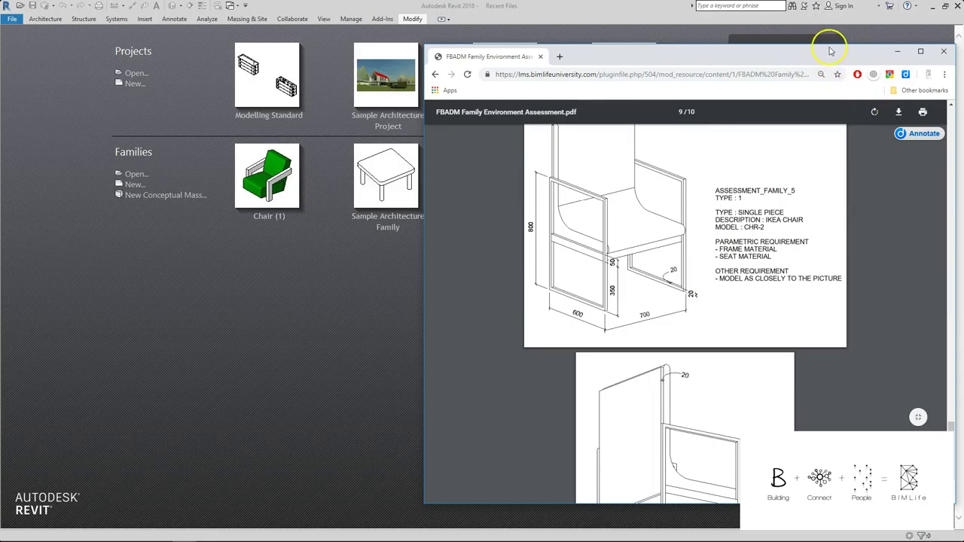
{"action": "left_click_drag", "start_coordinate": [830, 47], "coordinate": [836, 26]}
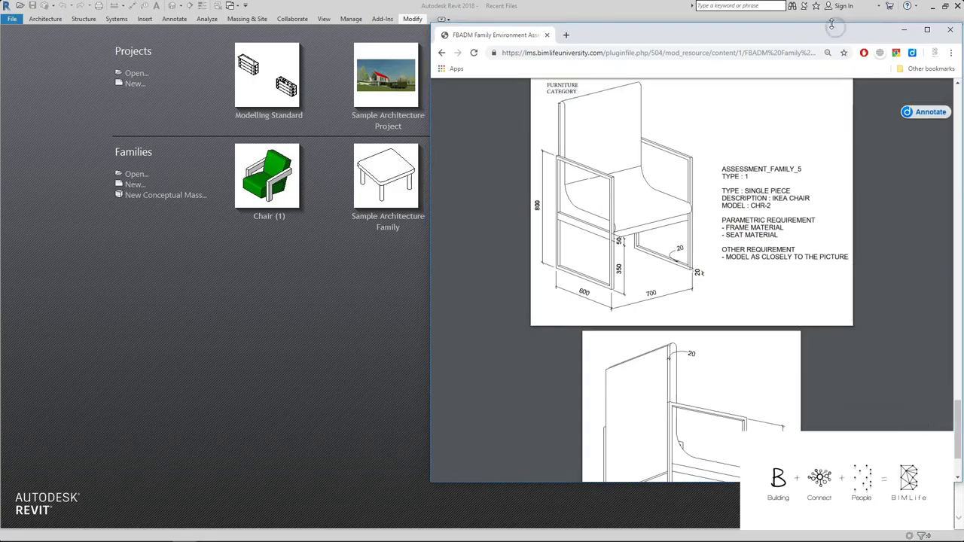
{"action": "double_click", "coordinate": [832, 25]}
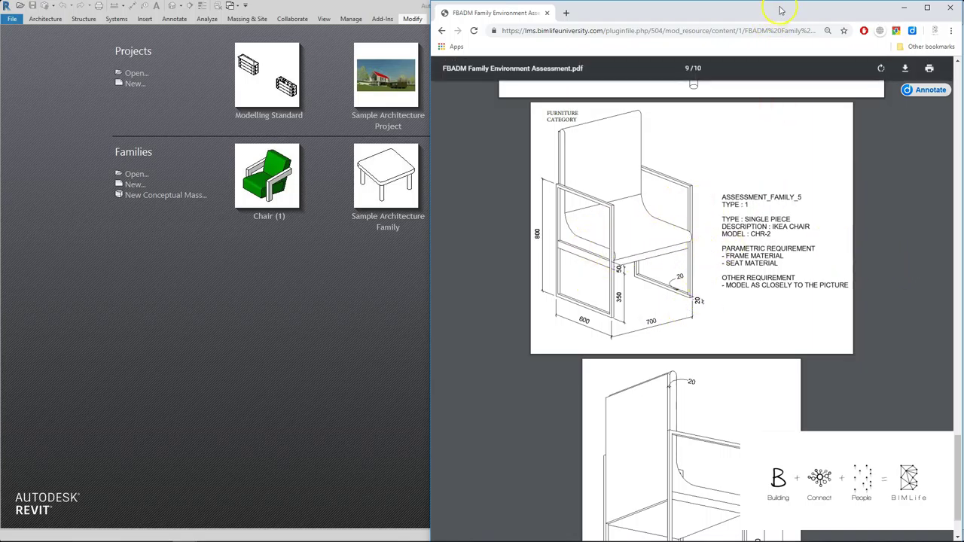
{"action": "left_click_drag", "start_coordinate": [782, 10], "coordinate": [1, 67]}
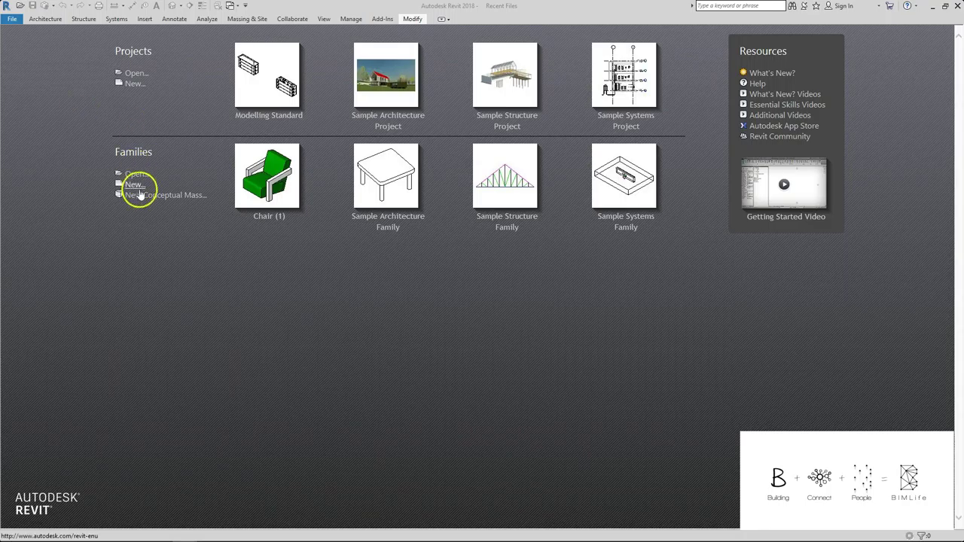
- Create a new family from the metric furniture template
{"action": "left_click", "coordinate": [134, 184]}
{"action": "scroll", "coordinate": [439, 299], "scroll_direction": "down", "scroll_amount": 15}
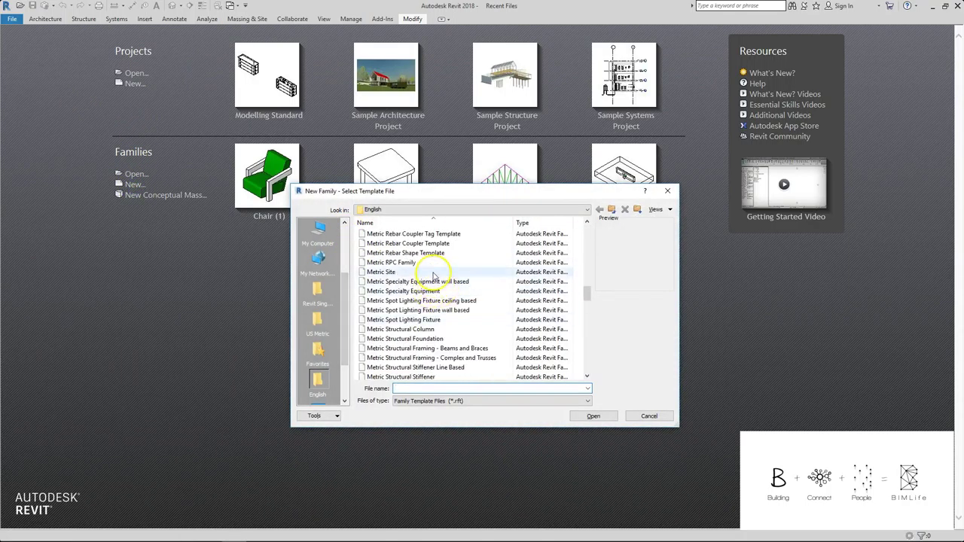
{"action": "scroll", "coordinate": [437, 290], "scroll_direction": "up", "scroll_amount": 2}
{"action": "scroll", "coordinate": [433, 283], "scroll_direction": "down", "scroll_amount": 4}
{"action": "scroll", "coordinate": [432, 282], "scroll_direction": "up", "scroll_amount": 10}
{"action": "left_click", "coordinate": [430, 309]}
{"action": "left_click", "coordinate": [607, 417]}
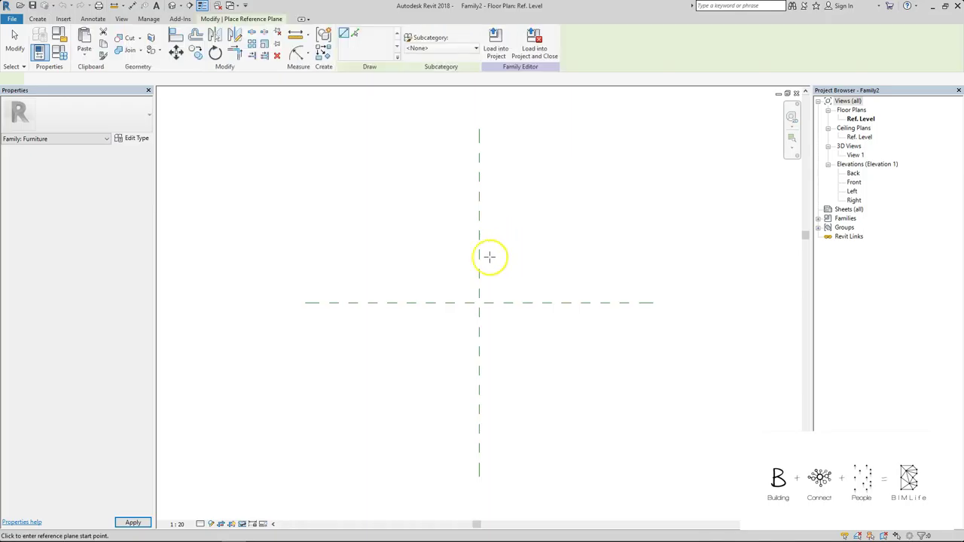
- Draw a vertical reference plane about 550 mm left of the centre plane in the floor plan and extend its upper end
{"action": "key", "text": "r"}
{"action": "key", "text": "p"}
{"action": "left_click", "coordinate": [432, 226]}
{"action": "left_click", "coordinate": [431, 401]}
{"action": "key", "text": "Escape"}
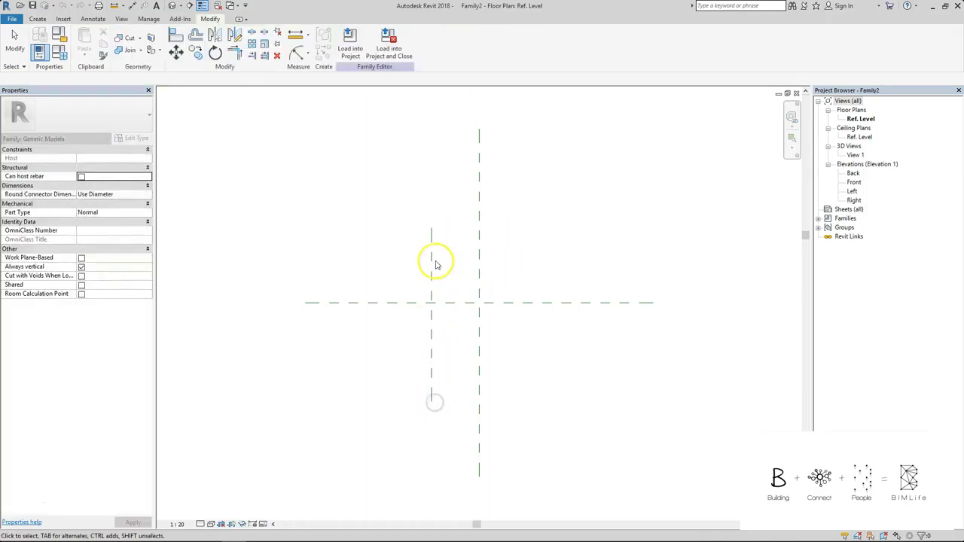
{"action": "left_click", "coordinate": [432, 251]}
{"action": "left_click_drag", "start_coordinate": [432, 228], "coordinate": [432, 208]}
{"action": "left_click", "coordinate": [456, 193]}
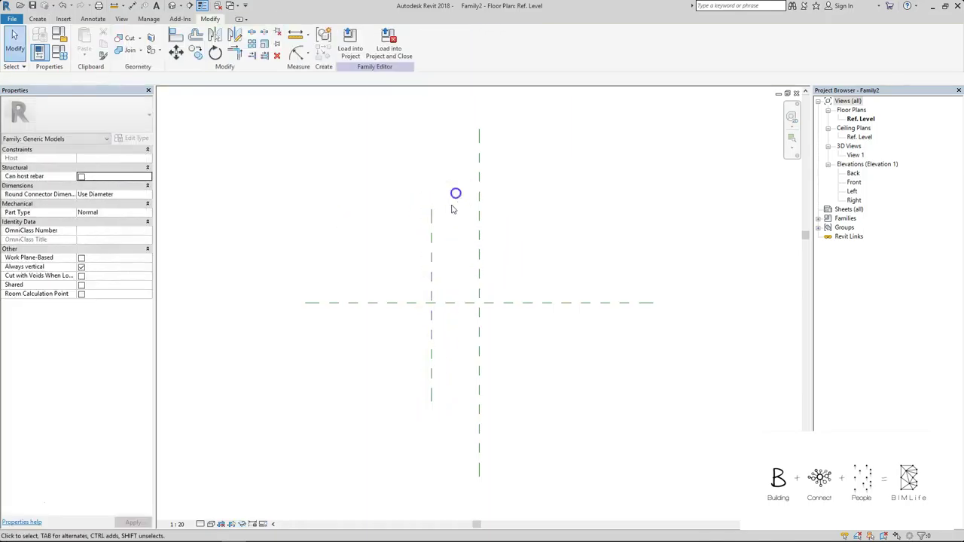
- Mirror the new vertical reference plane about the Center (Left/Right) plane, keeping the original
{"action": "left_click", "coordinate": [430, 247]}
{"action": "key", "text": "m"}
{"action": "key", "text": "m"}
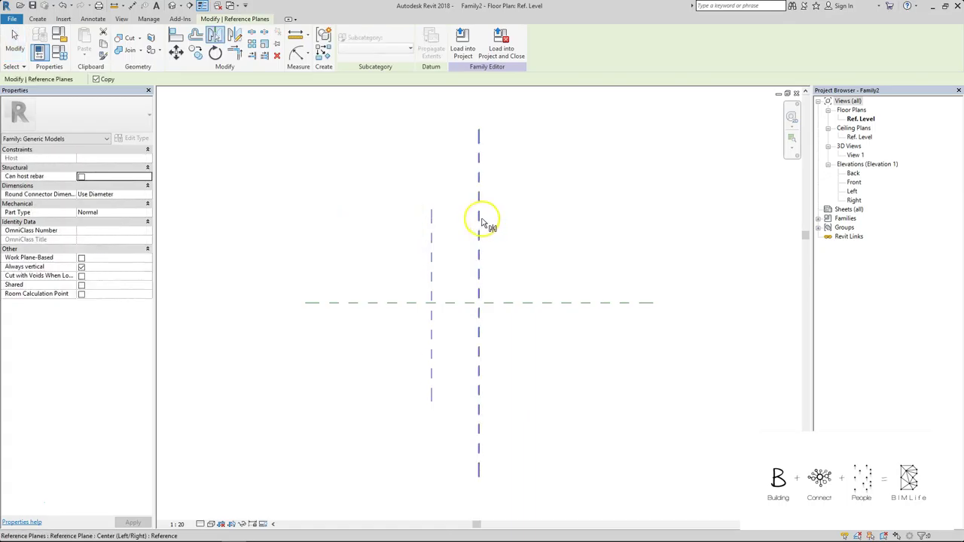
{"action": "left_click", "coordinate": [479, 217]}
- Draw a horizontal reference plane about 670 mm above the horizontal centre plane and mirror it to the other side
{"action": "key", "text": "r"}
{"action": "key", "text": "p"}
{"action": "left_click", "coordinate": [390, 246]}
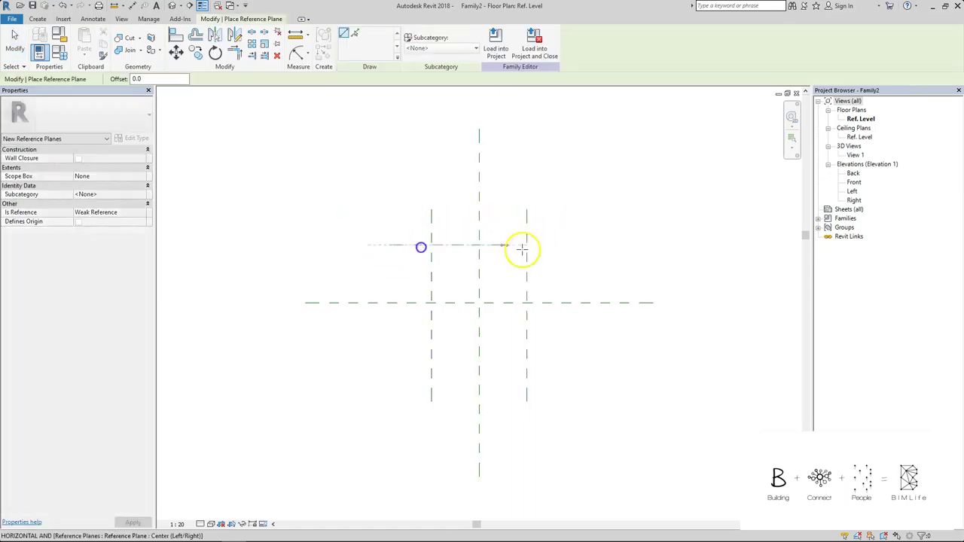
{"action": "left_click", "coordinate": [574, 245]}
{"action": "key", "text": "Escape"}
{"action": "key", "text": "m"}
{"action": "key", "text": "m"}
{"action": "left_click", "coordinate": [502, 304]}
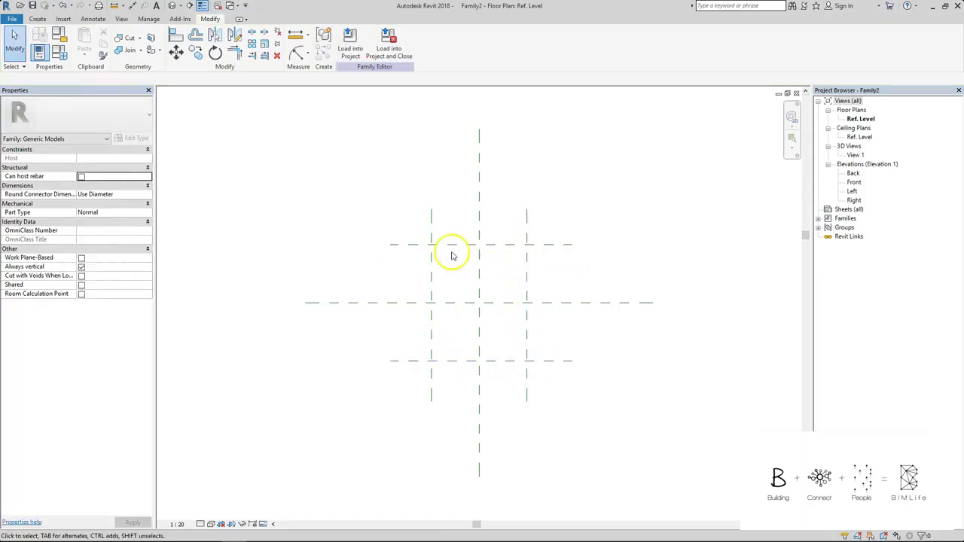
- Dimension the three vertical reference planes with an equality constraint and add an overall dimension between the outer two
{"action": "key", "text": "d"}
{"action": "key", "text": "i"}
{"action": "left_click", "coordinate": [432, 230]}
{"action": "left_click", "coordinate": [479, 231]}
{"action": "left_click", "coordinate": [527, 231]}
{"action": "left_click", "coordinate": [509, 229]}
{"action": "left_click", "coordinate": [480, 207]}
{"action": "left_click", "coordinate": [528, 216]}
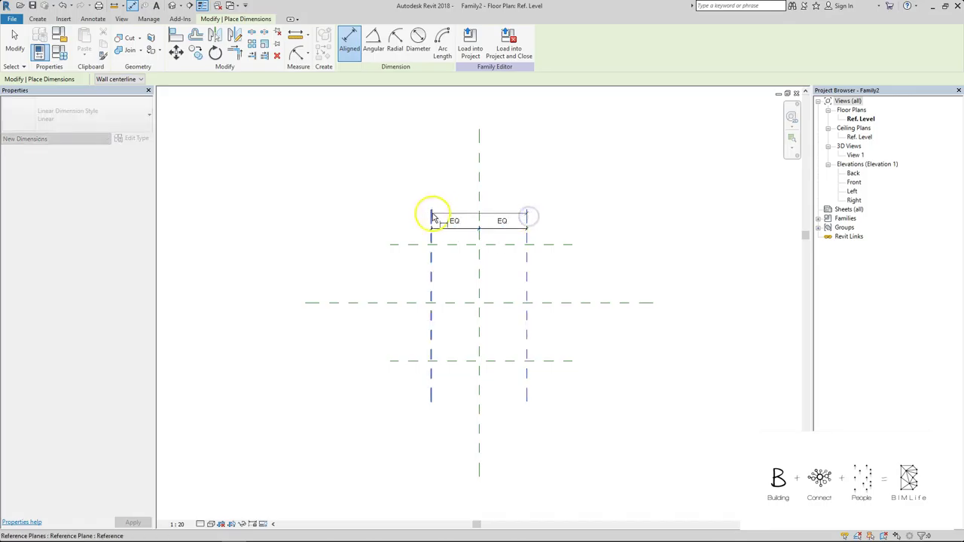
- Dimension the horizontal reference planes in one chain, adding the lower plane by editing the dimension's witness lines
{"action": "left_click", "coordinate": [401, 245]}
{"action": "left_click", "coordinate": [403, 303]}
{"action": "left_click", "coordinate": [409, 361]}
{"action": "key", "text": "Escape"}
{"action": "key", "text": "Escape"}
{"action": "left_click", "coordinate": [406, 256]}
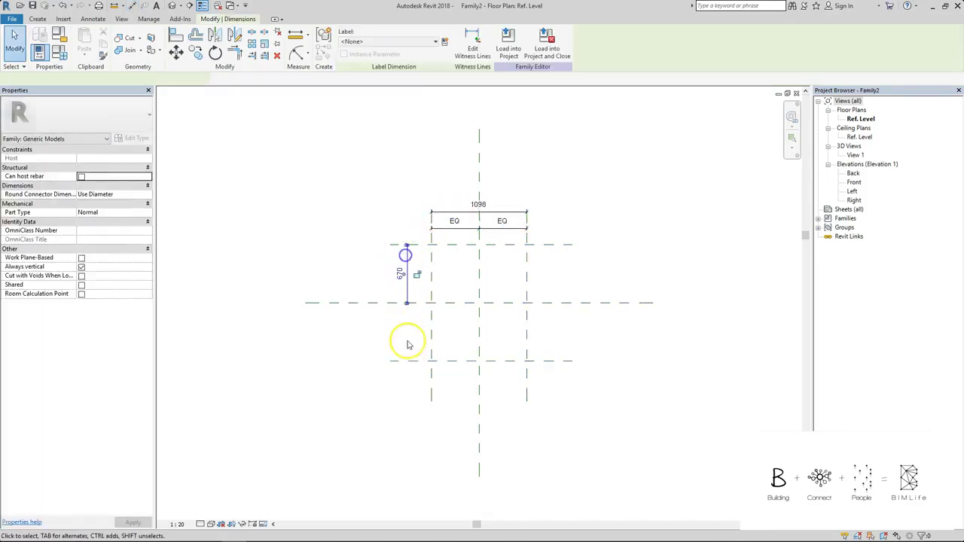
{"action": "key", "text": "e"}
{"action": "key", "text": "w"}
{"action": "left_click", "coordinate": [408, 362]}
- Add an overall dimension between the outer horizontal reference planes and make the chained dimension's segments equal
{"action": "key", "text": "d"}
{"action": "key", "text": "i"}
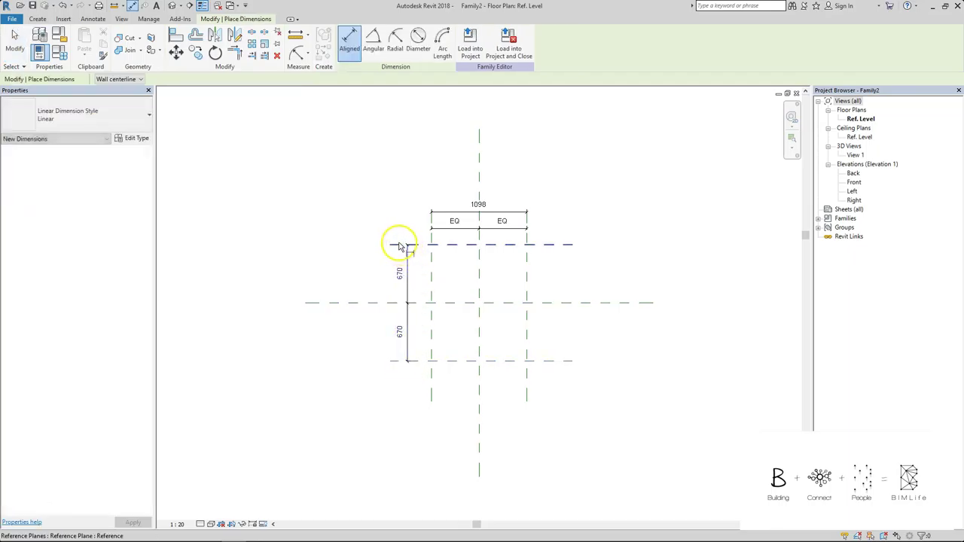
{"action": "left_click", "coordinate": [399, 245]}
{"action": "left_click", "coordinate": [394, 361]}
{"action": "left_click", "coordinate": [389, 337]}
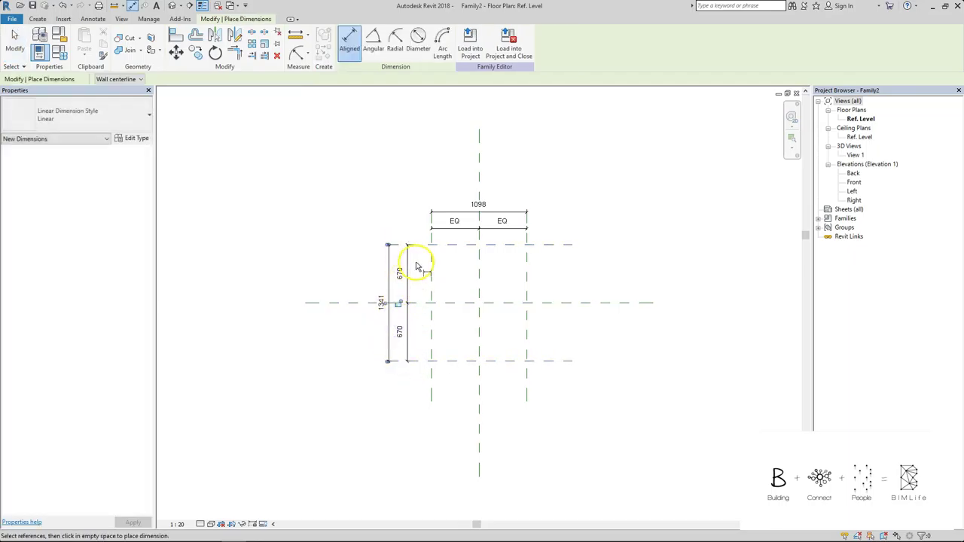
{"action": "key", "text": "Escape"}
{"action": "left_click", "coordinate": [407, 272]}
{"action": "left_click", "coordinate": [427, 304]}
{"action": "left_click", "coordinate": [409, 212]}
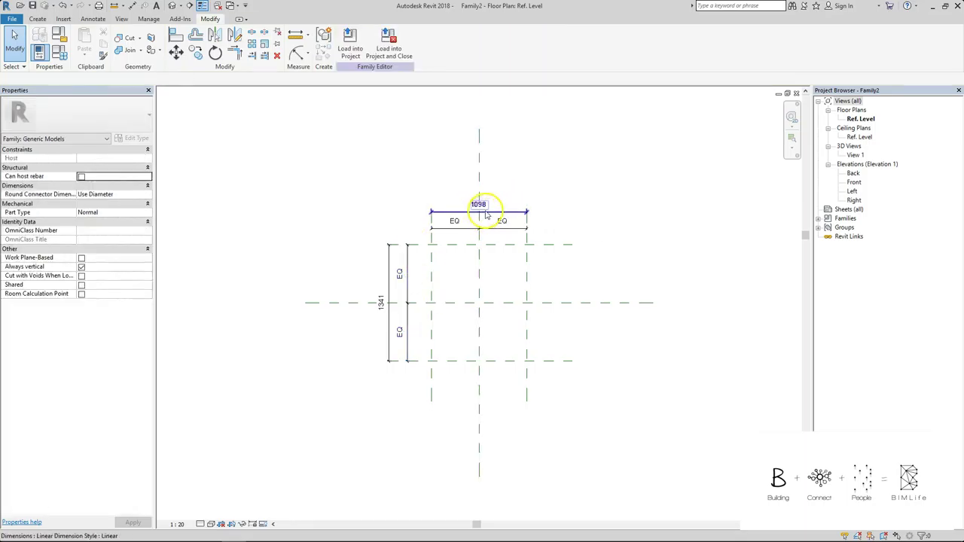
- Label the overall dimension between the outer vertical planes with a new LENGTH family type parameter
{"action": "left_click", "coordinate": [489, 210]}
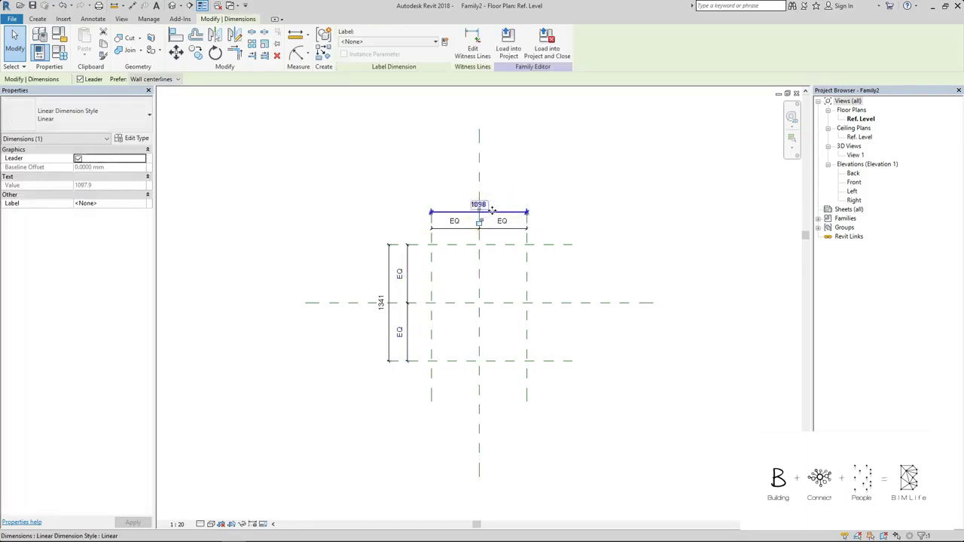
{"action": "left_click", "coordinate": [445, 40]}
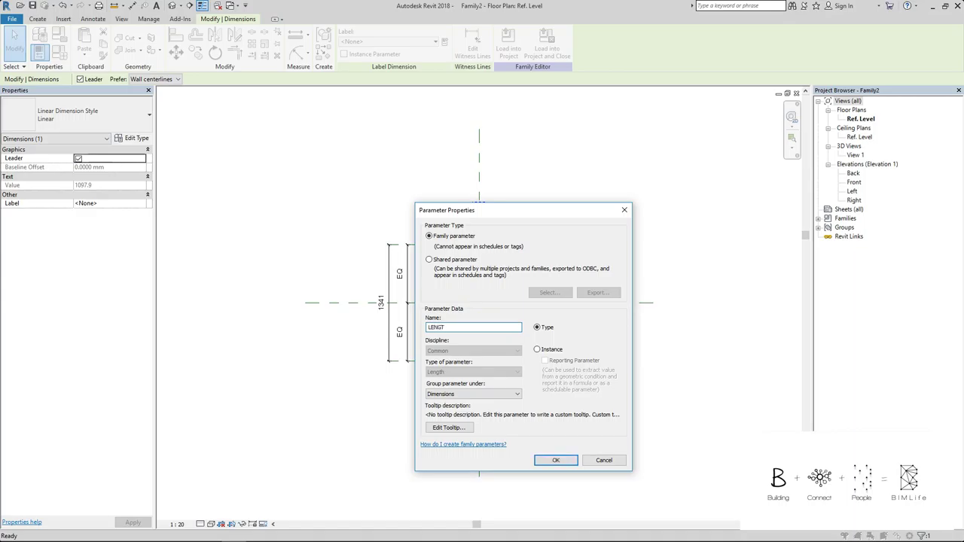
{"action": "key", "text": "Return"}
{"action": "key", "text": "Escape"}
- Label the overall dimension between the outer horizontal planes with a new WIDTH parameter
{"action": "left_click", "coordinate": [387, 241]}
{"action": "left_click", "coordinate": [445, 40]}
{"action": "type", "text": "WIDTH"}
{"action": "key", "text": "Return"}
{"action": "key", "text": "Escape"}
- Set the family parameters LENGTH to 700 and WIDTH to 600 in Family Types
{"action": "key", "text": "f"}
{"action": "key", "text": "t"}
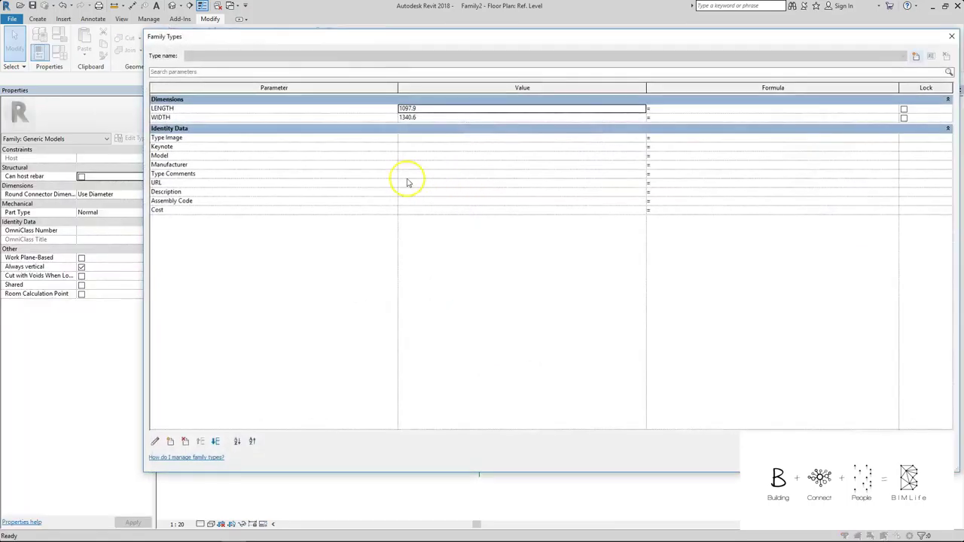
{"action": "left_click", "coordinate": [440, 110]}
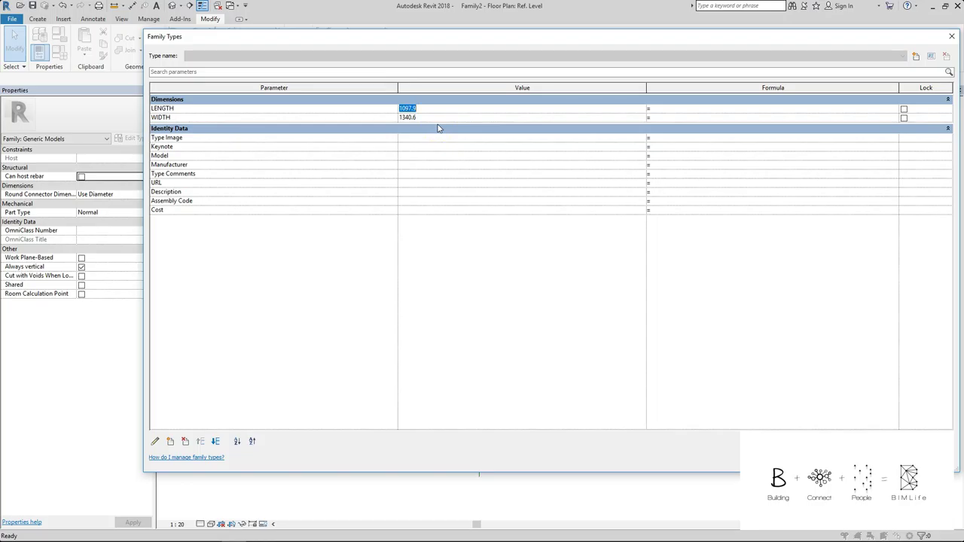
{"action": "type", "text": "700"}
{"action": "key", "text": "Tab"}
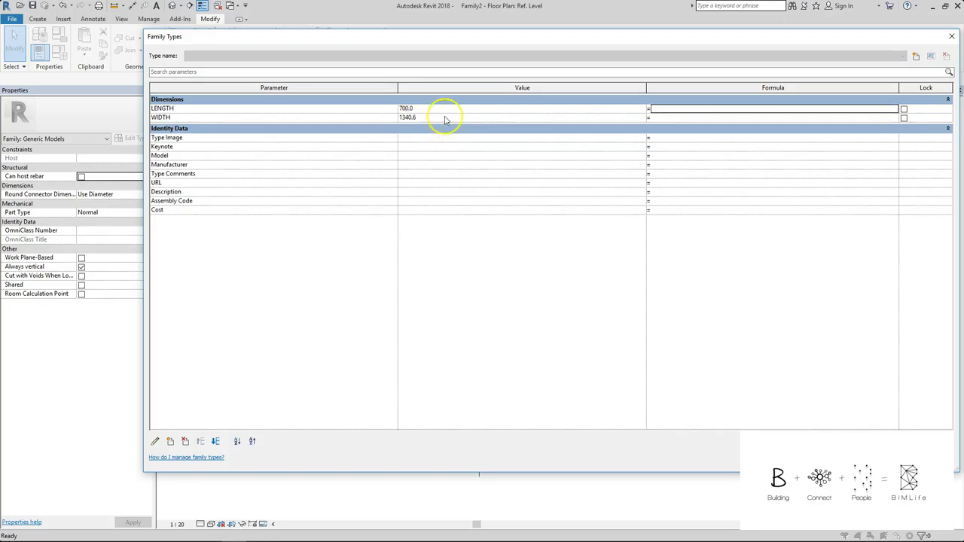
{"action": "left_click", "coordinate": [445, 118]}
{"action": "type", "text": "600"}
{"action": "key", "text": "Tab"}
{"action": "key", "text": "Return"}
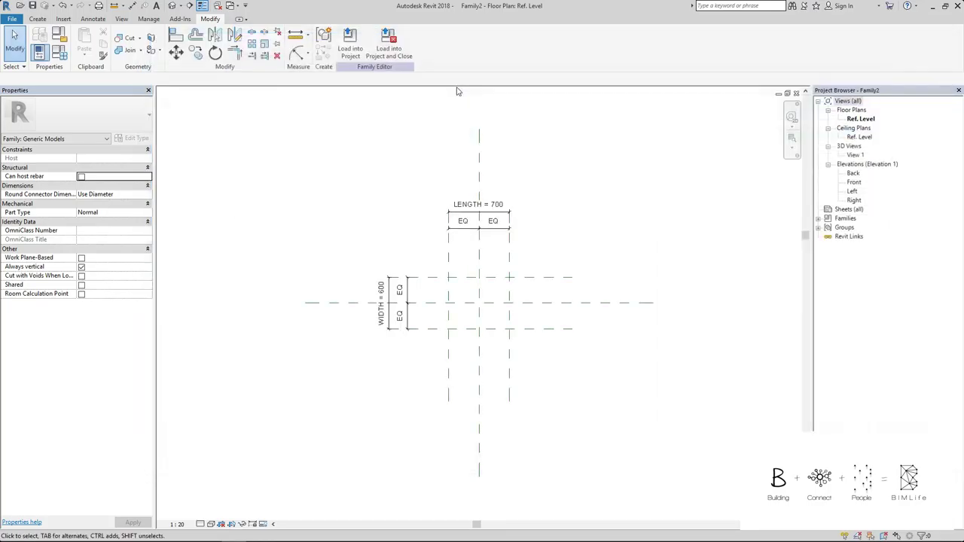
- Open the Left elevation and frame the reference planes around the reference level
{"action": "scroll", "coordinate": [510, 273], "scroll_direction": "up", "scroll_amount": 1}
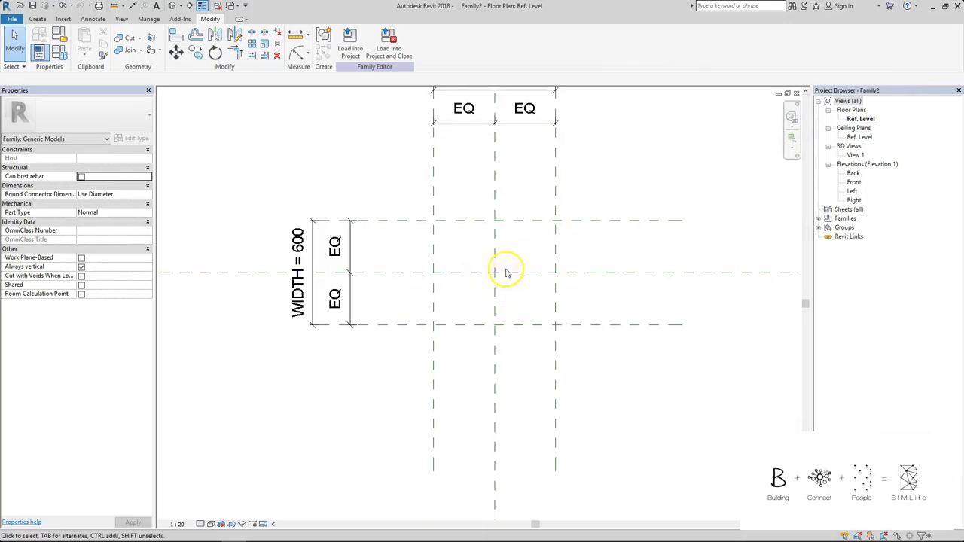
{"action": "middle_click_drag", "start_coordinate": [473, 269], "coordinate": [471, 278]}
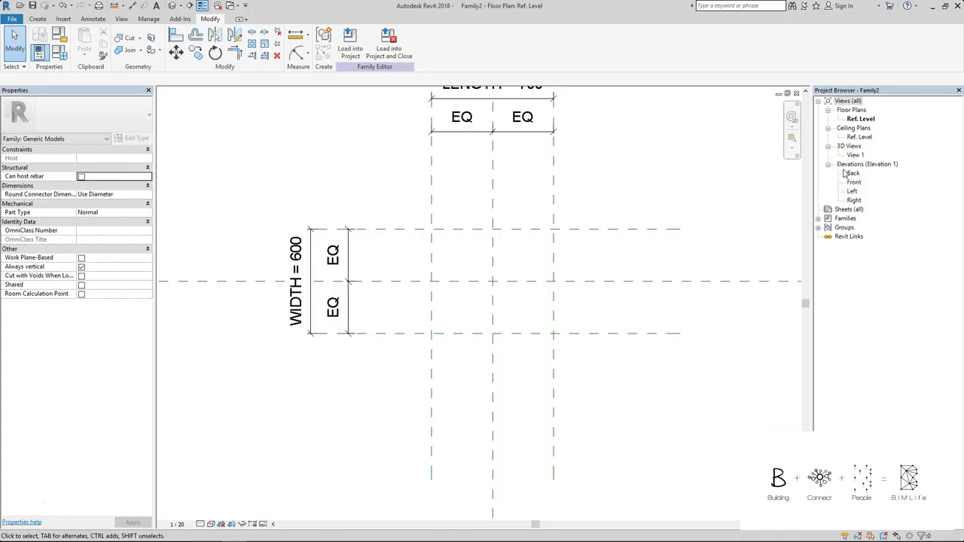
{"action": "double_click", "coordinate": [853, 190]}
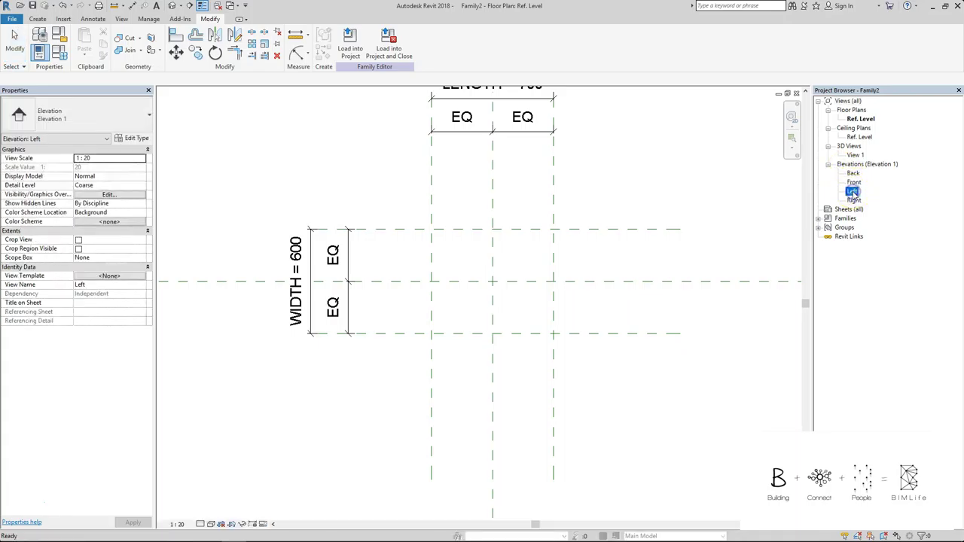
{"action": "key", "text": "z"}
{"action": "key", "text": "e"}
{"action": "scroll", "coordinate": [369, 395], "scroll_direction": "up", "scroll_amount": 3}
{"action": "middle_click_drag", "start_coordinate": [418, 405], "coordinate": [448, 366]}
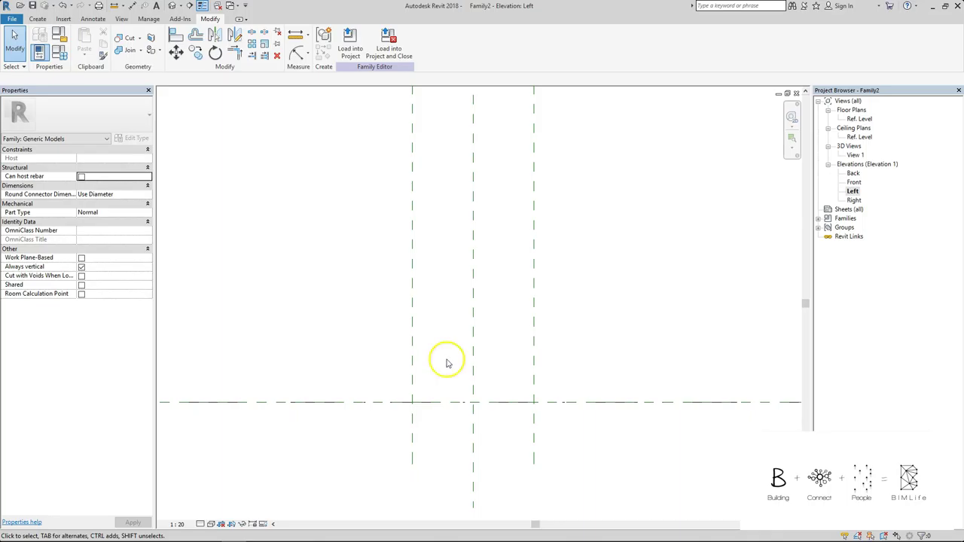
{"action": "left_click", "coordinate": [38, 20]}
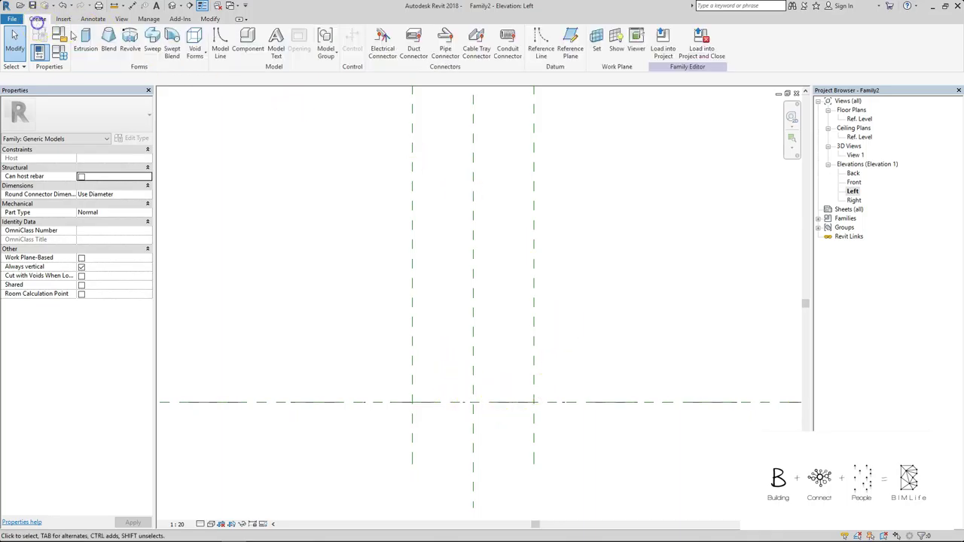
{"action": "left_click", "coordinate": [83, 39]}
{"action": "key", "text": "2"}
{"action": "key", "text": "ctrl+z"}
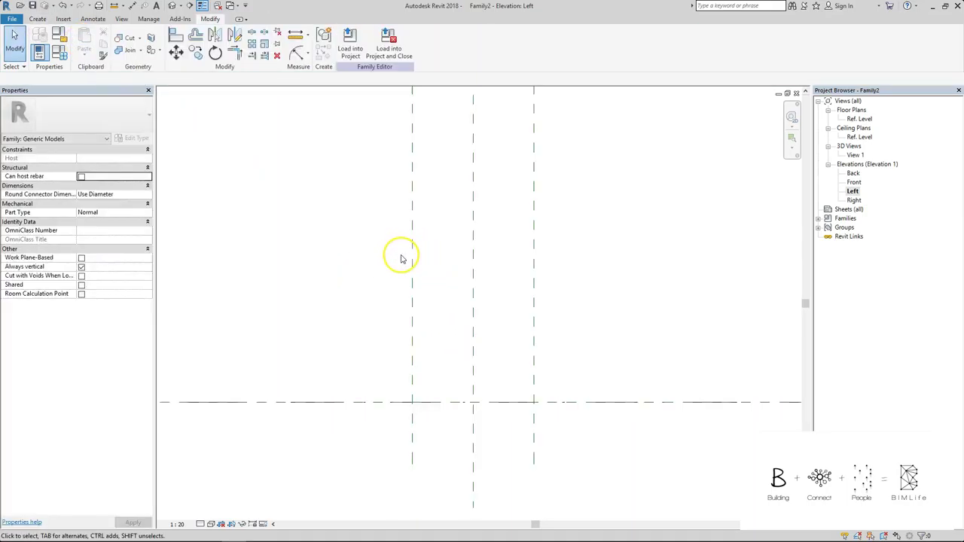
- Draw a horizontal reference plane about 730 mm above the reference level and dimension its height from that level
{"action": "key", "text": "r"}
{"action": "key", "text": "p"}
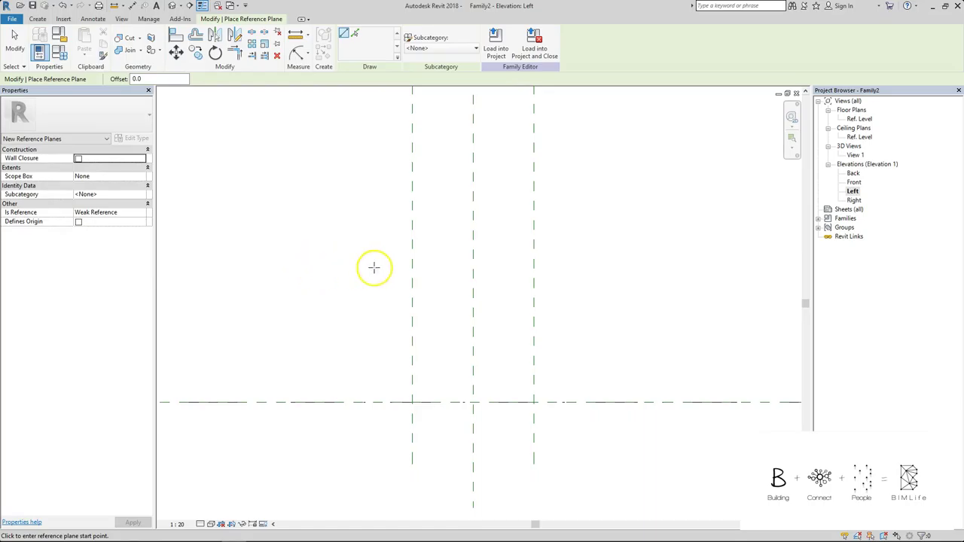
{"action": "left_click", "coordinate": [357, 254]}
{"action": "left_click", "coordinate": [635, 254]}
{"action": "key", "text": "d"}
{"action": "key", "text": "i"}
{"action": "left_click", "coordinate": [608, 256]}
{"action": "left_click", "coordinate": [599, 402]}
{"action": "left_click", "coordinate": [614, 330]}
{"action": "key", "text": "Escape"}
{"action": "key", "text": "Escape"}
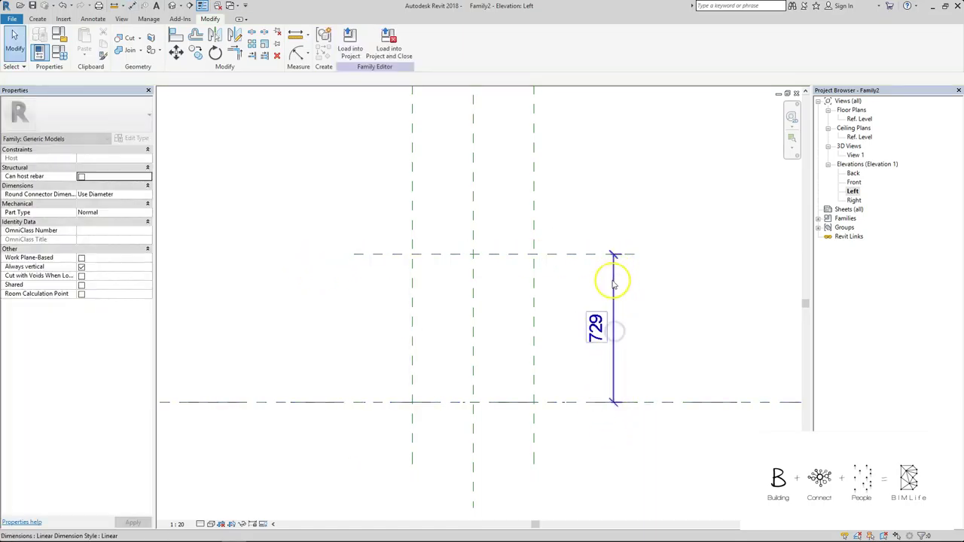
- Set the upper reference plane's height above the reference level to 800 mm
{"action": "left_click", "coordinate": [614, 275]}
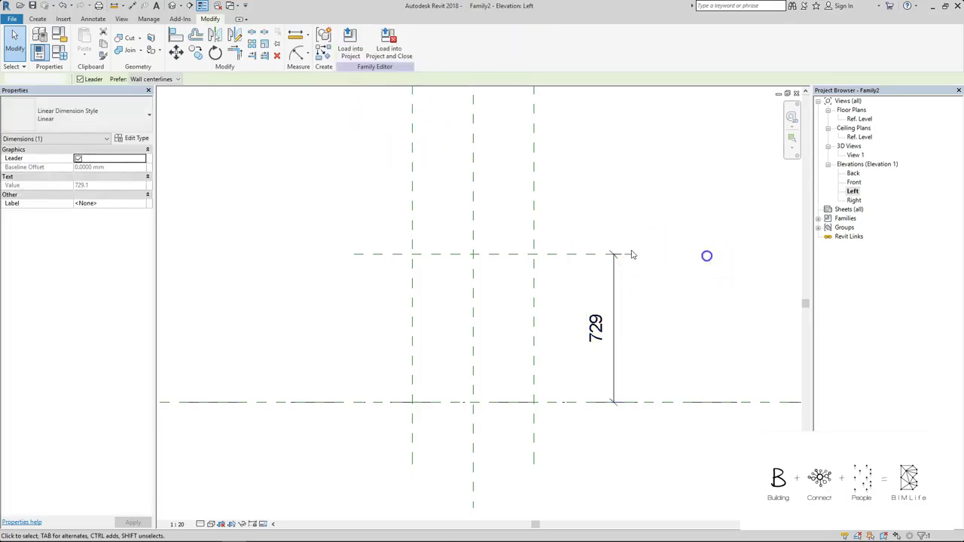
{"action": "left_click", "coordinate": [562, 254]}
{"action": "left_click", "coordinate": [598, 328]}
{"action": "type", "text": "800"}
{"action": "key", "text": "Return"}
{"action": "key", "text": "Escape"}
- Start an extrusion in the left elevation and sketch a rectangle inside the area bounded by the reference planes
{"action": "left_click", "coordinate": [35, 18]}
{"action": "left_click", "coordinate": [86, 41]}
{"action": "scroll", "coordinate": [527, 332], "scroll_direction": "up", "scroll_amount": 1}
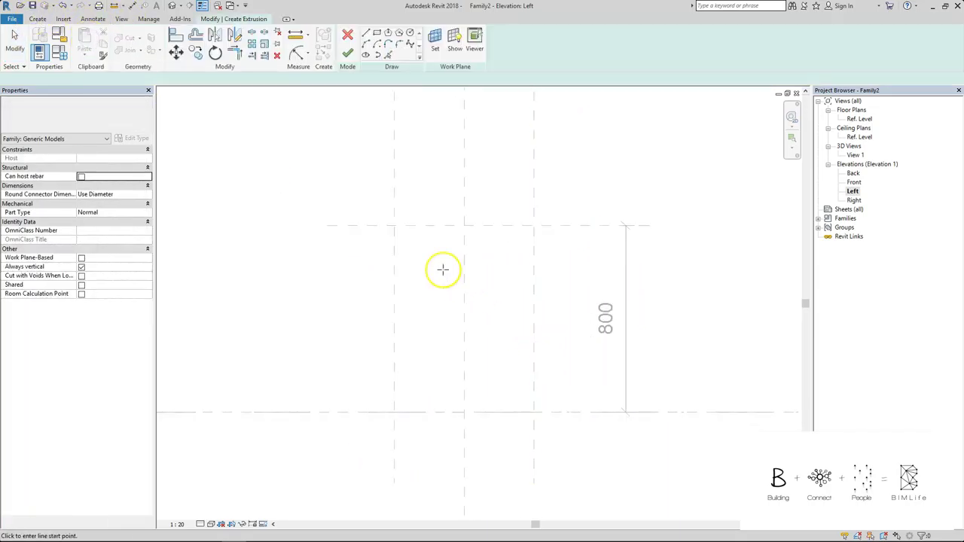
{"action": "left_click", "coordinate": [413, 242]}
{"action": "left_click", "coordinate": [515, 390]}
{"action": "key", "text": "Escape"}
- Align the rectangle's four edges to the outer vertical planes, the upper reference plane and the reference level
{"action": "key", "text": "a"}
{"action": "key", "text": "l"}
{"action": "left_click", "coordinate": [394, 249]}
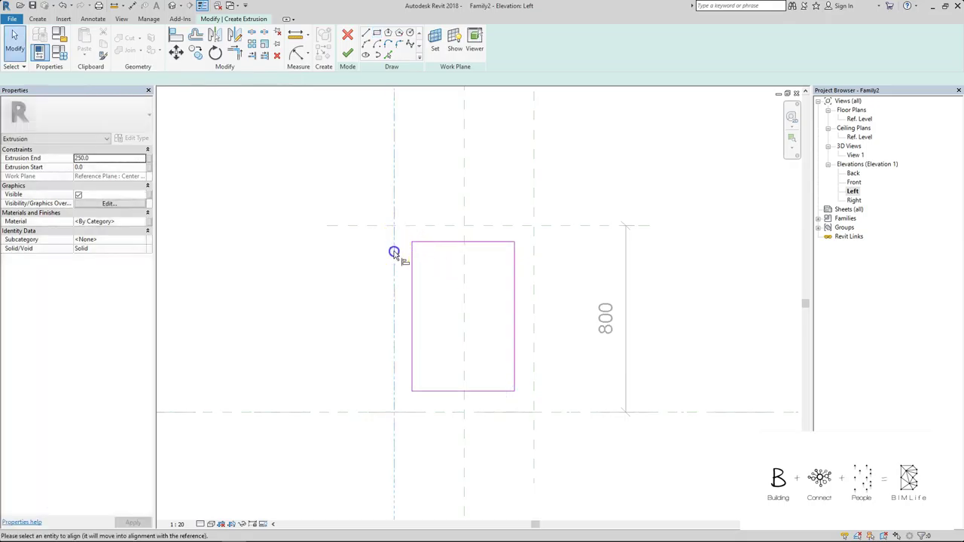
{"action": "left_click", "coordinate": [413, 261]}
{"action": "left_click", "coordinate": [411, 302]}
{"action": "left_click", "coordinate": [441, 225]}
{"action": "left_click", "coordinate": [446, 241]}
{"action": "left_click", "coordinate": [536, 167]}
{"action": "left_click", "coordinate": [518, 247]}
{"action": "left_click", "coordinate": [518, 414]}
{"action": "left_click", "coordinate": [518, 395]}
{"action": "key", "text": "Escape"}
{"action": "key", "text": "Escape"}
- Sketch a second rectangle about 500 mm by 700 mm inside the first as the frame's inner outline
{"action": "left_click", "coordinate": [384, 33]}
{"action": "left_click", "coordinate": [406, 240]}
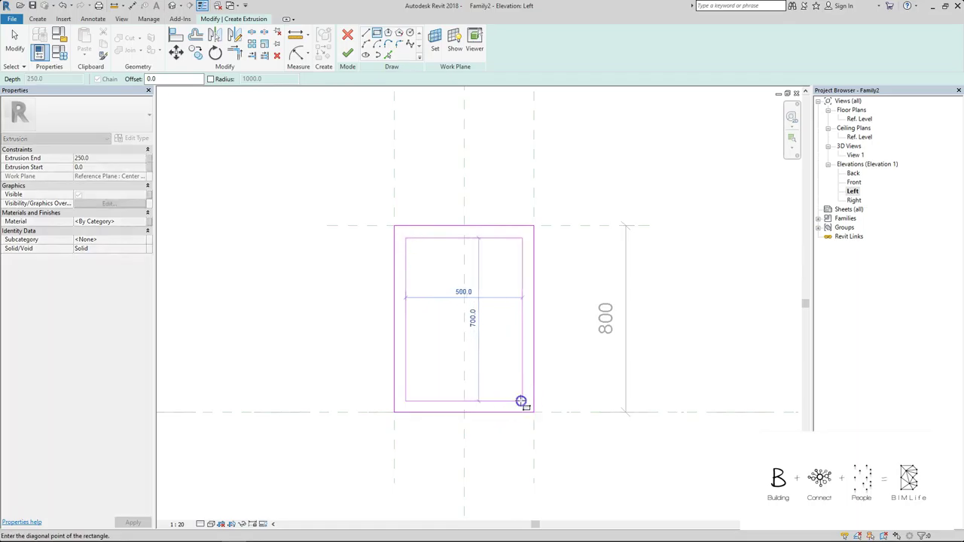
{"action": "left_click", "coordinate": [522, 400]}
- Dimension the inner rectangle's left, right and bottom edges from the corresponding outer frame edges
{"action": "key", "text": "d"}
{"action": "key", "text": "i"}
{"action": "left_click", "coordinate": [407, 257]}
{"action": "left_click", "coordinate": [422, 174]}
{"action": "left_click", "coordinate": [534, 173]}
{"action": "left_click", "coordinate": [520, 260]}
{"action": "left_click", "coordinate": [527, 173]}
{"action": "left_click", "coordinate": [358, 415]}
{"action": "left_click", "coordinate": [424, 401]}
{"action": "left_click", "coordinate": [362, 388]}
{"action": "key", "text": "Escape"}
{"action": "key", "text": "Escape"}
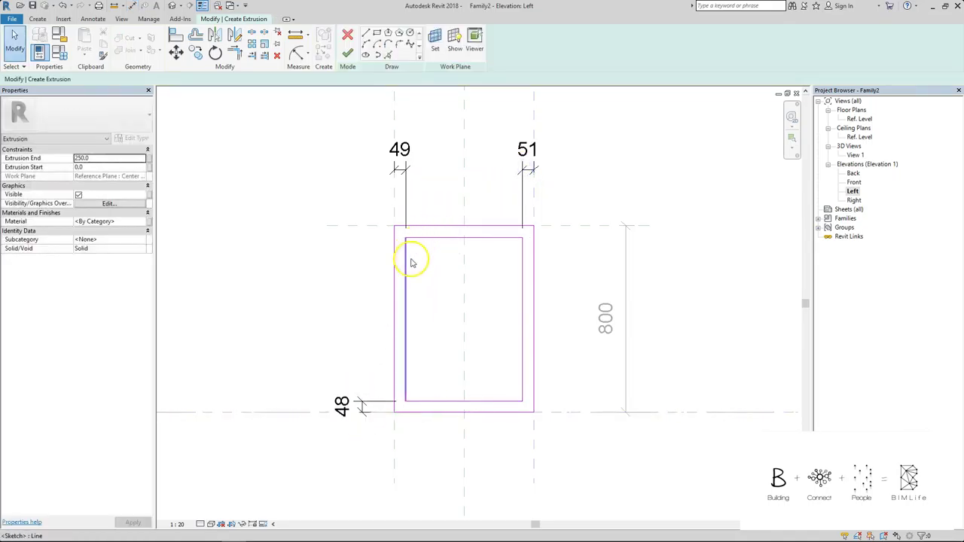
- Set the inner rectangle's left, right and bottom offsets from the outer frame edges to 20 mm
{"action": "left_click", "coordinate": [405, 254]}
{"action": "left_click", "coordinate": [402, 155]}
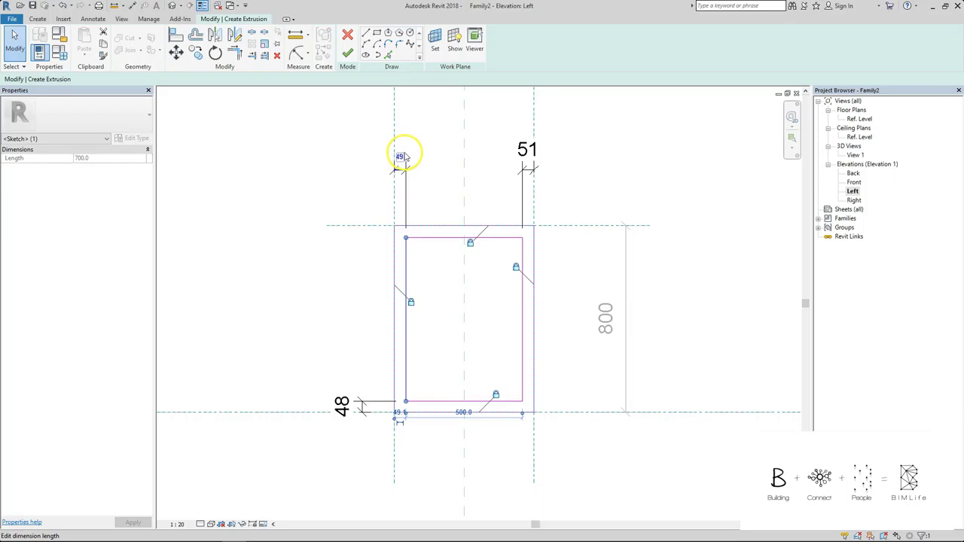
{"action": "type", "text": "20"}
{"action": "key", "text": "Return"}
{"action": "left_click", "coordinate": [522, 253]}
{"action": "left_click", "coordinate": [527, 149]}
{"action": "type", "text": "20"}
{"action": "key", "text": "Return"}
{"action": "left_click", "coordinate": [420, 401]}
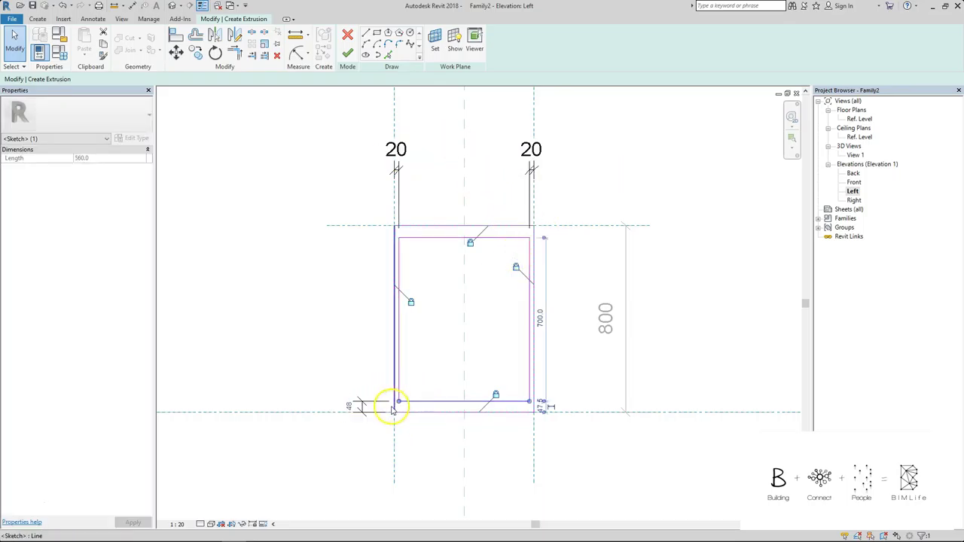
{"action": "left_click", "coordinate": [351, 406]}
{"action": "type", "text": "20"}
{"action": "key", "text": "Return"}
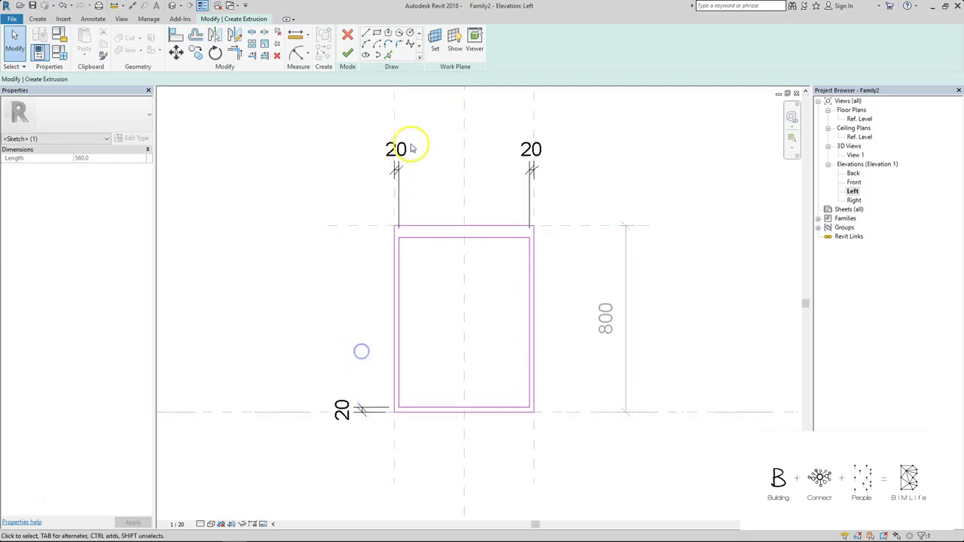
- Lock the left, bottom and right 20 mm offset dimensions of the frame sketch
{"action": "left_click", "coordinate": [359, 351]}
{"action": "left_click", "coordinate": [402, 148]}
{"action": "left_click", "coordinate": [341, 409]}
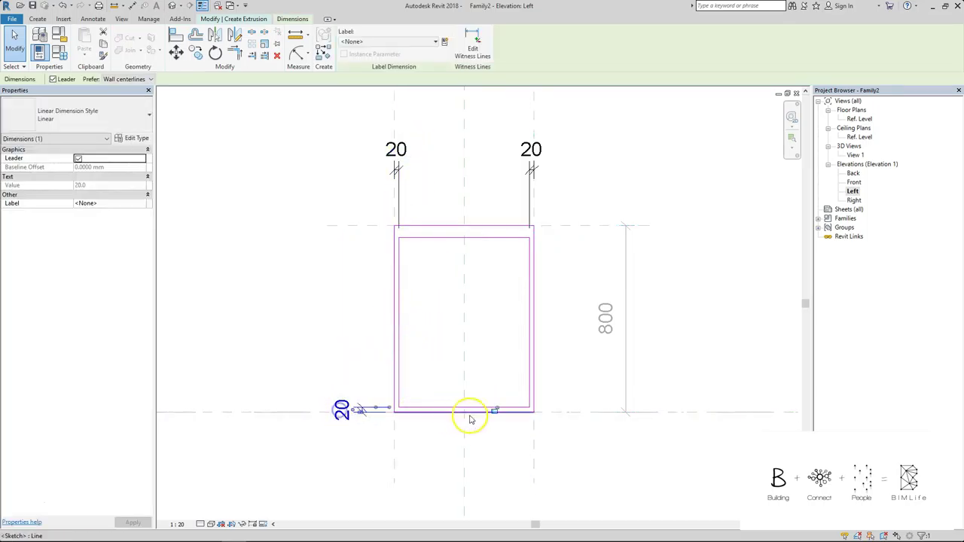
{"action": "left_click", "coordinate": [485, 371]}
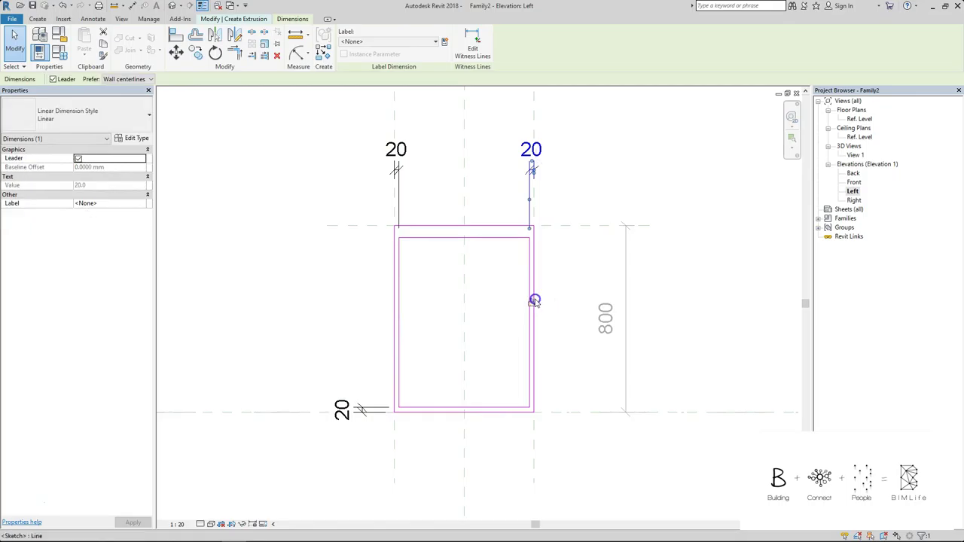
{"action": "left_click", "coordinate": [600, 283]}
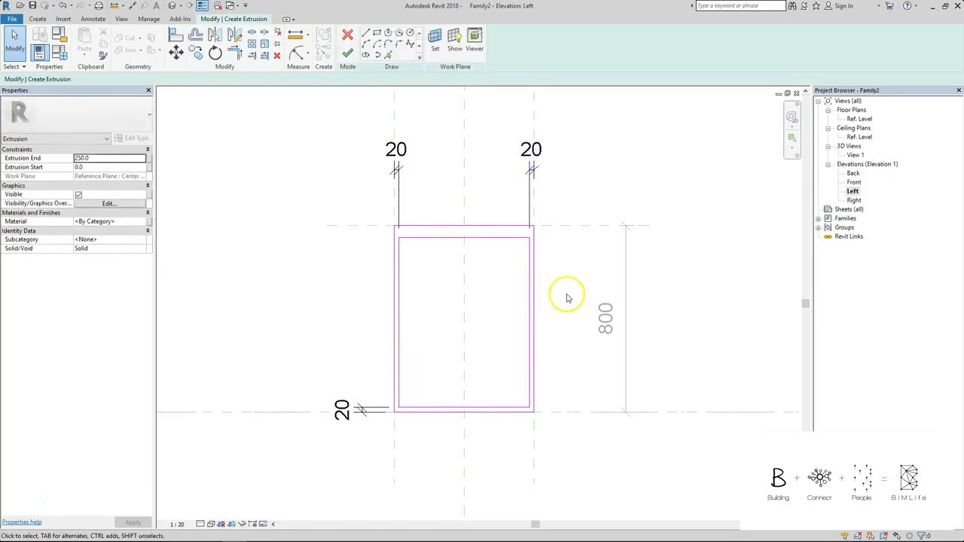
- Dimension the gap between the frame's inner and outer upper edges and set it to 20 mm
{"action": "key", "text": "d"}
{"action": "key", "text": "i"}
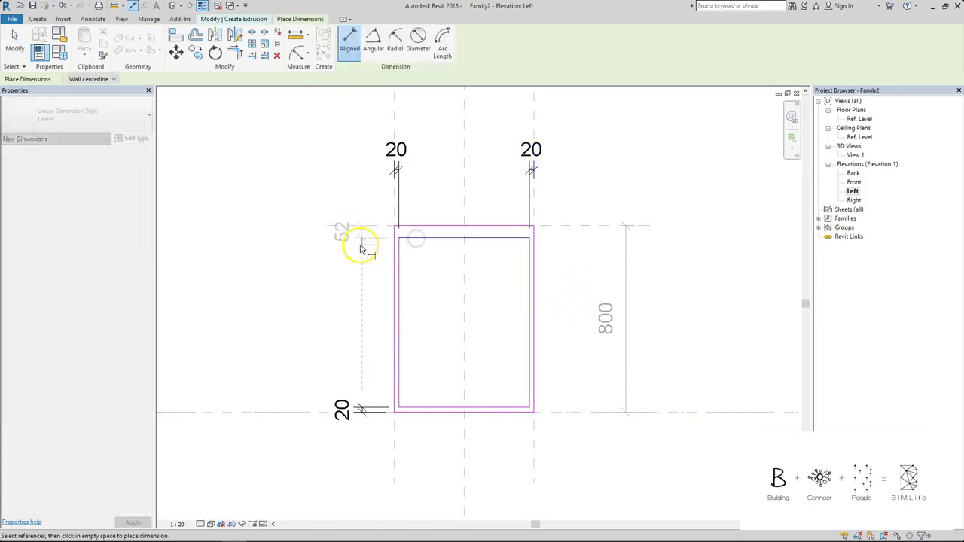
{"action": "left_click", "coordinate": [360, 246]}
{"action": "key", "text": "Escape"}
{"action": "key", "text": "Escape"}
{"action": "left_click", "coordinate": [428, 234]}
{"action": "left_click", "coordinate": [427, 240]}
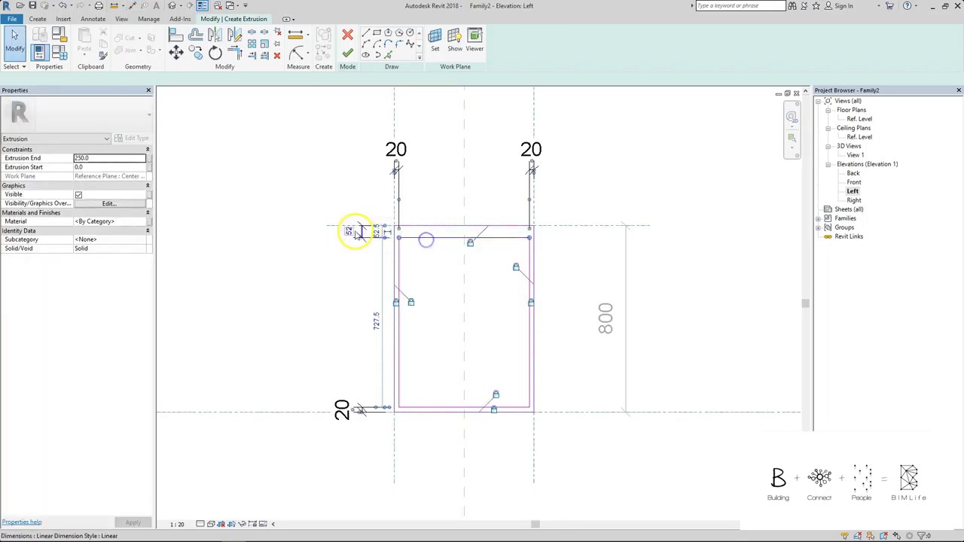
{"action": "left_click", "coordinate": [354, 231]}
{"action": "type", "text": "20"}
{"action": "left_click", "coordinate": [355, 190]}
- Lock the upper-edge offset dimension and finish the side frame's extrusion sketch
{"action": "left_click", "coordinate": [374, 226]}
{"action": "left_click", "coordinate": [495, 230]}
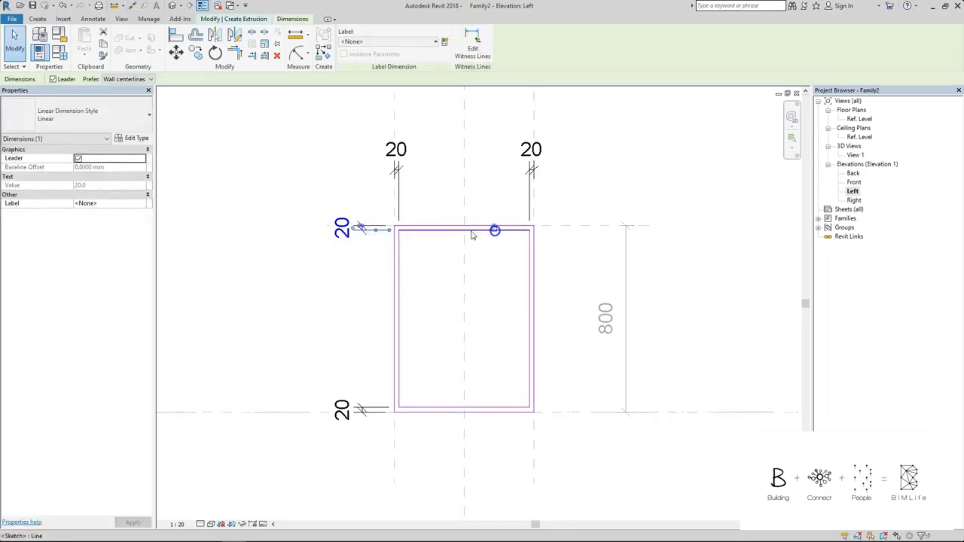
{"action": "mouse_move", "coordinate": [366, 233]}
{"action": "left_mouse_down"}
{"action": "mouse_move", "coordinate": [357, 236]}
{"action": "mouse_move", "coordinate": [375, 240]}
{"action": "left_mouse_up"}
{"action": "left_click", "coordinate": [354, 183]}
{"action": "left_click", "coordinate": [349, 55]}
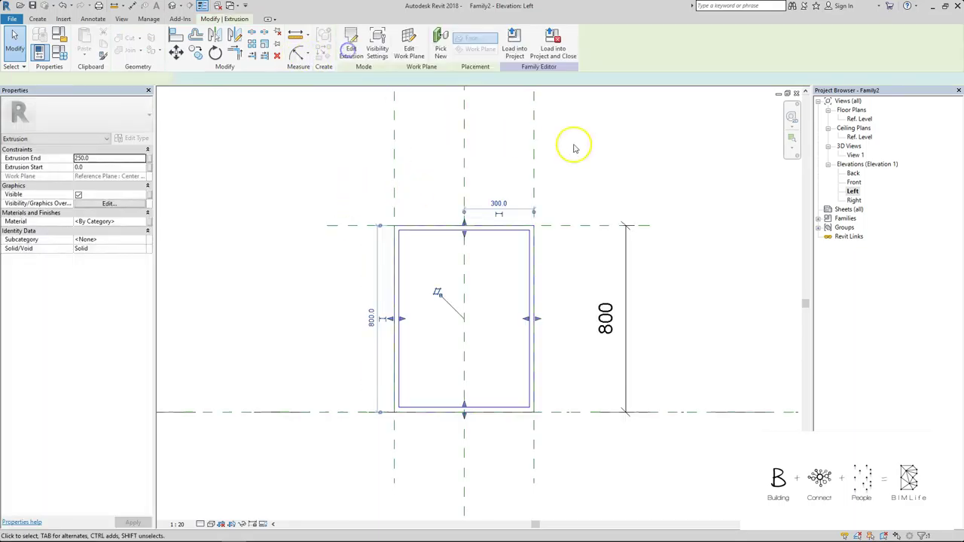
{"action": "left_click", "coordinate": [631, 149]}
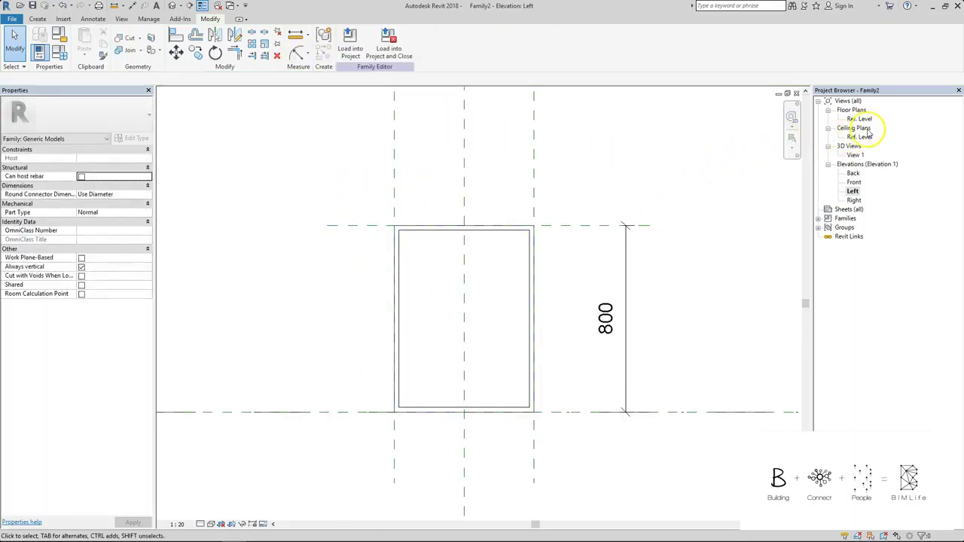
- In the Ref. Level floor plan, set the side frame's extrusion end to 20 mm
{"action": "double_click", "coordinate": [859, 118]}
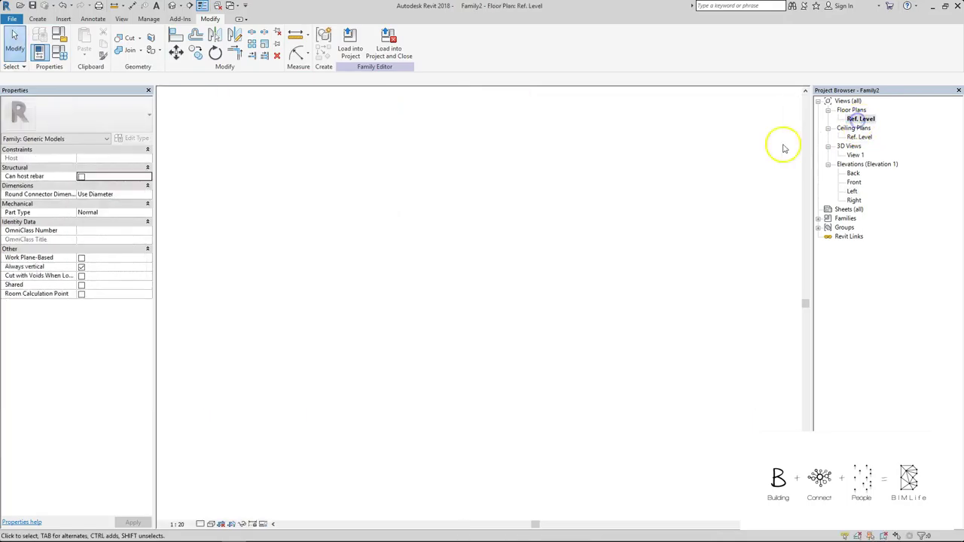
{"action": "scroll", "coordinate": [531, 258], "scroll_direction": "up", "scroll_amount": 2}
{"action": "left_click", "coordinate": [532, 252]}
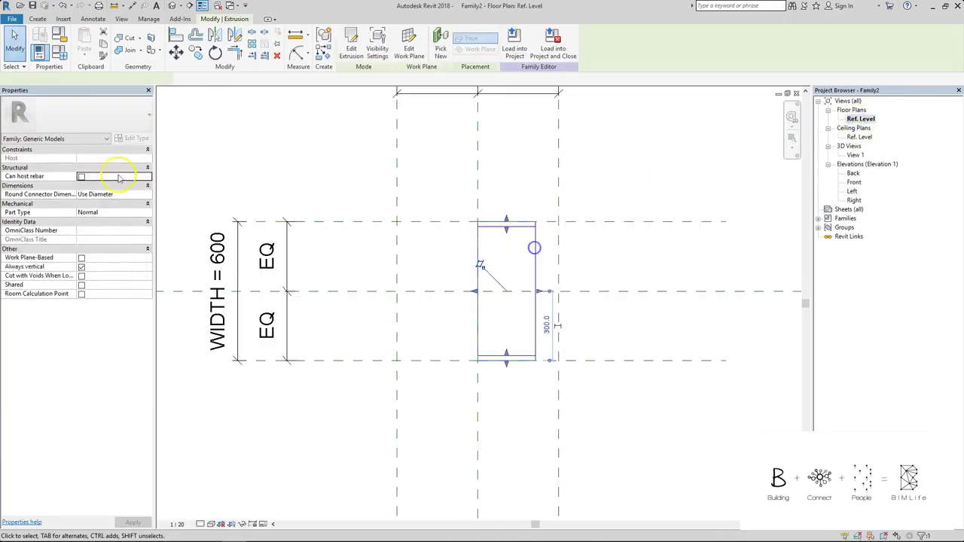
{"action": "left_click", "coordinate": [114, 159]}
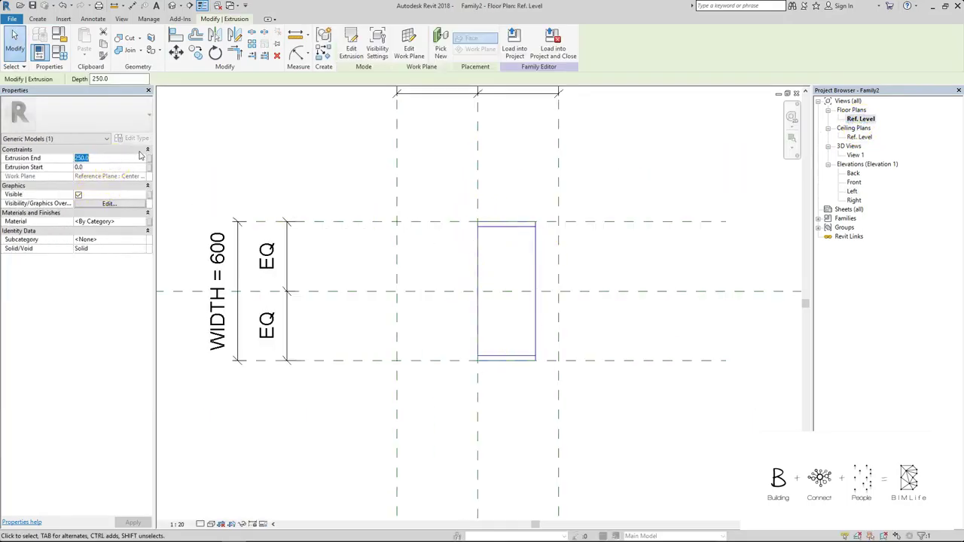
{"action": "key", "text": "Return"}
- Dimension the side frame's thickness in plan and lock the dimension
{"action": "scroll", "coordinate": [452, 268], "scroll_direction": "up", "scroll_amount": 1}
{"action": "key", "text": "d"}
{"action": "key", "text": "i"}
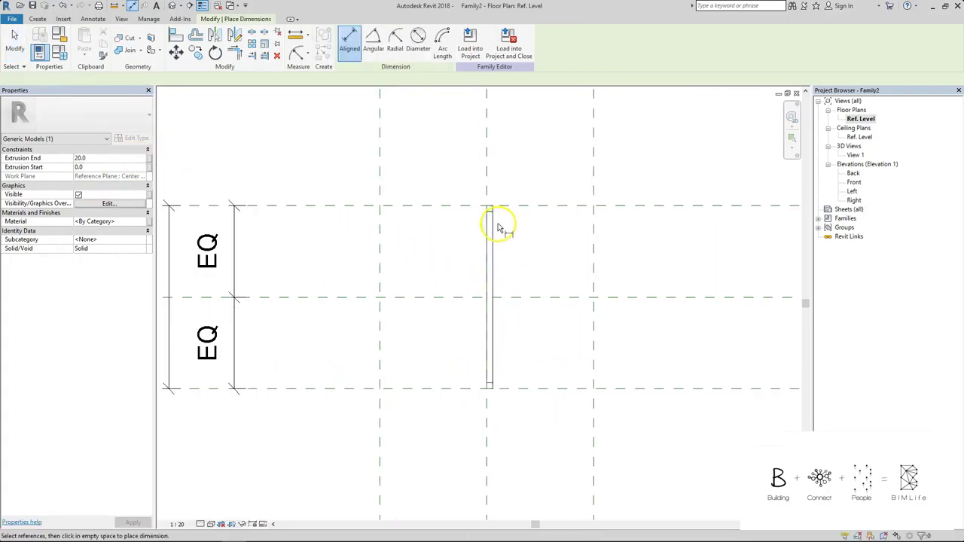
{"action": "left_click", "coordinate": [488, 225]}
{"action": "left_click", "coordinate": [523, 171]}
{"action": "left_click", "coordinate": [495, 207]}
{"action": "left_click", "coordinate": [536, 179]}
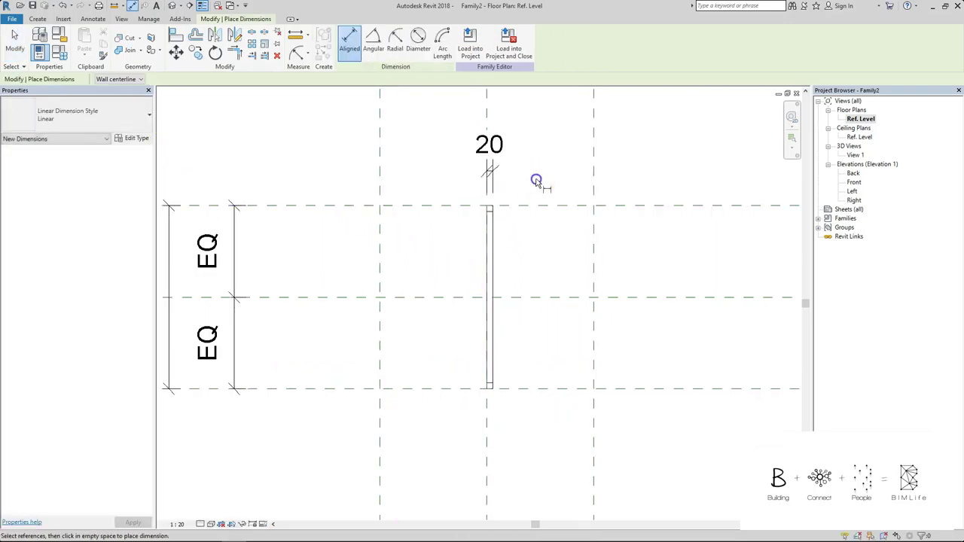
- Align the side frame's outer face to the left vertical reference plane and lock the alignment
{"action": "key", "text": "a"}
{"action": "key", "text": "l"}
{"action": "left_click", "coordinate": [381, 168]}
{"action": "left_click", "coordinate": [487, 221]}
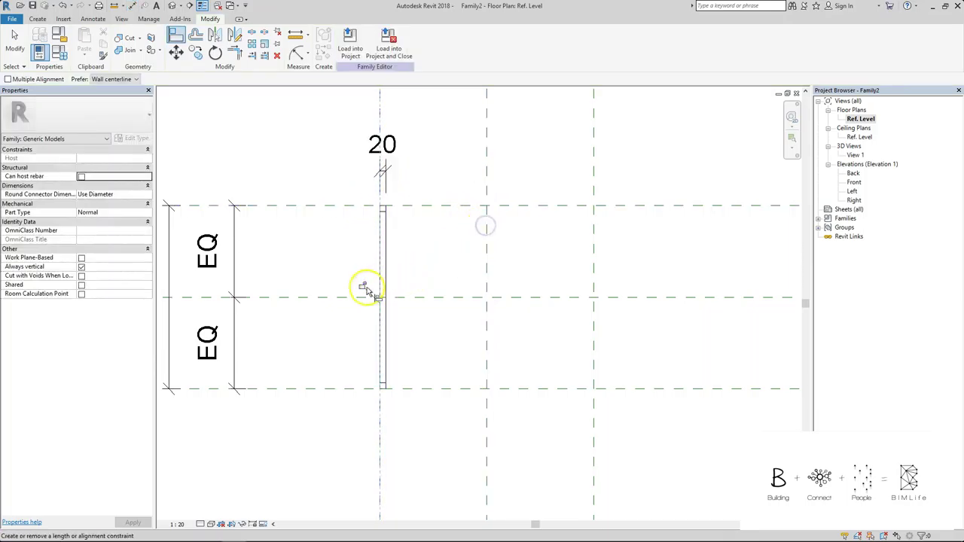
{"action": "key", "text": "Escape"}
{"action": "key", "text": "Escape"}
- Mirror a copy of the side frame about the Center (Left/Right) reference plane
{"action": "left_click", "coordinate": [384, 215]}
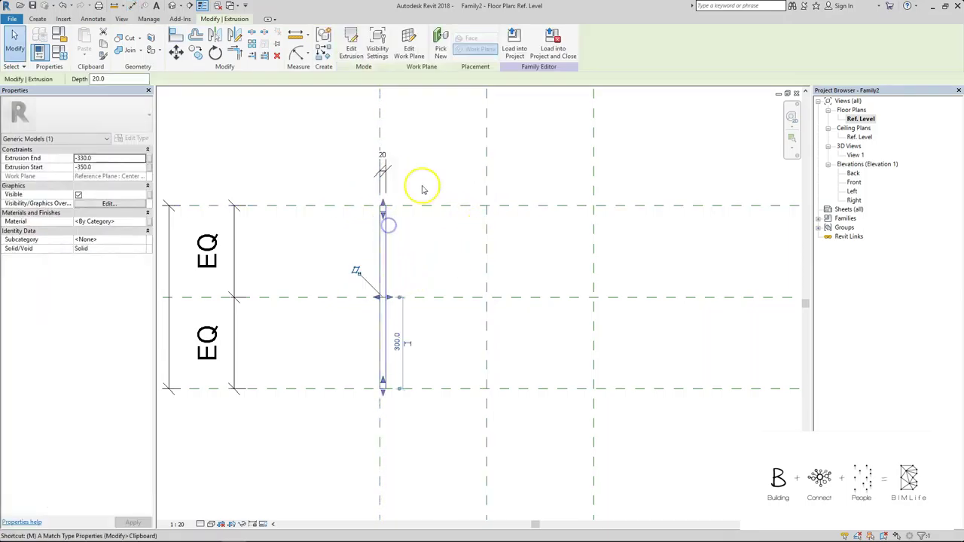
{"action": "key", "text": "m"}
{"action": "key", "text": "m"}
{"action": "left_click", "coordinate": [487, 164]}
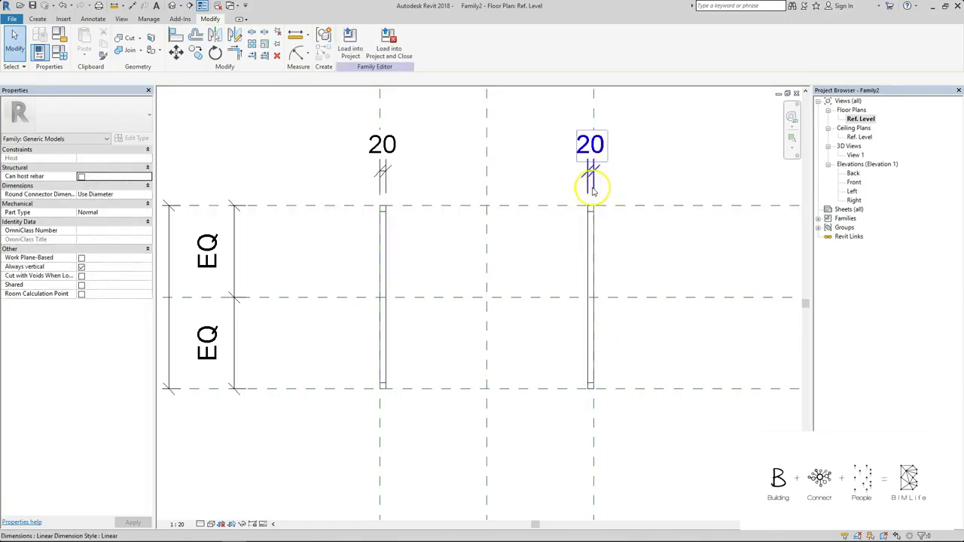
- Align the mirrored frame's outer face to the right vertical reference plane and lock the alignment
{"action": "key", "text": "a"}
{"action": "key", "text": "l"}
{"action": "left_click", "coordinate": [596, 112]}
{"action": "left_click", "coordinate": [595, 245]}
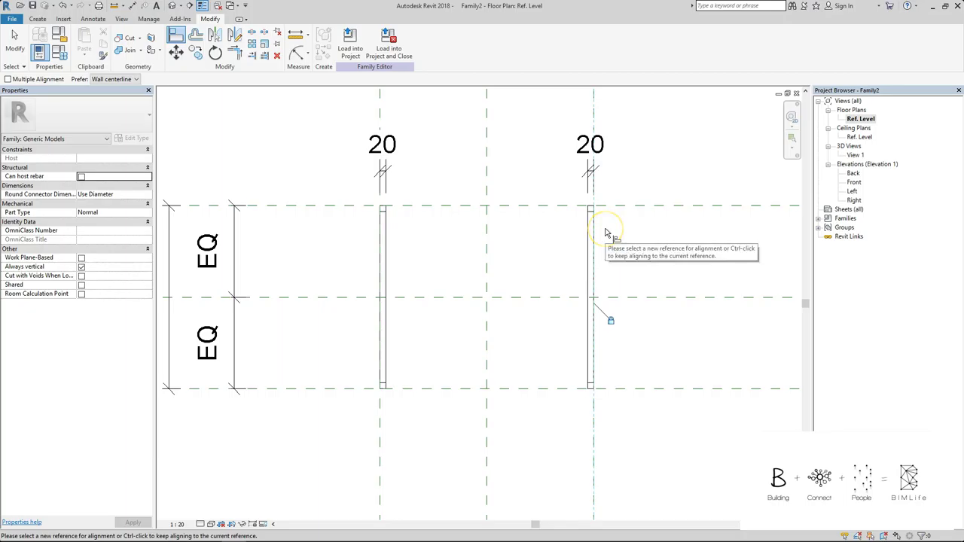
{"action": "left_click", "coordinate": [655, 239]}
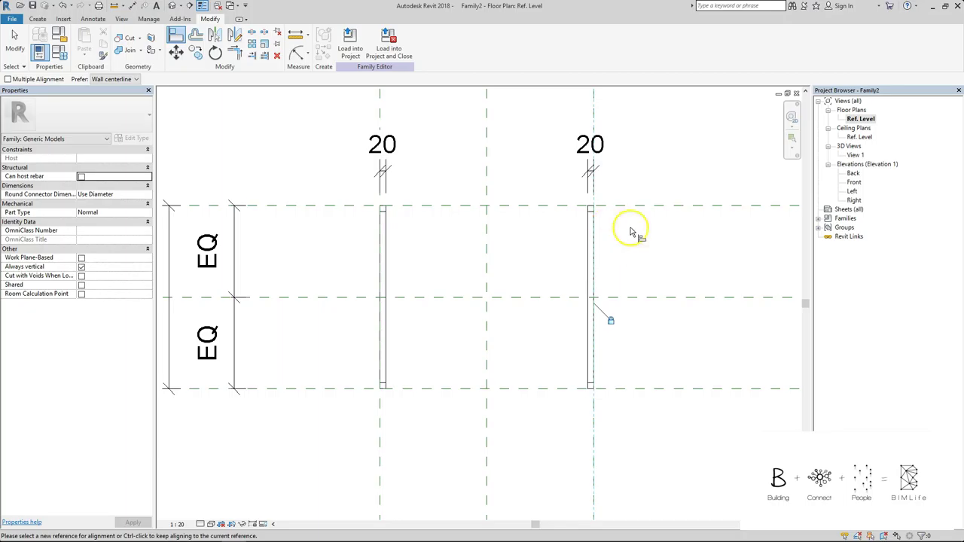
{"action": "key", "text": "Escape"}
{"action": "scroll", "coordinate": [548, 196], "scroll_direction": "down", "scroll_amount": 1}
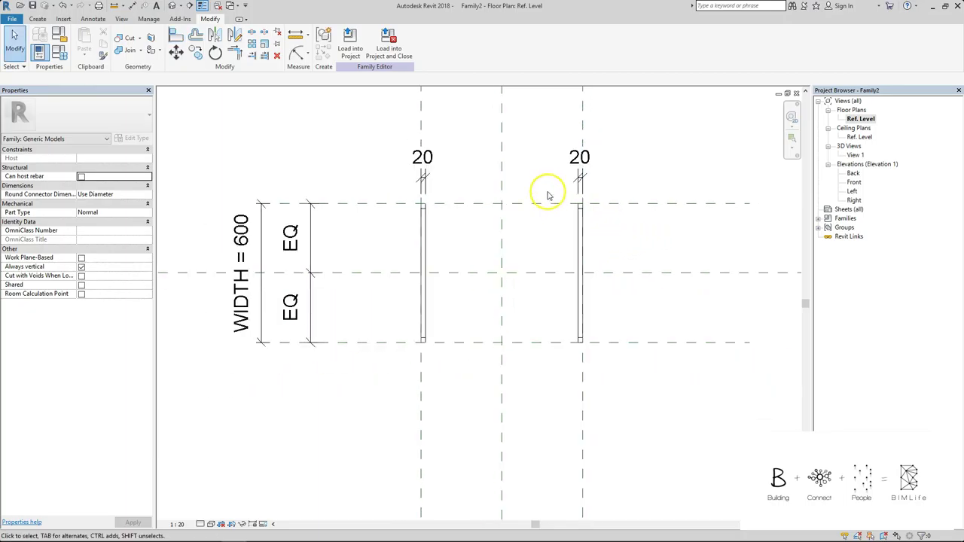
- Inspect the two side frames in the 3D view
{"action": "middle_click_drag", "start_coordinate": [528, 217], "coordinate": [518, 230]}
{"action": "left_click", "coordinate": [443, 294]}
{"action": "key", "text": "3"}
{"action": "key", "text": "d"}
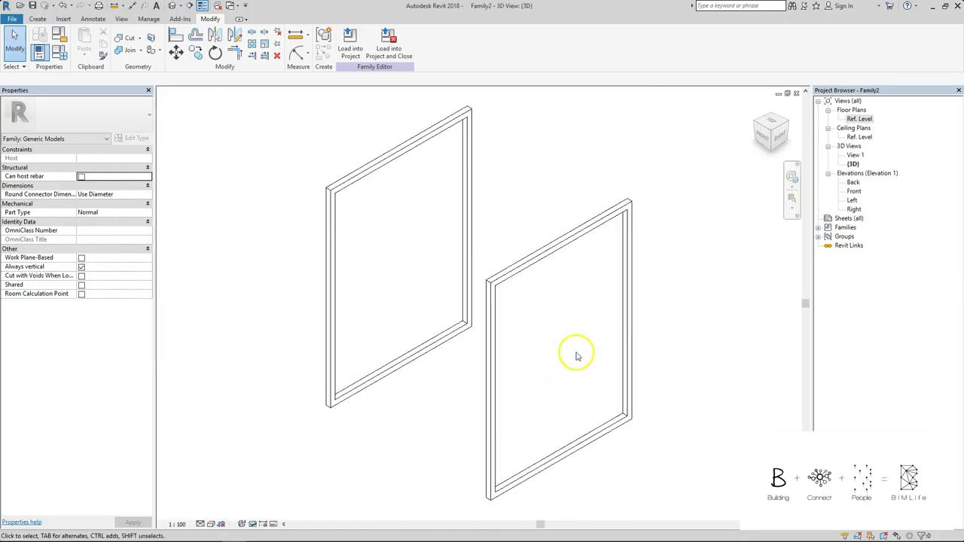
{"action": "middle_click_drag", "start_coordinate": [577, 358], "coordinate": [515, 384], "text": "shift"}
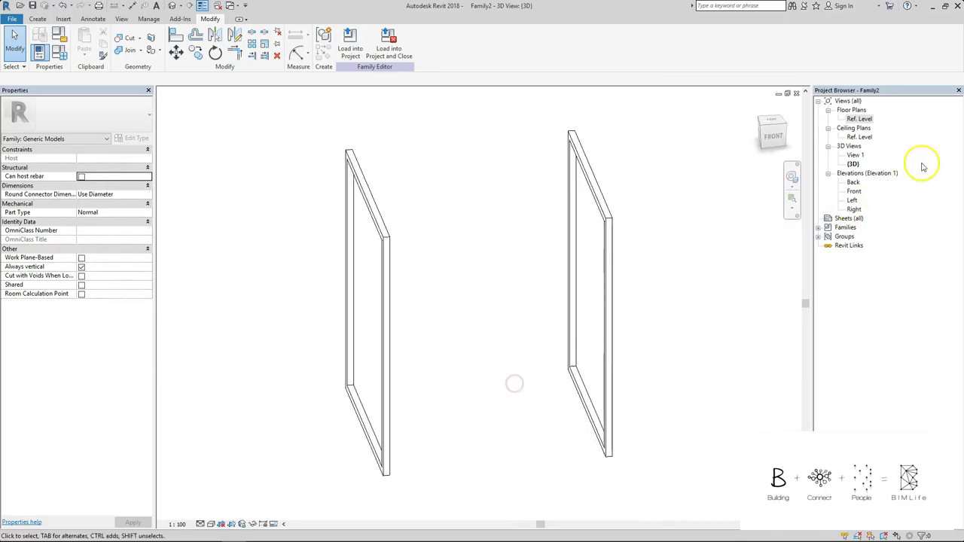
- Start an extrusion in the Ref. Level plan and sketch the upper-left corner notch and the long upper edge between the frames
{"action": "double_click", "coordinate": [864, 120]}
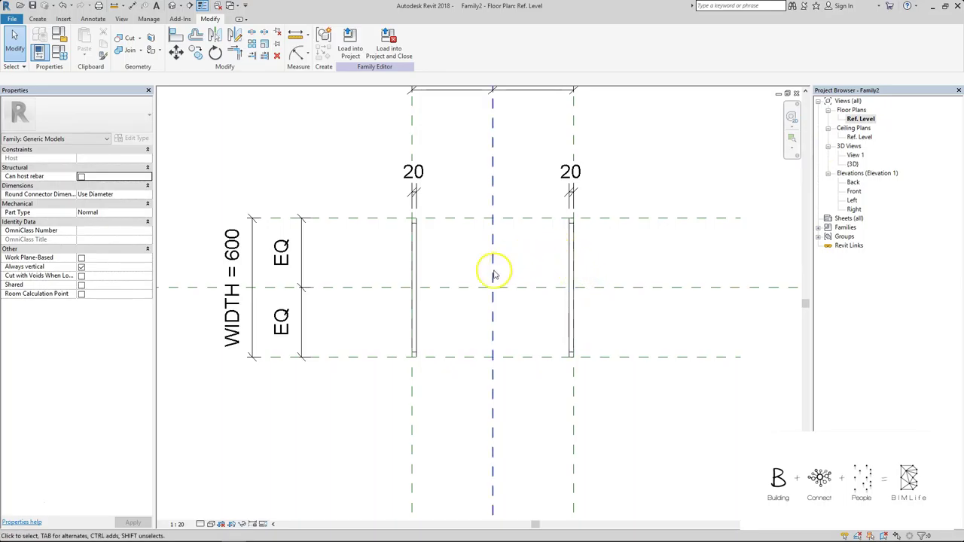
{"action": "scroll", "coordinate": [489, 274], "scroll_direction": "up", "scroll_amount": 1}
{"action": "scroll", "coordinate": [486, 273], "scroll_direction": "up", "scroll_amount": 1}
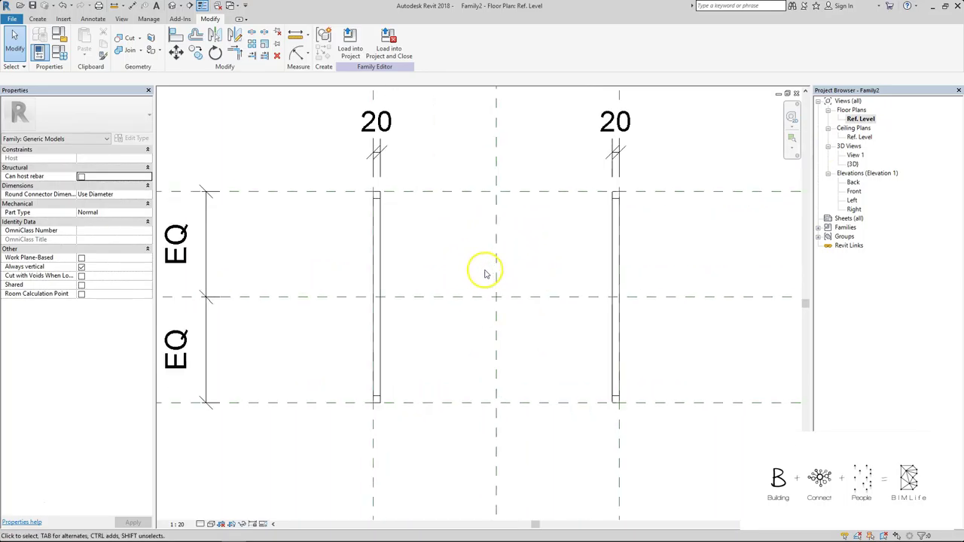
{"action": "left_click", "coordinate": [38, 19]}
{"action": "left_click", "coordinate": [86, 39]}
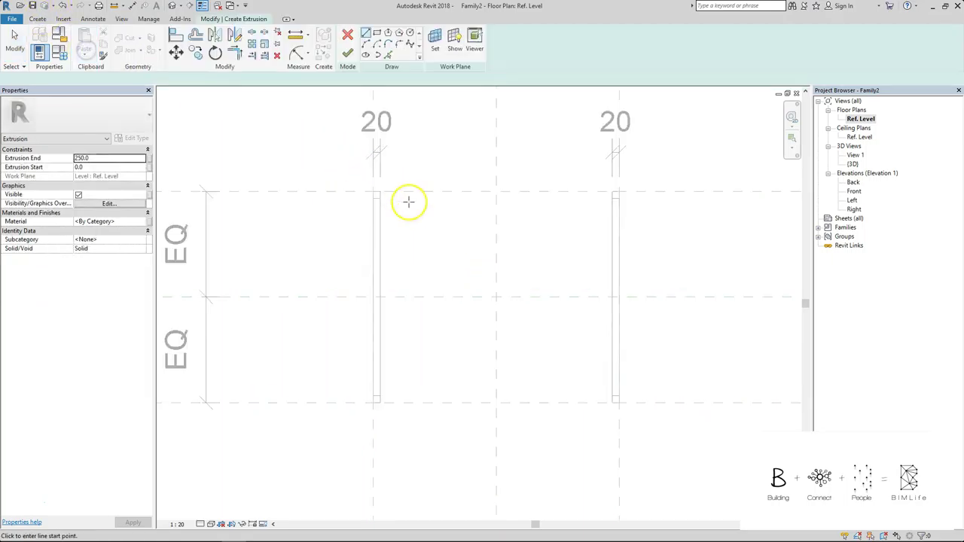
{"action": "scroll", "coordinate": [390, 207], "scroll_direction": "up", "scroll_amount": 1}
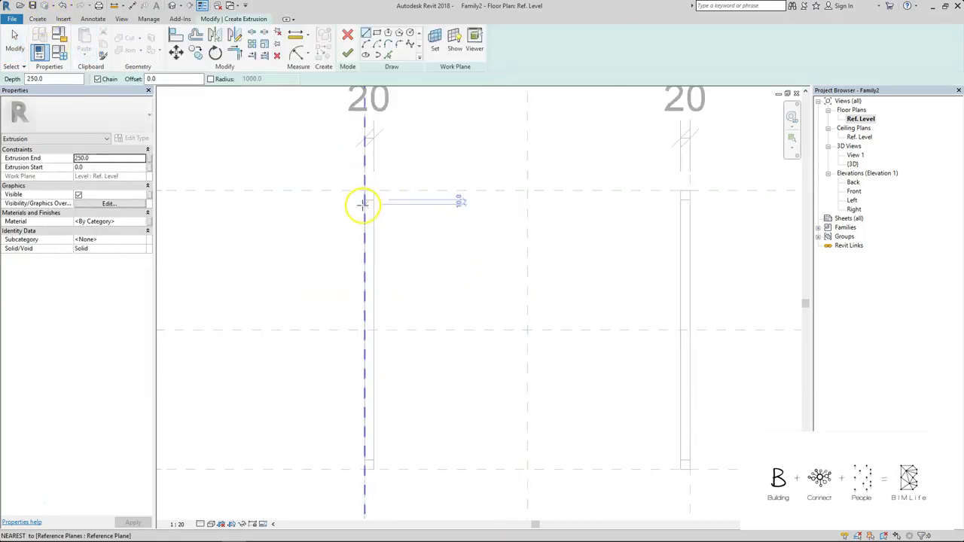
{"action": "scroll", "coordinate": [368, 205], "scroll_direction": "up", "scroll_amount": 1}
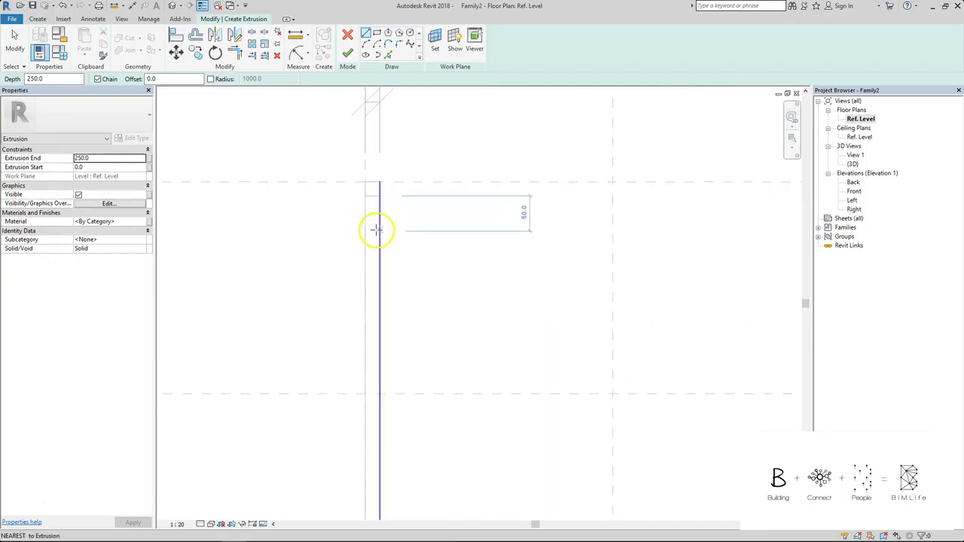
{"action": "left_click", "coordinate": [390, 231]}
{"action": "left_click", "coordinate": [406, 229]}
{"action": "left_click", "coordinate": [406, 194]}
{"action": "scroll", "coordinate": [667, 196], "scroll_direction": "down", "scroll_amount": 2}
{"action": "middle_click_drag", "start_coordinate": [664, 199], "coordinate": [487, 183]}
{"action": "left_click", "coordinate": [578, 174]}
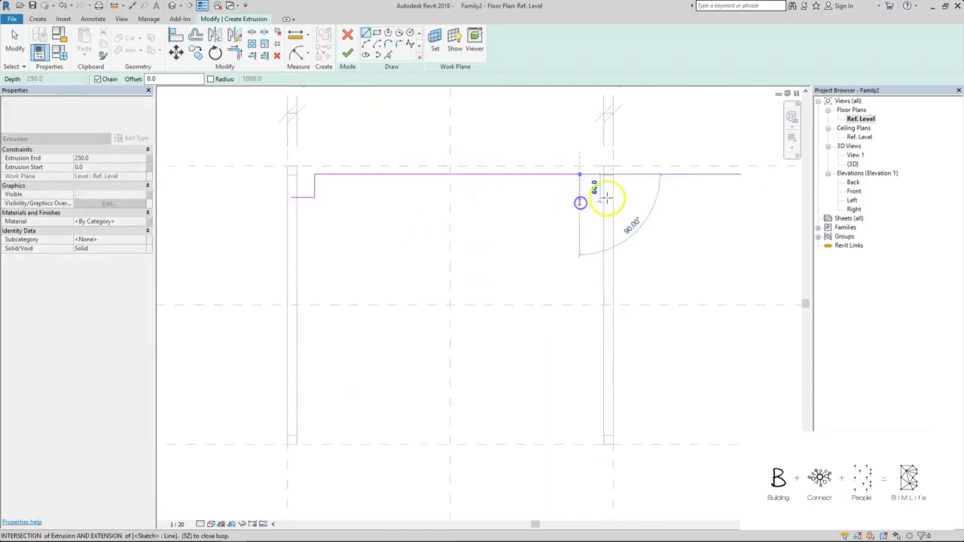
- Close the outline with stepped notches at the remaining three corners and move its left edge inside the left frame's thickness
{"action": "left_click", "coordinate": [609, 202]}
{"action": "left_click", "coordinate": [609, 426]}
{"action": "left_click", "coordinate": [589, 426]}
{"action": "left_click", "coordinate": [589, 437]}
{"action": "left_click", "coordinate": [306, 437]}
{"action": "left_click", "coordinate": [305, 420]}
{"action": "left_click", "coordinate": [287, 420]}
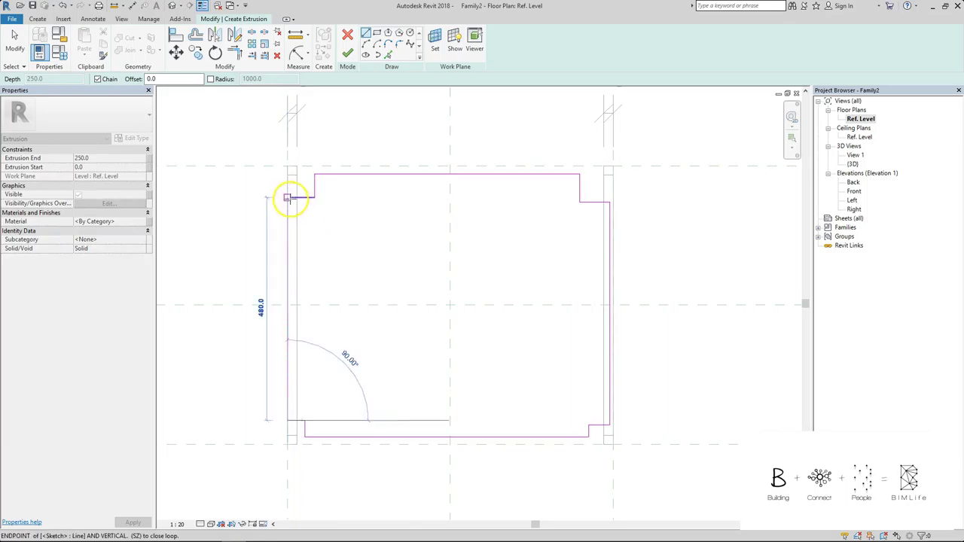
{"action": "left_click", "coordinate": [287, 197]}
{"action": "key", "text": "Escape"}
{"action": "key", "text": "Escape"}
{"action": "left_click", "coordinate": [294, 233]}
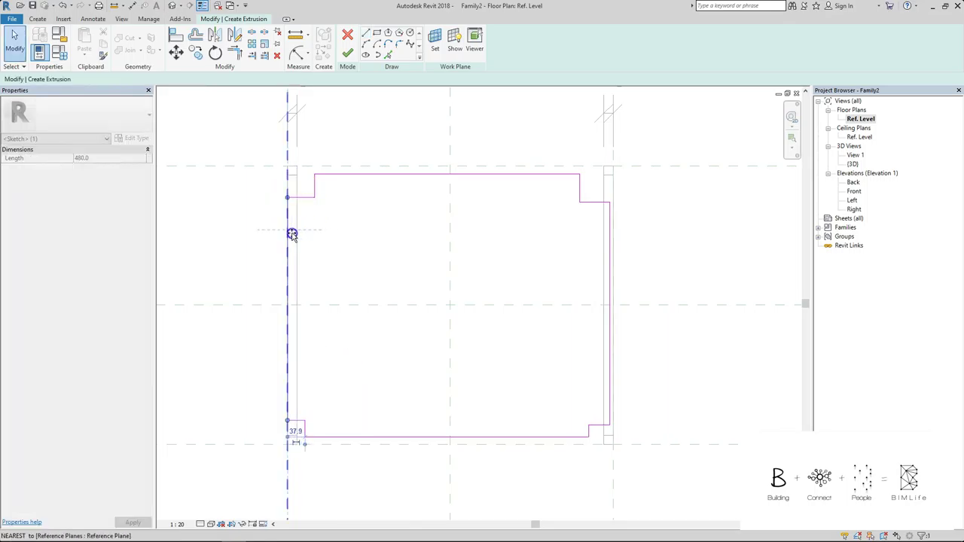
{"action": "key", "text": "Escape"}
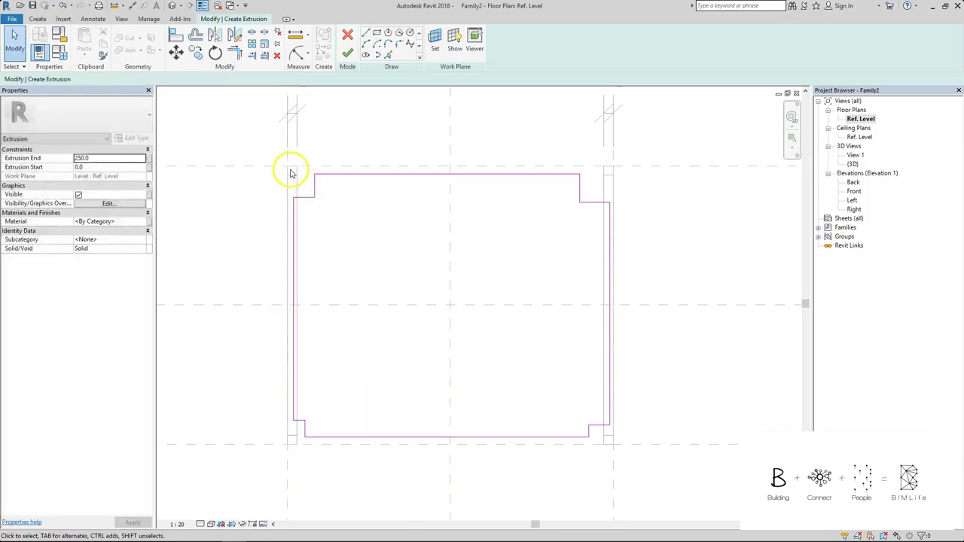
- Align the panel outline's upper edge to the upper reference plane and the upper-left notch's vertical edge to the left frame's inner face
{"action": "scroll", "coordinate": [316, 179], "scroll_direction": "up", "scroll_amount": 2}
{"action": "key", "text": "a"}
{"action": "key", "text": "l"}
{"action": "left_click", "coordinate": [341, 161]}
{"action": "left_click", "coordinate": [343, 174]}
{"action": "left_click", "coordinate": [291, 169]}
{"action": "left_click", "coordinate": [316, 171]}
{"action": "left_click", "coordinate": [295, 348]}
{"action": "scroll", "coordinate": [295, 189], "scroll_direction": "up", "scroll_amount": 2}
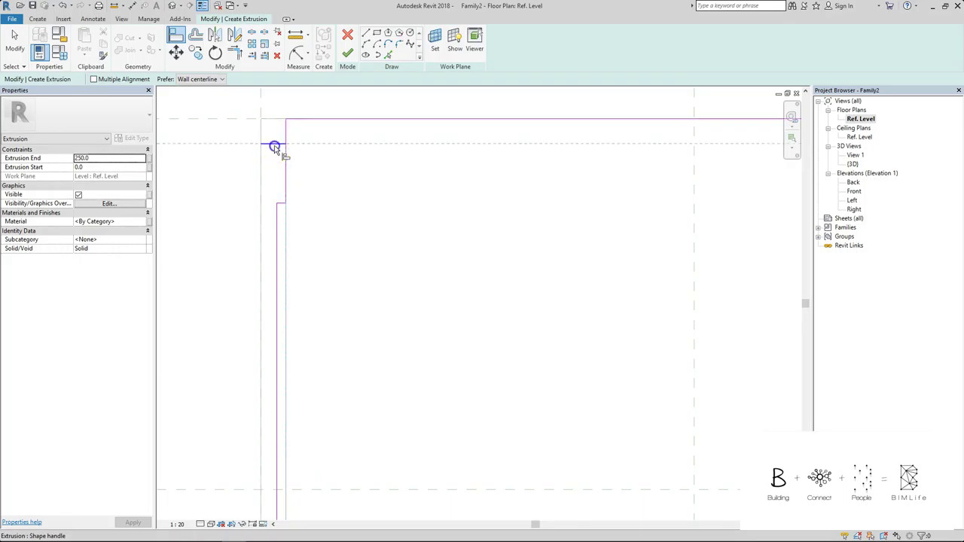
- Align the upper-left notch's horizontal edge with the left frame's rail line and the outline's left edge to the left reference plane
{"action": "left_click", "coordinate": [282, 204]}
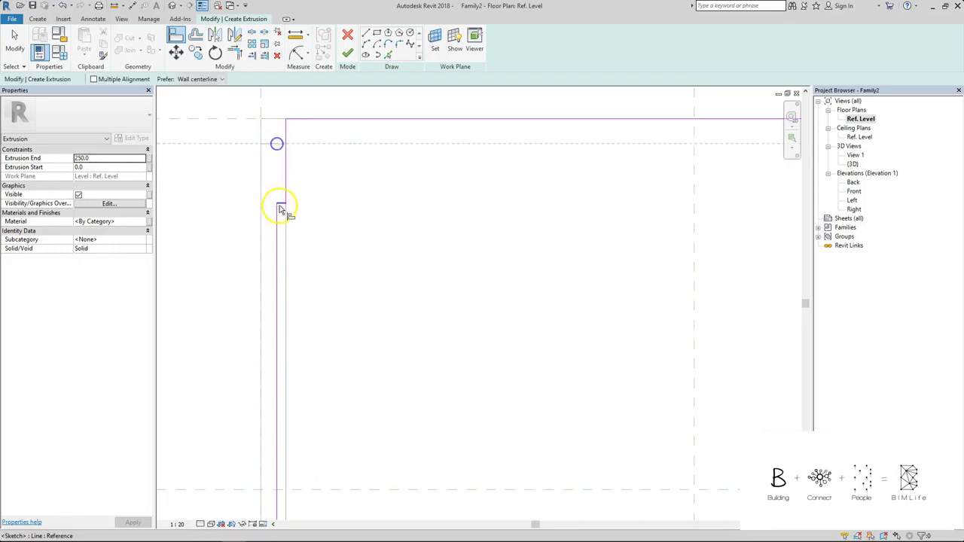
{"action": "left_click", "coordinate": [280, 204]}
{"action": "key", "text": "a"}
{"action": "left_click", "coordinate": [281, 201]}
{"action": "left_click", "coordinate": [262, 162]}
{"action": "scroll", "coordinate": [262, 162], "scroll_direction": "down", "scroll_amount": 2}
{"action": "left_click", "coordinate": [262, 110]}
{"action": "scroll", "coordinate": [275, 167], "scroll_direction": "down", "scroll_amount": 1}
{"action": "middle_click_drag", "start_coordinate": [302, 470], "coordinate": [291, 394]}
{"action": "left_click", "coordinate": [278, 392]}
{"action": "left_click", "coordinate": [298, 360]}
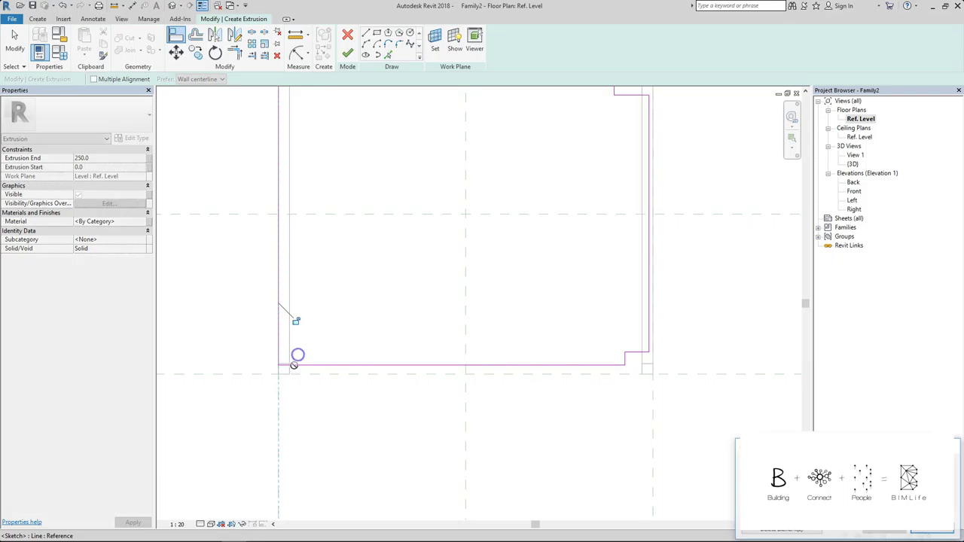
- Align the lower-left notch's horizontal edge with the left frame's lower rail line and lock it
{"action": "key", "text": "Escape"}
{"action": "key", "text": "Escape"}
{"action": "scroll", "coordinate": [286, 374], "scroll_direction": "up", "scroll_amount": 2}
{"action": "key", "text": "a"}
{"action": "key", "text": "l"}
{"action": "left_click", "coordinate": [285, 330]}
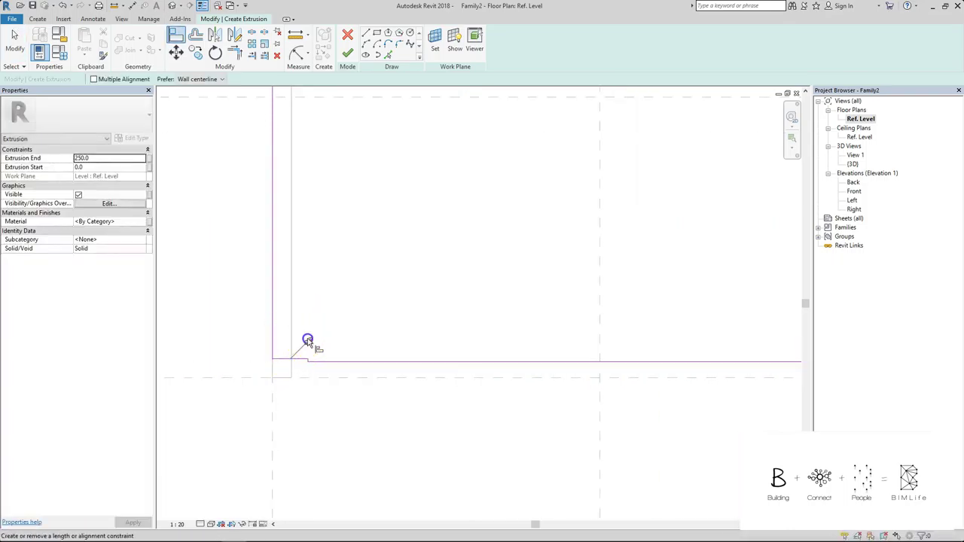
{"action": "left_click", "coordinate": [273, 405]}
- Align the lower-left notch's vertical edge to the left frame's inner face and lock it
{"action": "scroll", "coordinate": [308, 359], "scroll_direction": "up", "scroll_amount": 4}
{"action": "left_click", "coordinate": [308, 360]}
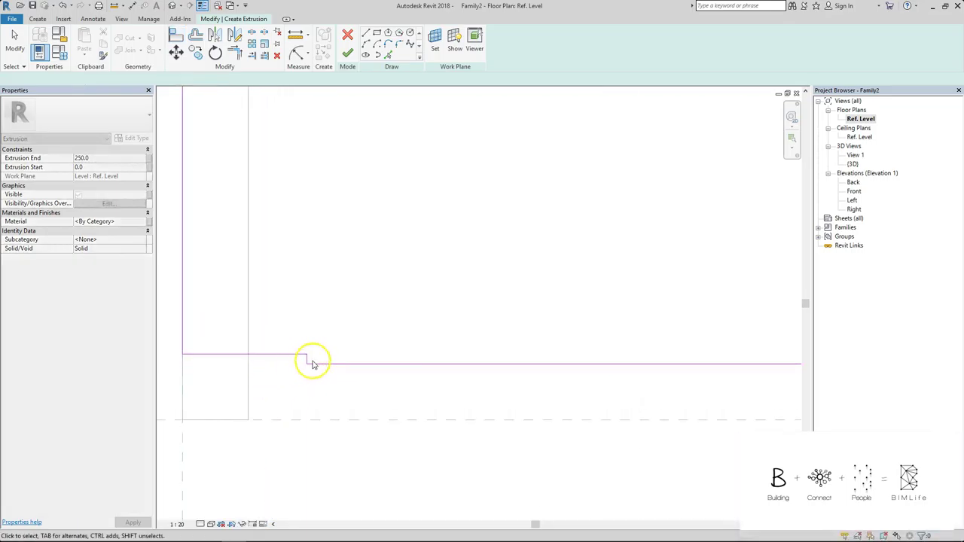
{"action": "key", "text": "a"}
{"action": "key", "text": "l"}
{"action": "left_click", "coordinate": [248, 382]}
{"action": "left_click", "coordinate": [309, 364]}
{"action": "left_click", "coordinate": [264, 269]}
- Align the outline's bottom edge to the lower reference plane and lock it
{"action": "scroll", "coordinate": [332, 351], "scroll_direction": "down", "scroll_amount": 3}
{"action": "left_click", "coordinate": [241, 384]}
{"action": "left_click", "coordinate": [332, 355]}
{"action": "scroll", "coordinate": [467, 368], "scroll_direction": "down", "scroll_amount": 3}
{"action": "left_click", "coordinate": [421, 363]}
{"action": "scroll", "coordinate": [525, 286], "scroll_direction": "down", "scroll_amount": 2}
{"action": "scroll", "coordinate": [635, 324], "scroll_direction": "up", "scroll_amount": 2}
{"action": "left_click", "coordinate": [609, 348]}
{"action": "key", "text": "Escape"}
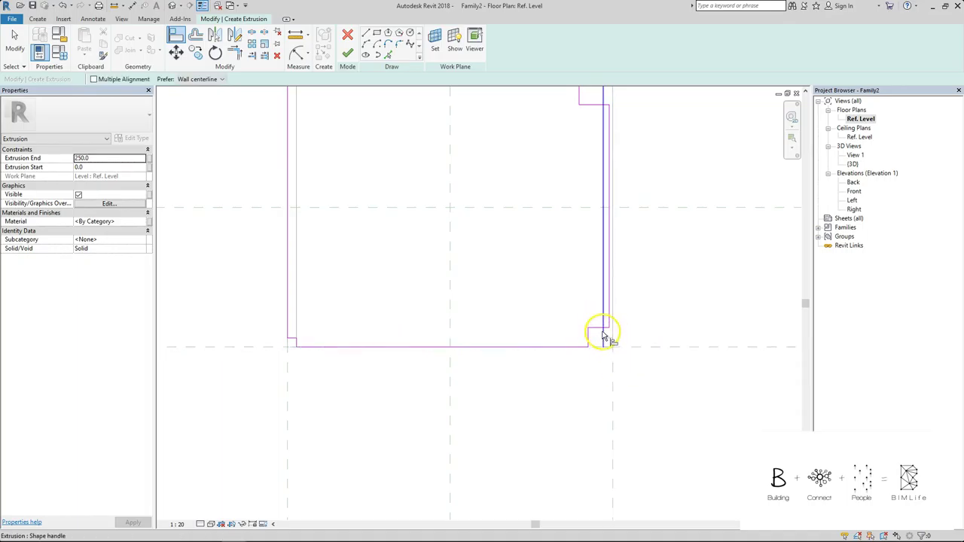
- Align and lock the lower-right notch to the right frame's edges, and align the outline's right edge to the right reference plane
{"action": "left_click", "coordinate": [599, 333]}
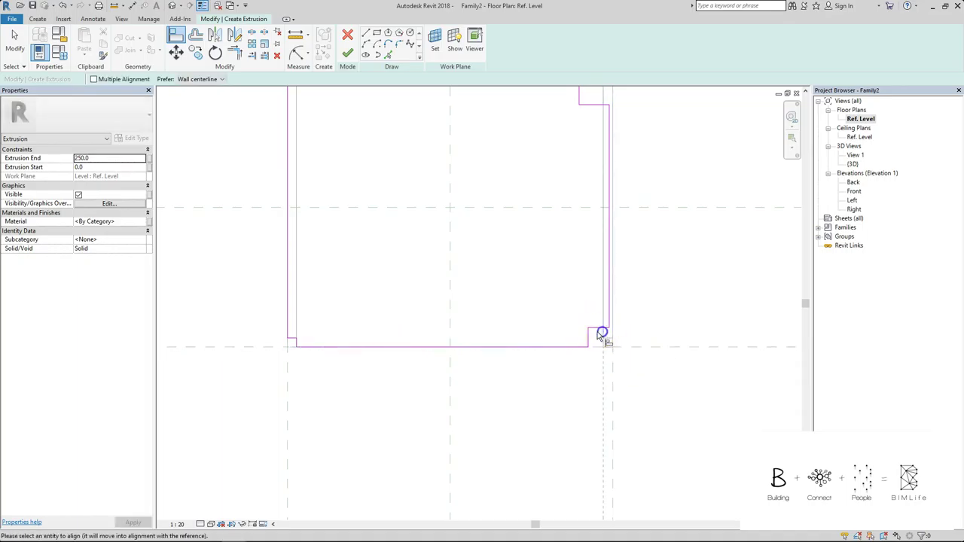
{"action": "left_click", "coordinate": [585, 200]}
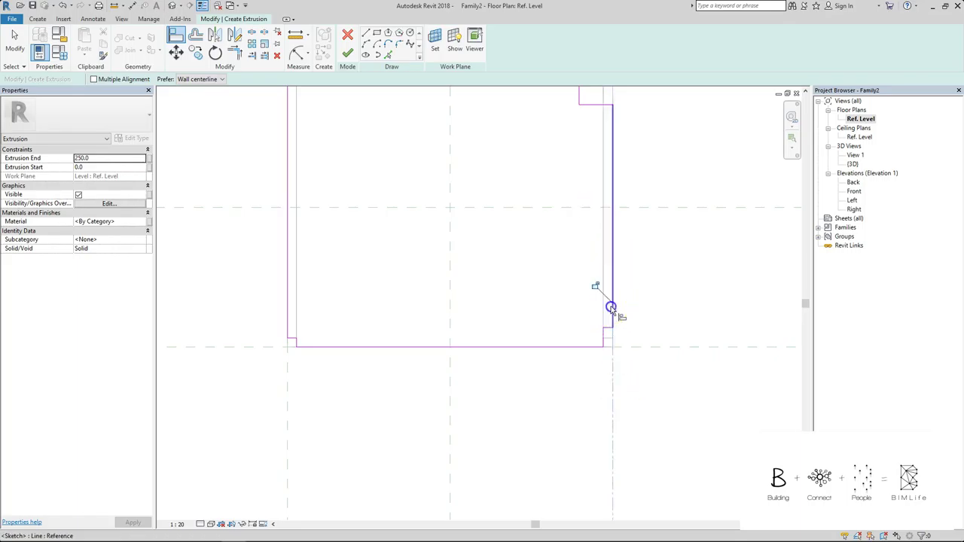
{"action": "scroll", "coordinate": [606, 309], "scroll_direction": "up", "scroll_amount": 2}
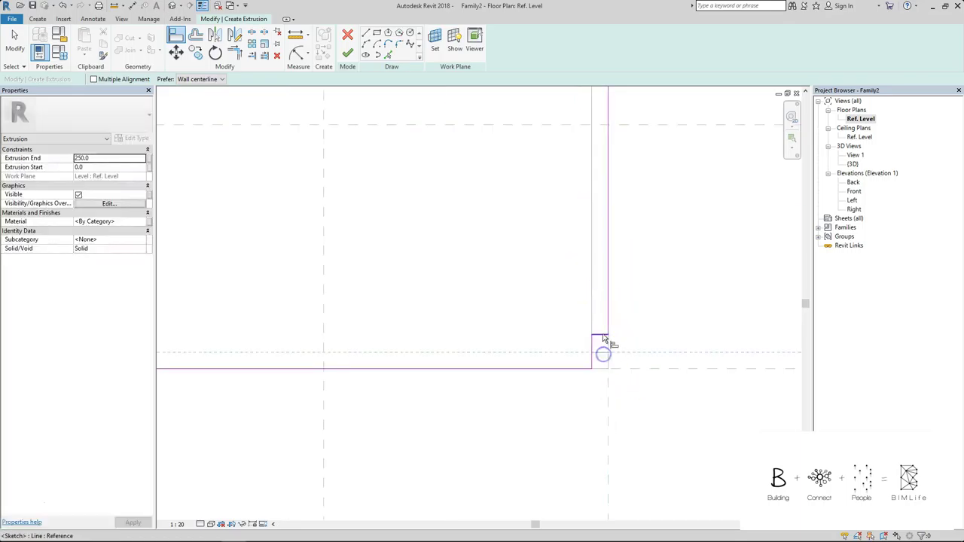
{"action": "scroll", "coordinate": [609, 336], "scroll_direction": "down", "scroll_amount": 4}
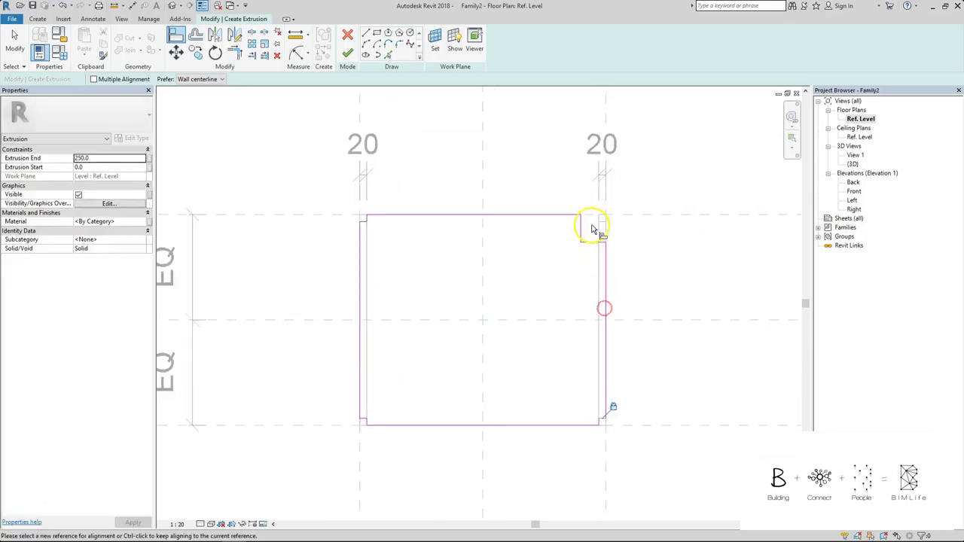
- Align the upper-right notch's horizontal edge to the frame's rail line and its vertical edge to the right frame's inner face
{"action": "scroll", "coordinate": [602, 226], "scroll_direction": "up", "scroll_amount": 2}
{"action": "left_click", "coordinate": [624, 212]}
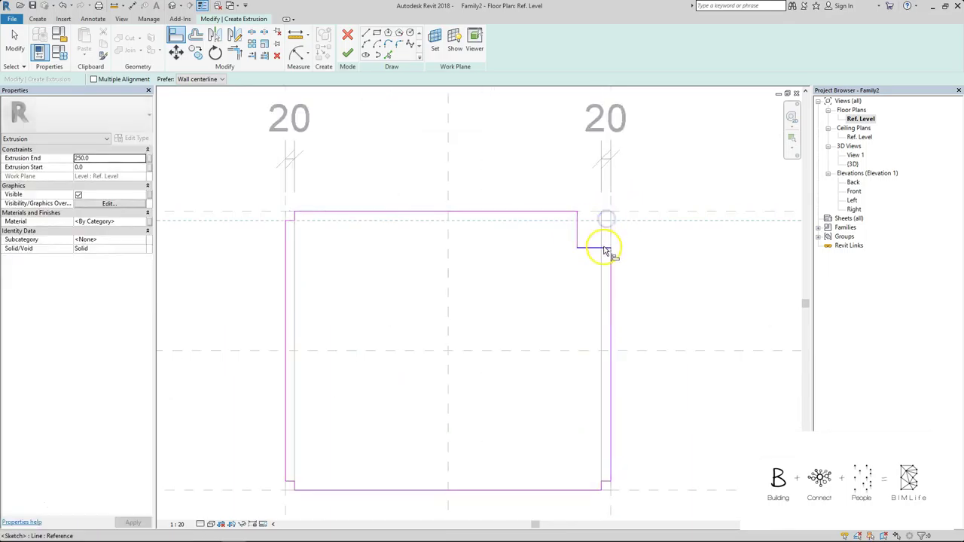
{"action": "left_click", "coordinate": [603, 246]}
{"action": "left_click", "coordinate": [577, 241]}
{"action": "scroll", "coordinate": [602, 219], "scroll_direction": "up", "scroll_amount": 2}
{"action": "left_click", "coordinate": [601, 216]}
{"action": "left_click", "coordinate": [561, 214]}
{"action": "scroll", "coordinate": [586, 342], "scroll_direction": "down", "scroll_amount": 3}
{"action": "key", "text": "Escape"}
{"action": "key", "text": "Escape"}
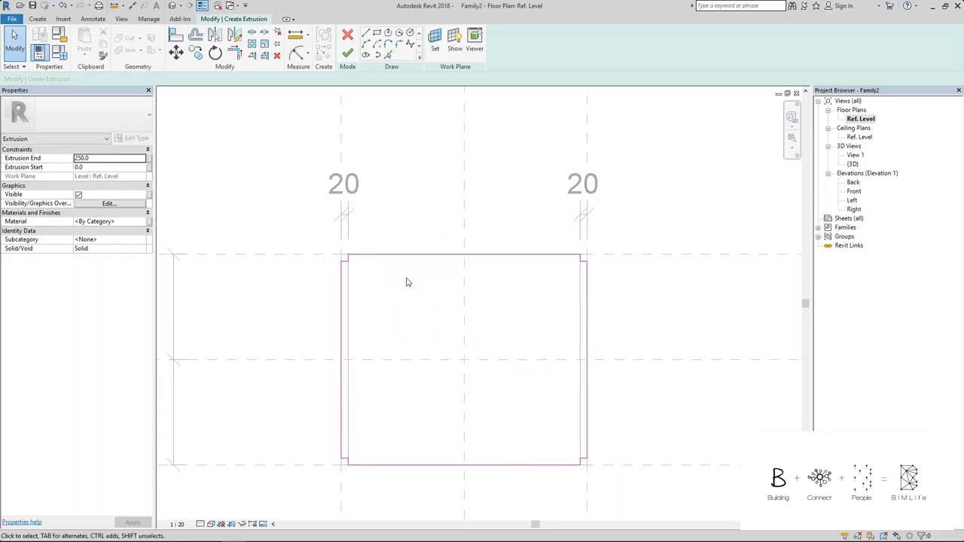
- Check the notched corners of the outline and finish the panel's extrusion sketch, keeping the sketch
{"action": "scroll", "coordinate": [292, 254], "scroll_direction": "up", "scroll_amount": 3}
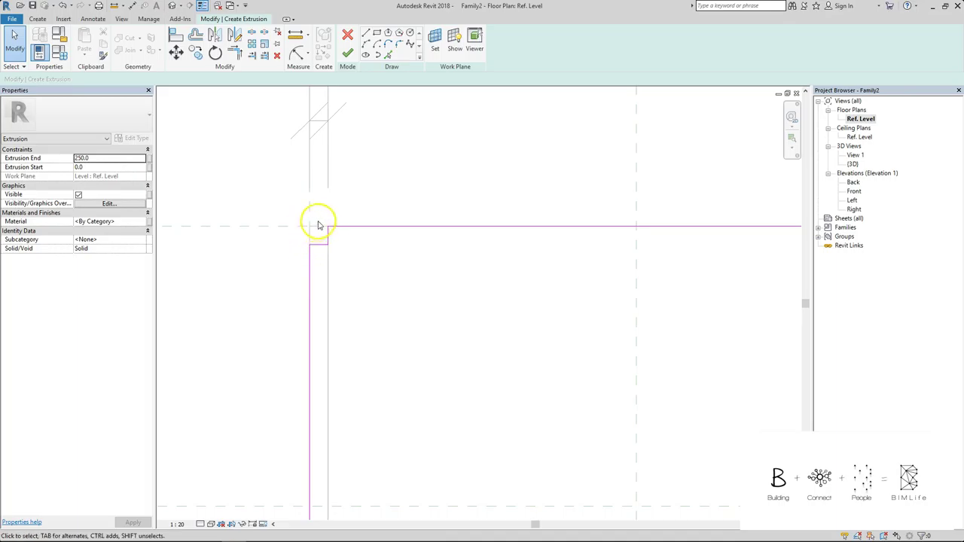
{"action": "scroll", "coordinate": [438, 276], "scroll_direction": "down", "scroll_amount": 3}
{"action": "middle_click_drag", "start_coordinate": [425, 254], "coordinate": [354, 187]}
{"action": "left_click", "coordinate": [347, 36]}
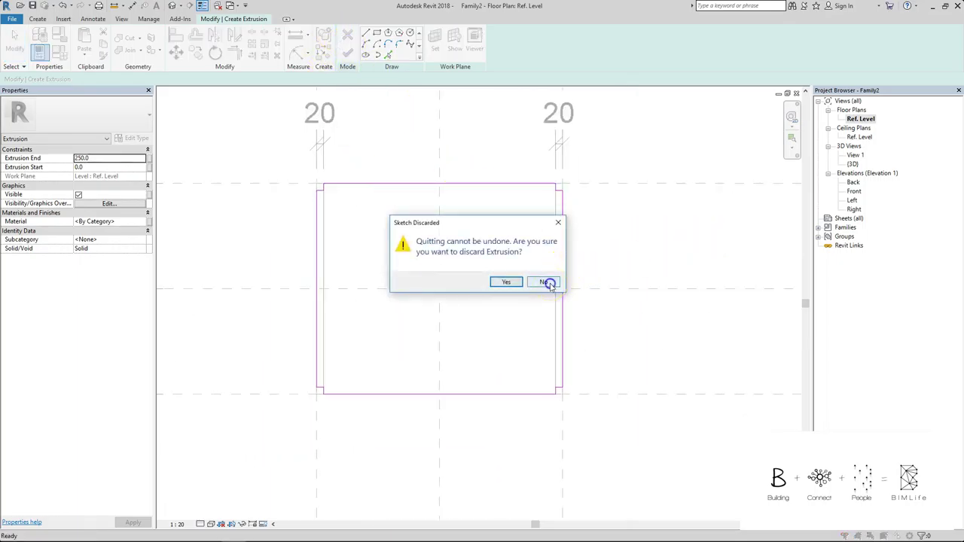
{"action": "left_click", "coordinate": [545, 283]}
{"action": "left_click", "coordinate": [347, 52]}
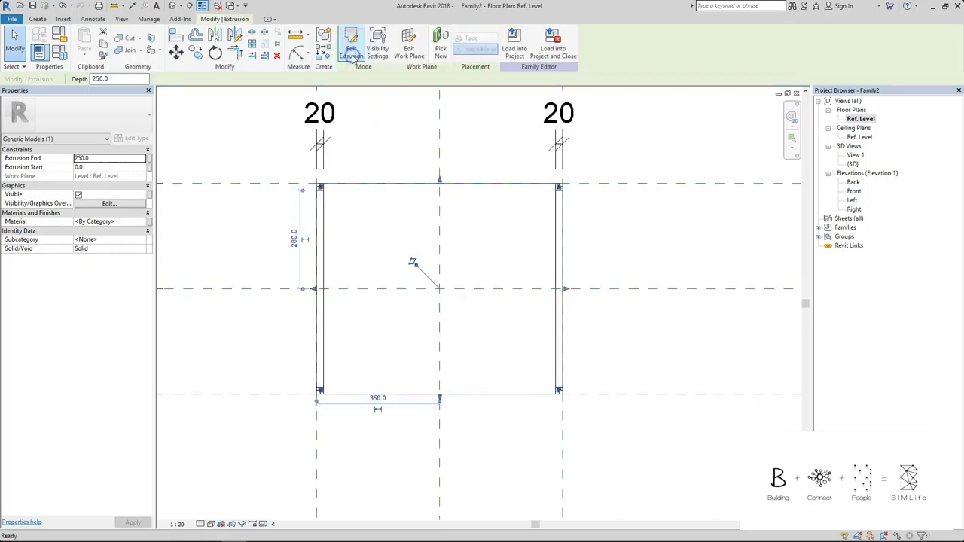
- Examine the extruded panel between the side frames in the 3D view and select it
{"action": "left_click", "coordinate": [474, 233]}
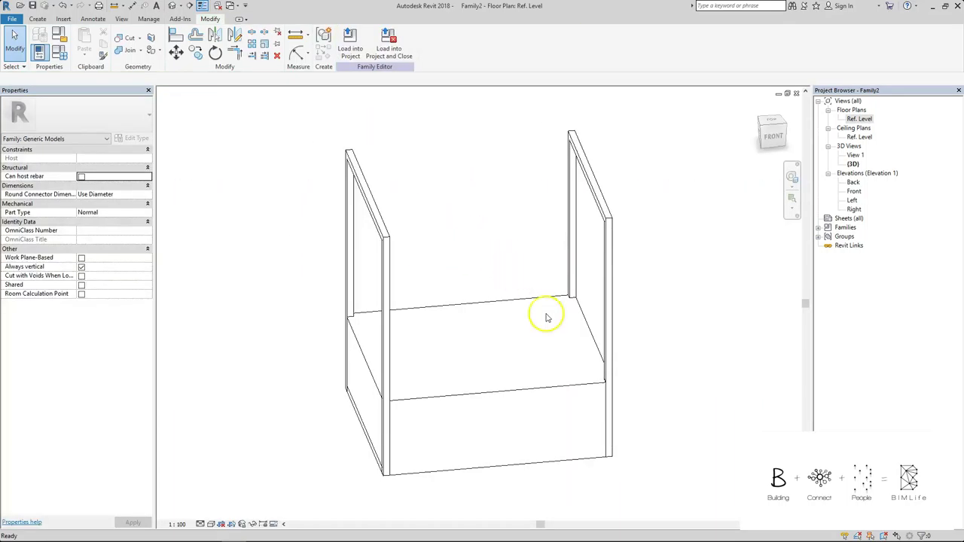
{"action": "middle_click_drag", "start_coordinate": [547, 317], "coordinate": [571, 388], "text": "shift"}
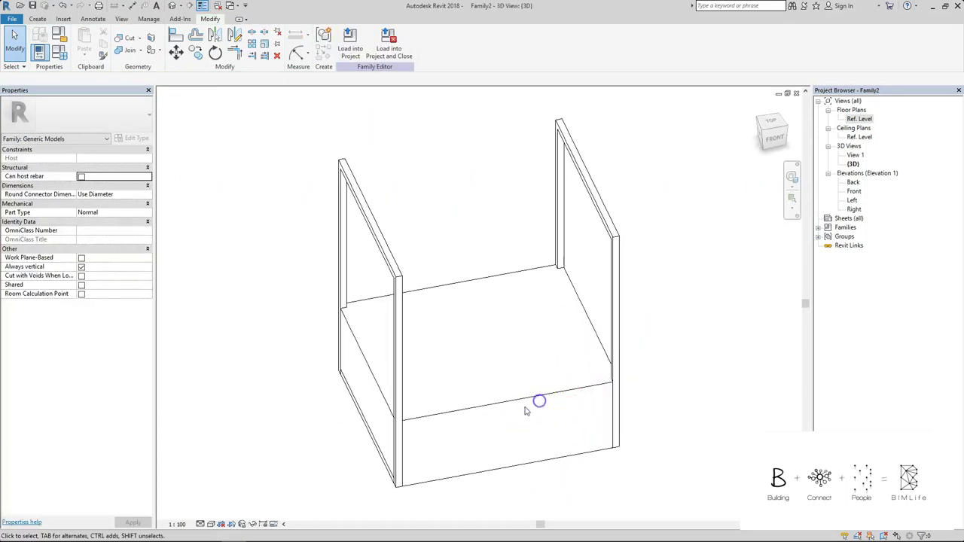
{"action": "left_click", "coordinate": [520, 412]}
- In the Front elevation, draw a horizontal reference plane across both frames, about 365 mm above Ref. Level
{"action": "double_click", "coordinate": [854, 191]}
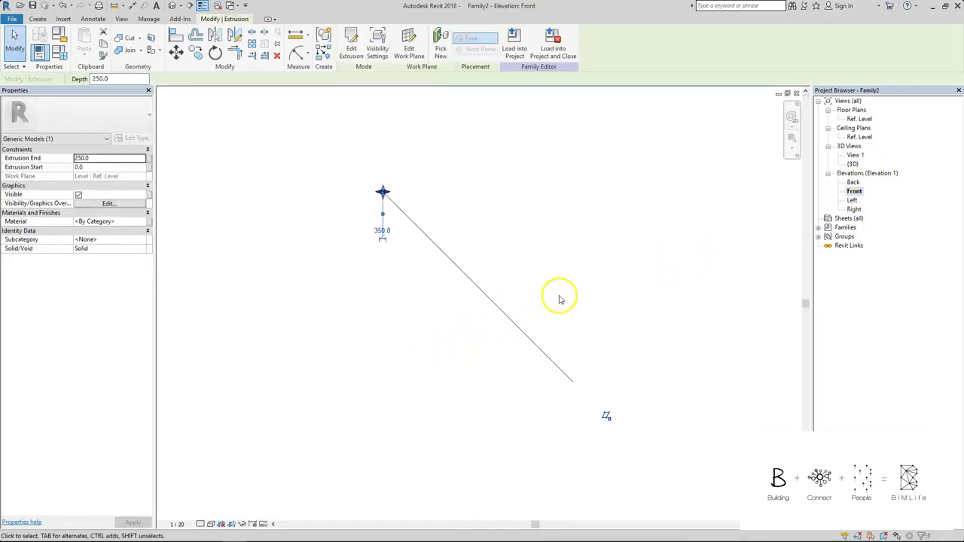
{"action": "left_click", "coordinate": [584, 281]}
{"action": "scroll", "coordinate": [386, 187], "scroll_direction": "up", "scroll_amount": 6}
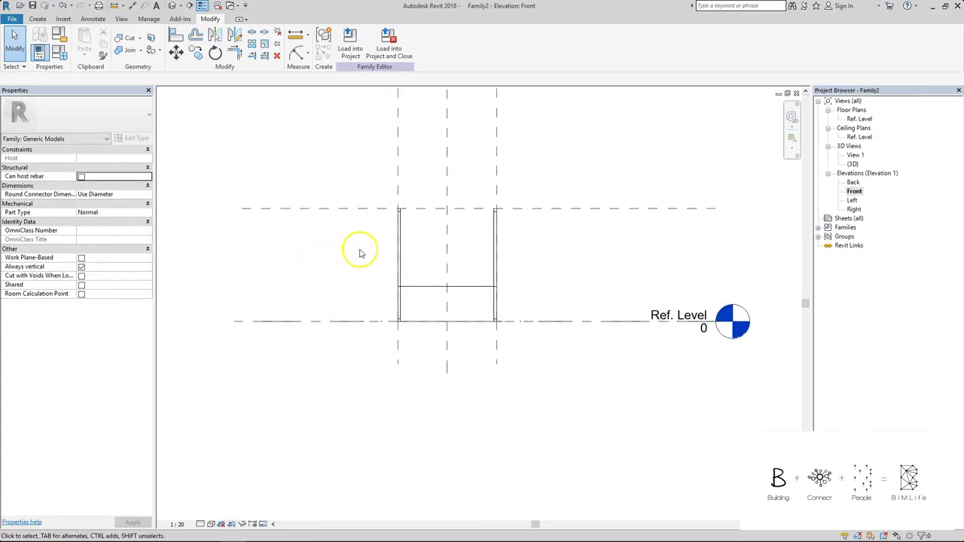
{"action": "scroll", "coordinate": [385, 250], "scroll_direction": "up", "scroll_amount": 2}
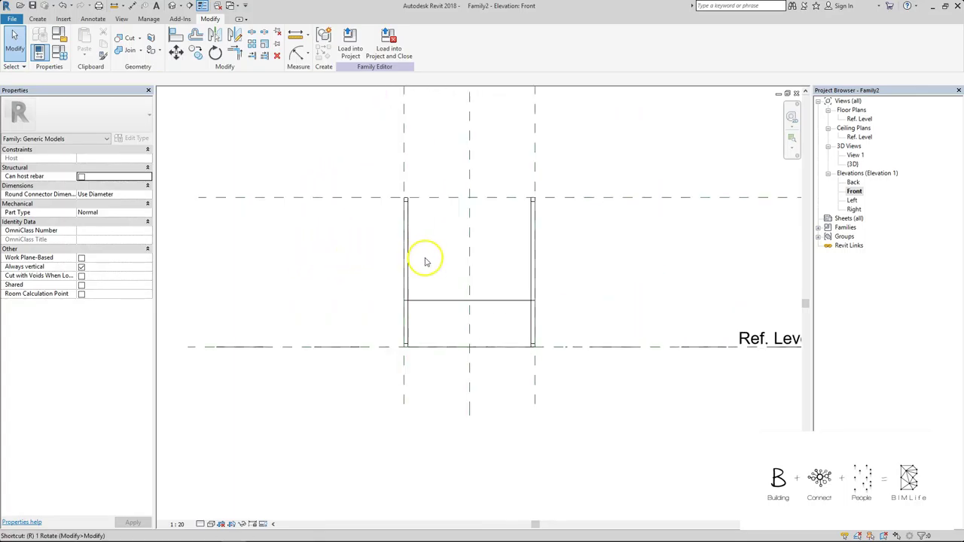
{"action": "key", "text": "r"}
{"action": "key", "text": "p"}
{"action": "left_click", "coordinate": [357, 278]}
{"action": "left_click", "coordinate": [660, 282]}
- Dimension the new reference plane from Ref. Level and set its height to 350
{"action": "key", "text": "d"}
{"action": "key", "text": "i"}
{"action": "left_click", "coordinate": [611, 281]}
{"action": "left_click", "coordinate": [596, 347]}
{"action": "left_click", "coordinate": [616, 309]}
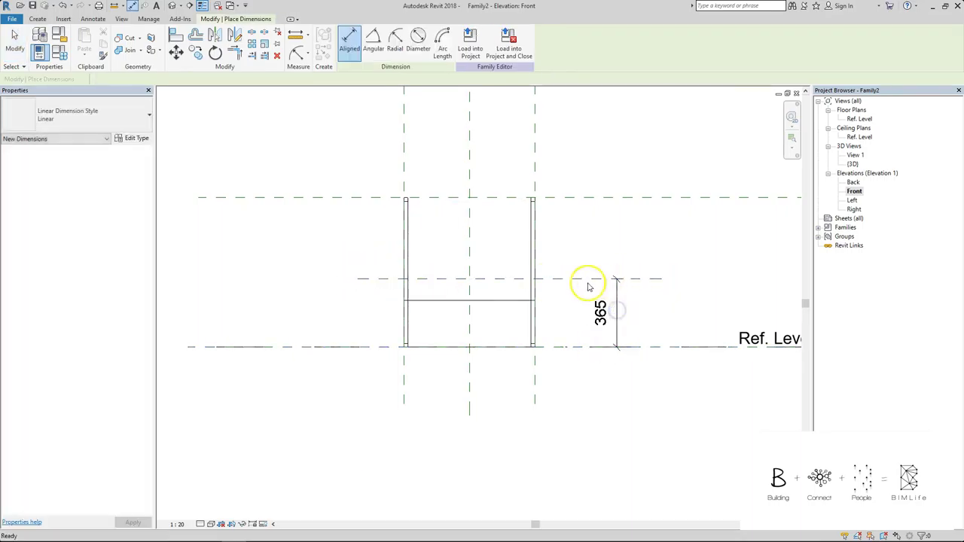
{"action": "key", "text": "Escape"}
{"action": "key", "text": "Escape"}
{"action": "left_click", "coordinate": [592, 280]}
{"action": "left_click", "coordinate": [605, 313]}
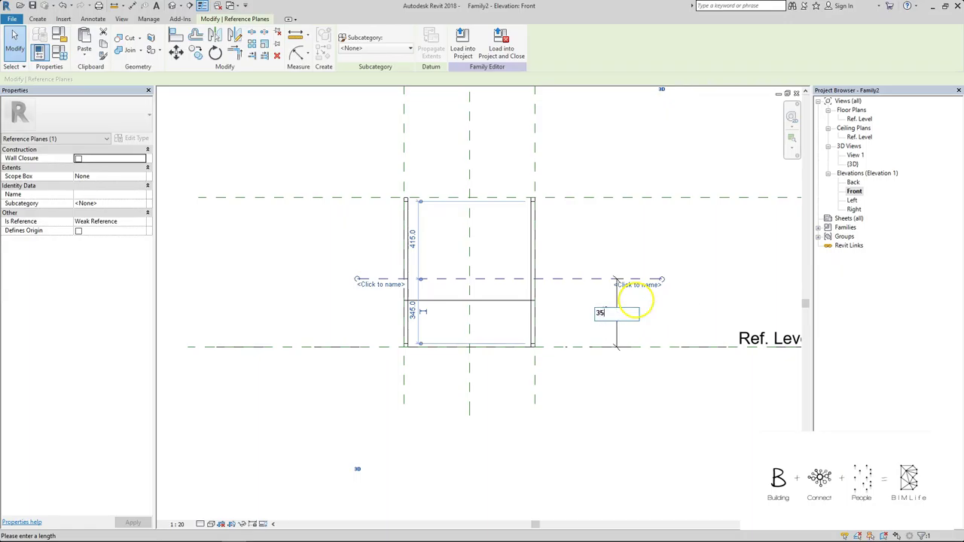
{"action": "type", "text": "350"}
{"action": "left_click", "coordinate": [636, 301]}
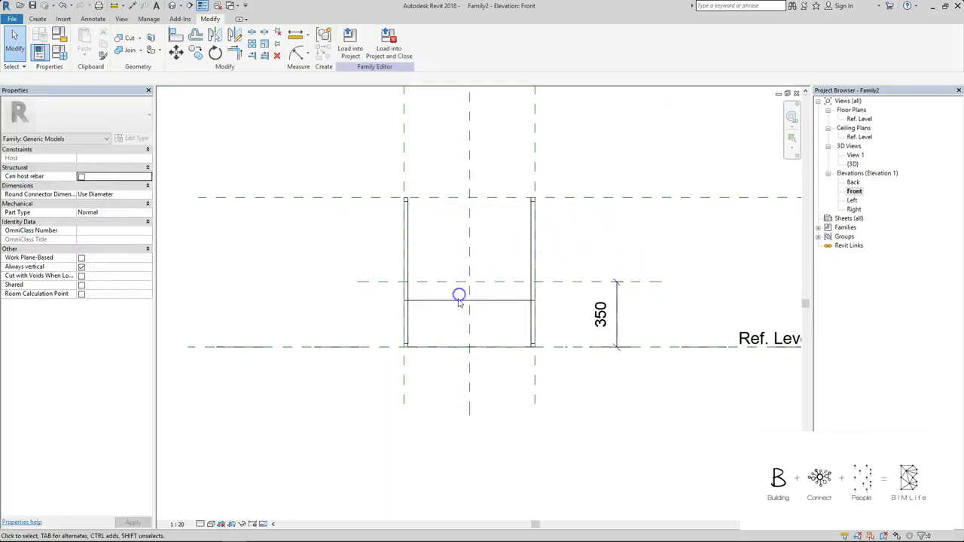
- Set the panel's extrusion start to 200, then dimension its thickness and lock the dimension
{"action": "left_click", "coordinate": [460, 299]}
{"action": "left_click", "coordinate": [113, 167]}
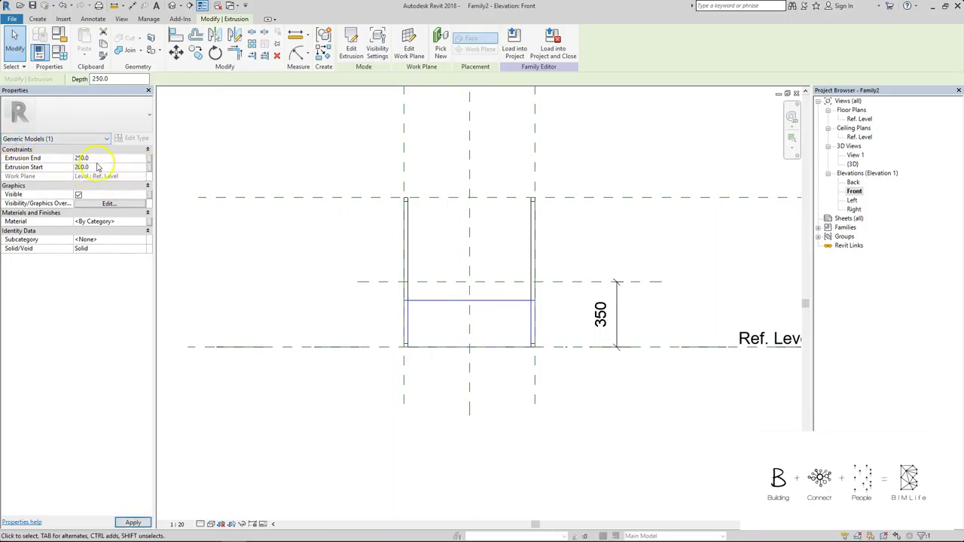
{"action": "left_click", "coordinate": [336, 306]}
{"action": "key", "text": "d"}
{"action": "key", "text": "i"}
{"action": "left_click", "coordinate": [324, 306]}
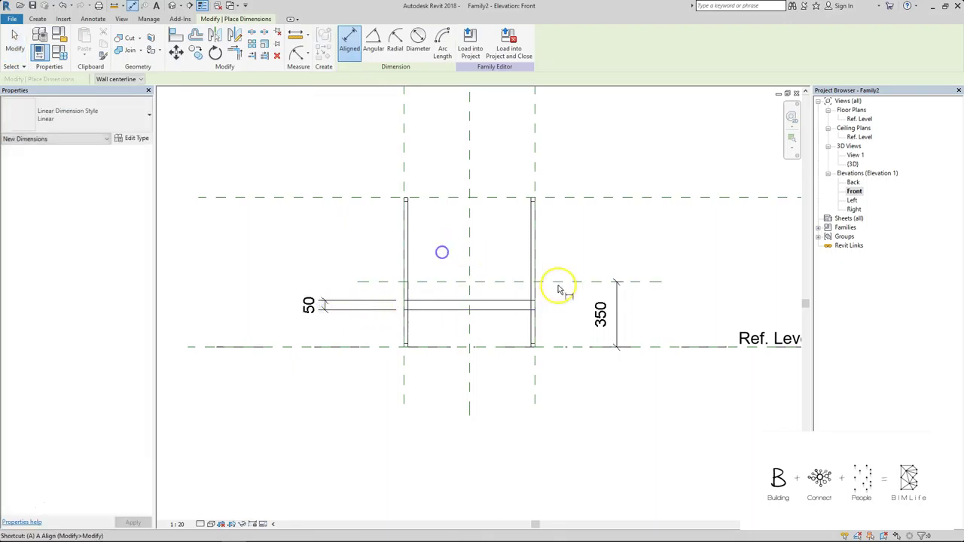
{"action": "key", "text": "Escape"}
{"action": "key", "text": "Escape"}
- Align the panel's bottom face to the 350 reference plane and lock the alignment
{"action": "left_click", "coordinate": [574, 287]}
{"action": "left_click", "coordinate": [518, 309]}
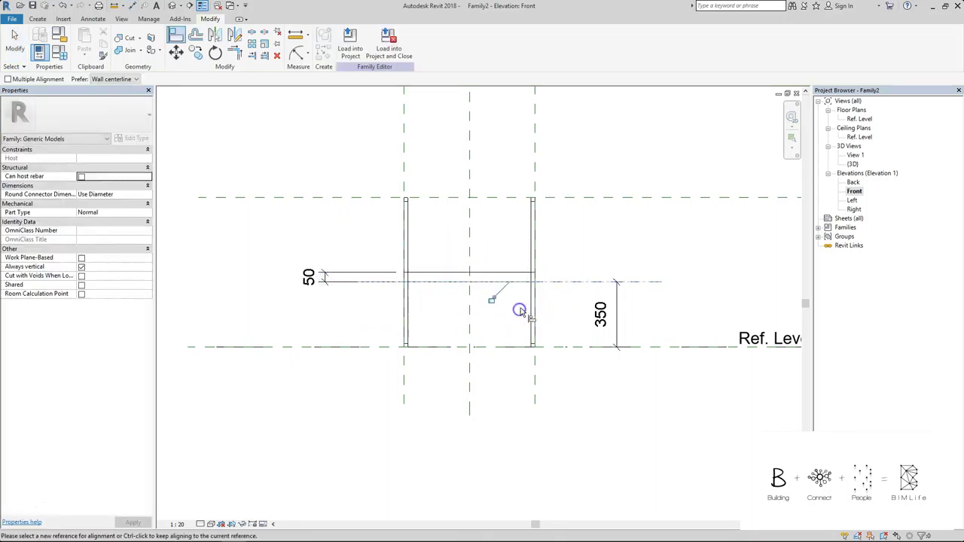
{"action": "left_click", "coordinate": [493, 300]}
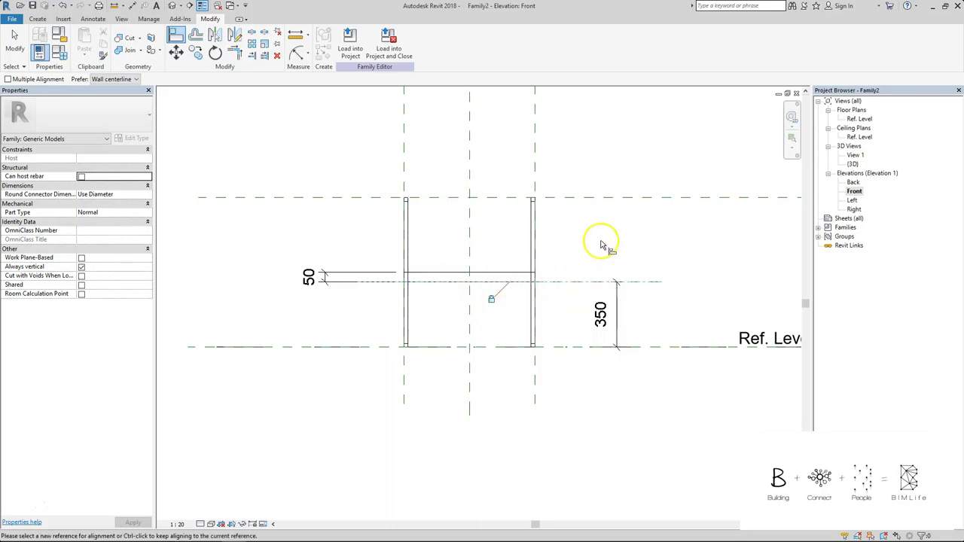
{"action": "key", "text": "Escape"}
{"action": "key", "text": "Escape"}
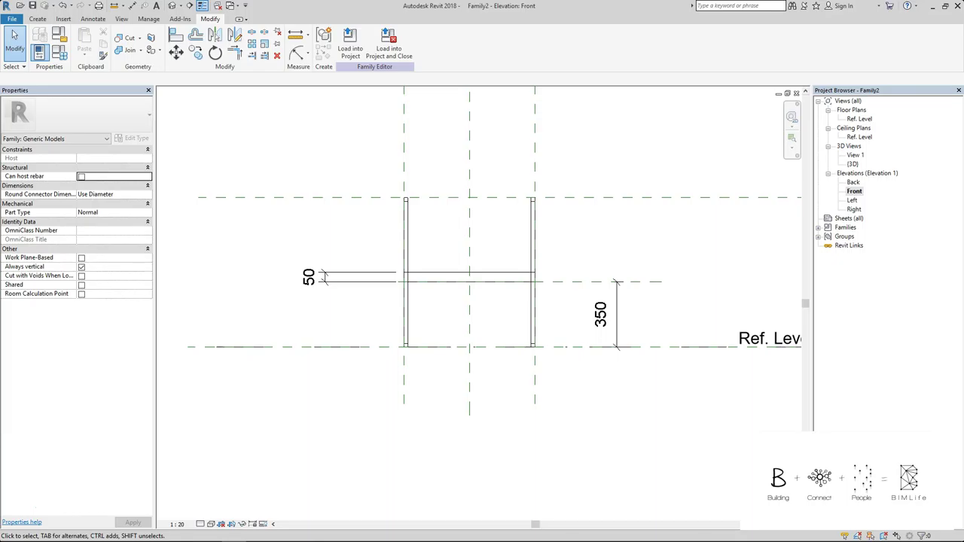
- Start a new extrusion in the Ref. Level plan and sketch a thin rectangle between the frames just below the upper reference plane
{"action": "scroll", "coordinate": [398, 193], "scroll_direction": "up", "scroll_amount": 4}
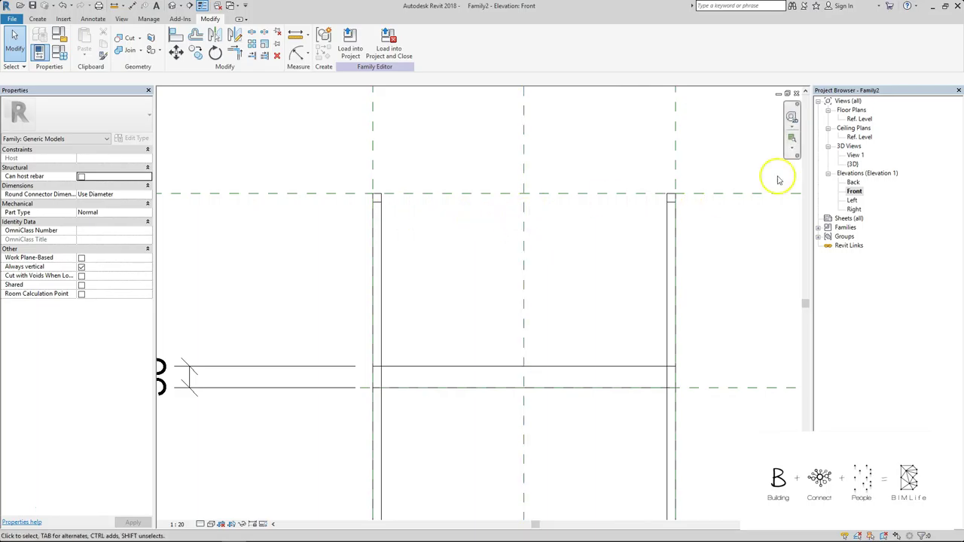
{"action": "scroll", "coordinate": [776, 151], "scroll_direction": "down", "scroll_amount": 2}
{"action": "double_click", "coordinate": [859, 119]}
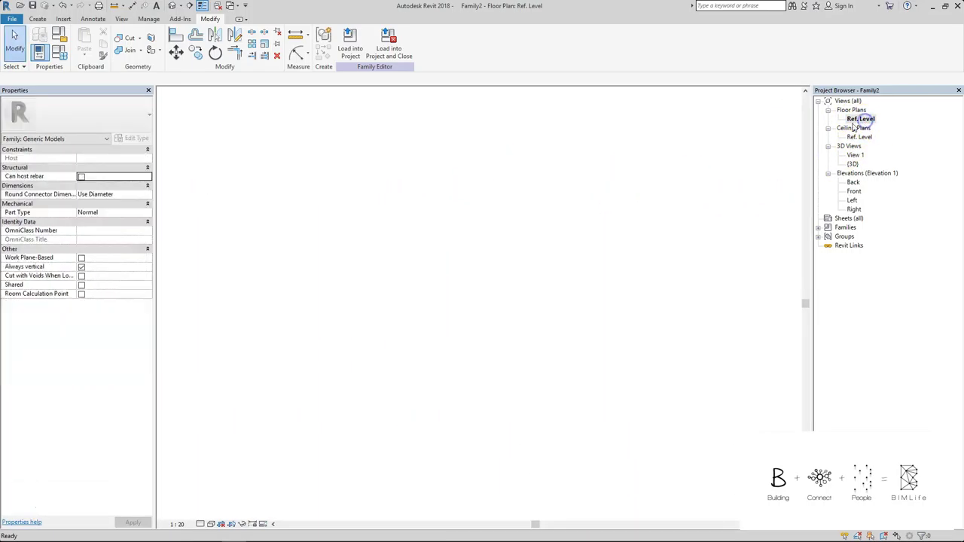
{"action": "scroll", "coordinate": [455, 220], "scroll_direction": "down", "scroll_amount": 2}
{"action": "scroll", "coordinate": [355, 193], "scroll_direction": "up", "scroll_amount": 1}
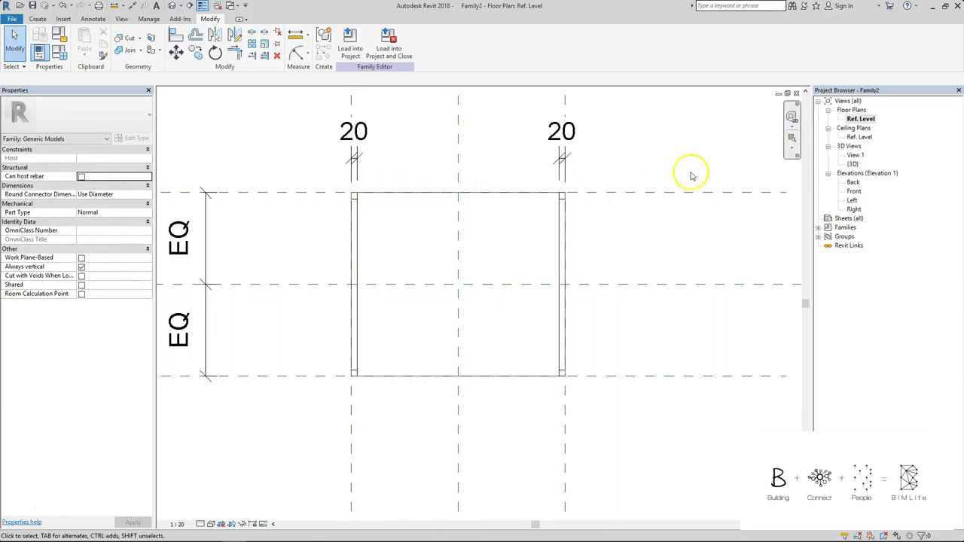
{"action": "left_click", "coordinate": [36, 19]}
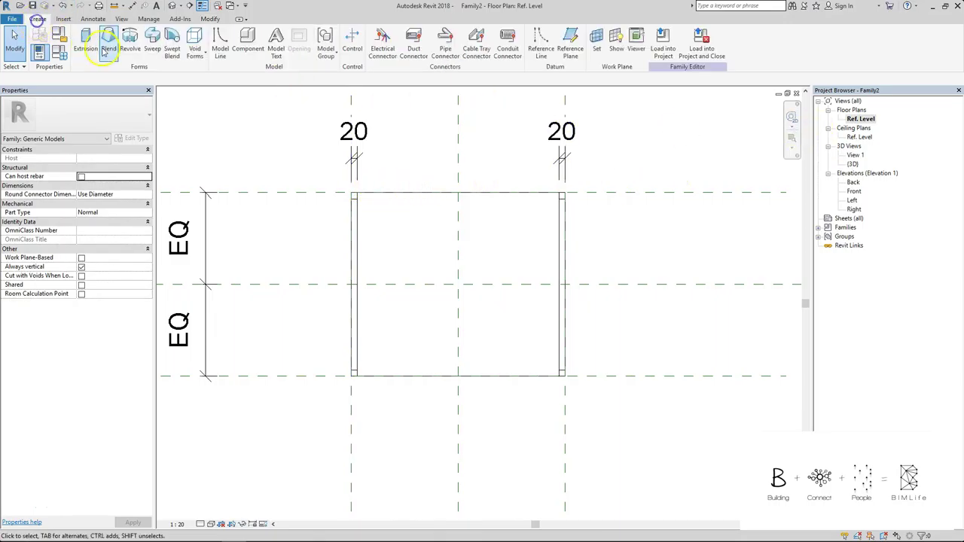
{"action": "left_click", "coordinate": [86, 41]}
{"action": "scroll", "coordinate": [377, 191], "scroll_direction": "up", "scroll_amount": 4}
{"action": "scroll", "coordinate": [353, 195], "scroll_direction": "up", "scroll_amount": 1}
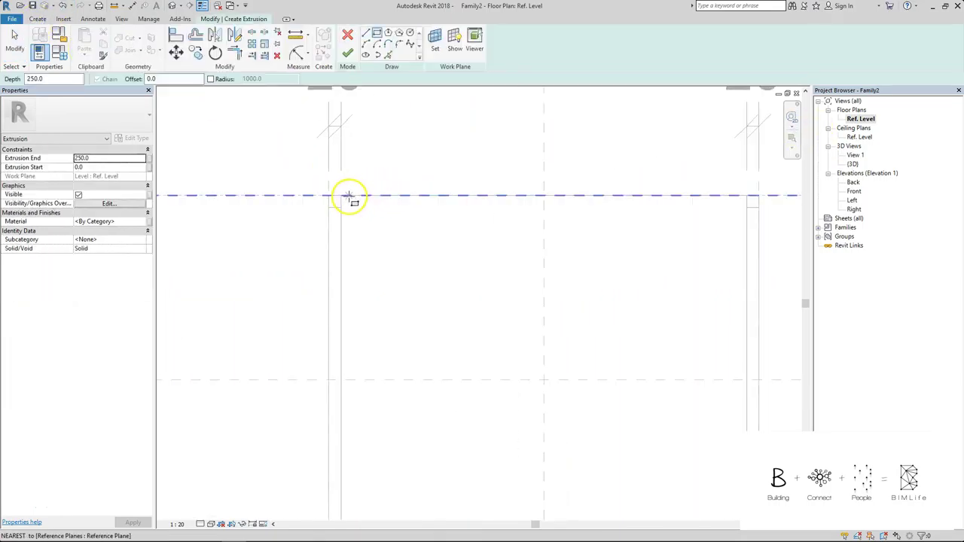
{"action": "left_click", "coordinate": [349, 198]}
{"action": "scroll", "coordinate": [700, 217], "scroll_direction": "down", "scroll_amount": 1}
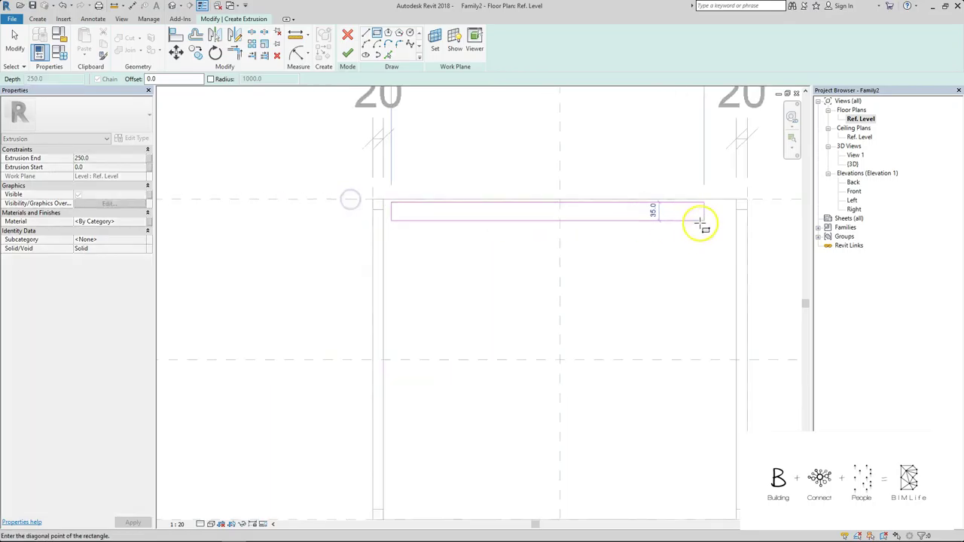
{"action": "left_click", "coordinate": [729, 206]}
- Align the thin rectangle's short ends to the inner faces of the right and left frames and lock both
{"action": "scroll", "coordinate": [730, 201], "scroll_direction": "up", "scroll_amount": 2}
{"action": "key", "text": "a"}
{"action": "key", "text": "l"}
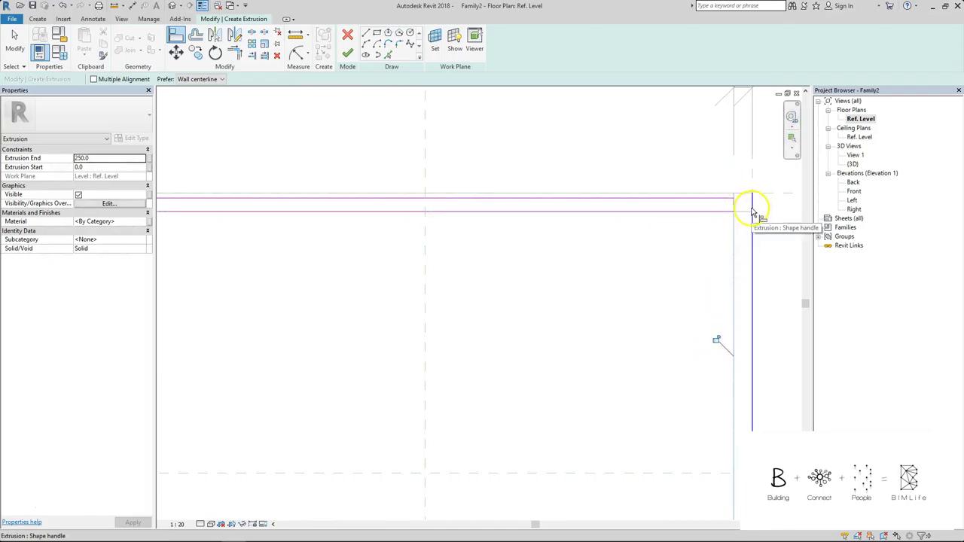
{"action": "left_click", "coordinate": [718, 339]}
{"action": "scroll", "coordinate": [724, 258], "scroll_direction": "down", "scroll_amount": 4}
{"action": "scroll", "coordinate": [341, 231], "scroll_direction": "up", "scroll_amount": 5}
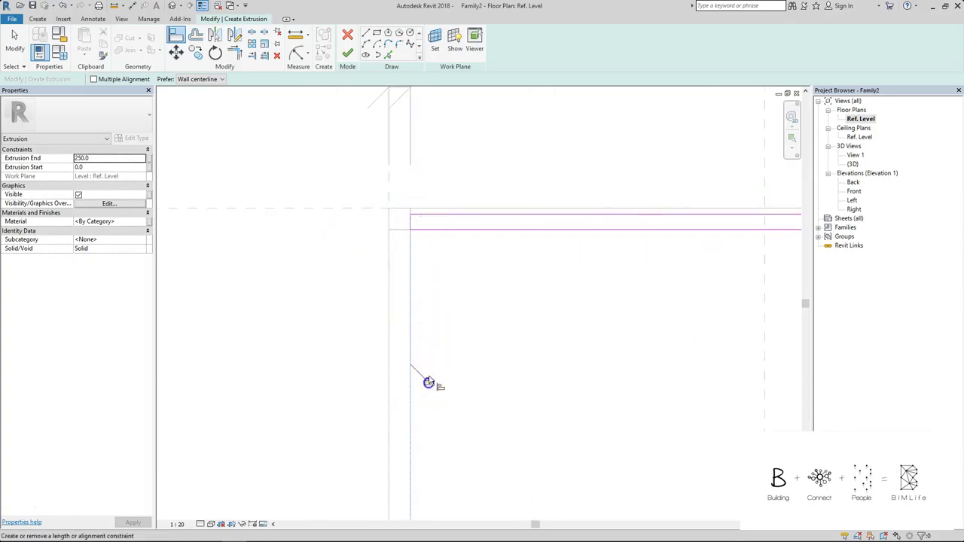
- Align the thin rectangle's upper edge to the upper reference plane and finish the extrusion
{"action": "left_click", "coordinate": [370, 209]}
{"action": "left_click", "coordinate": [429, 216]}
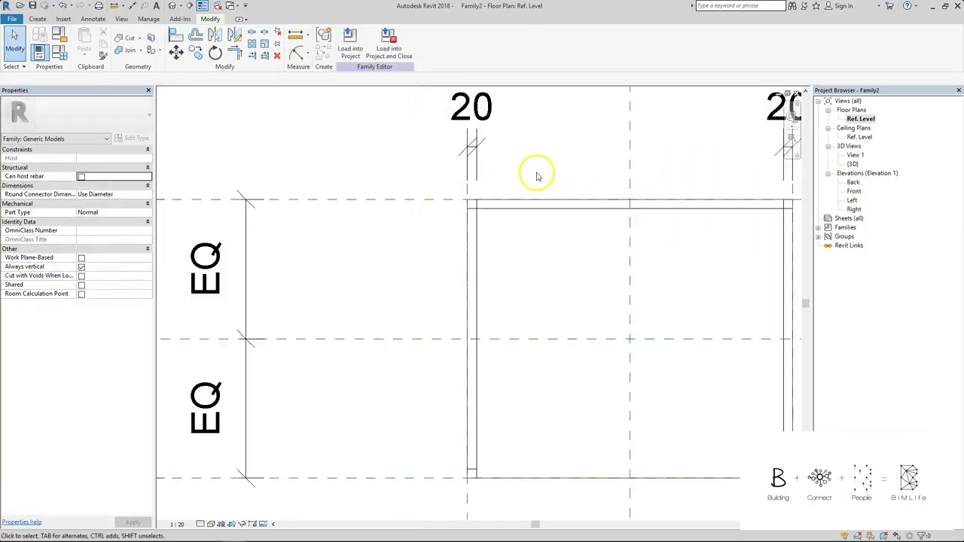
{"action": "scroll", "coordinate": [539, 175], "scroll_direction": "down", "scroll_amount": 1}
{"action": "middle_click_drag", "start_coordinate": [547, 183], "coordinate": [403, 173]}
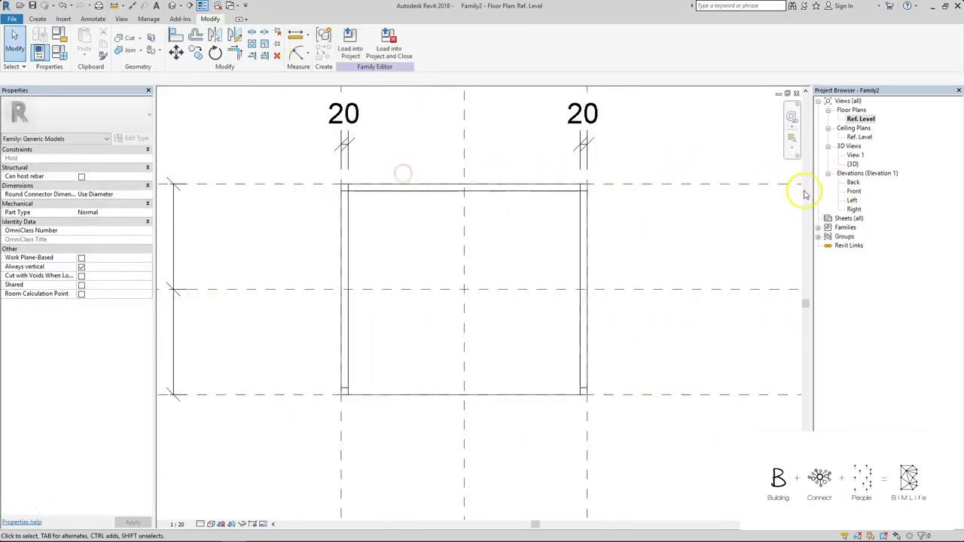
- In the Left elevation, stretch the back panel's top to about 1027 and raise its bottom to the seat's top face, locking it there
{"action": "double_click", "coordinate": [852, 201]}
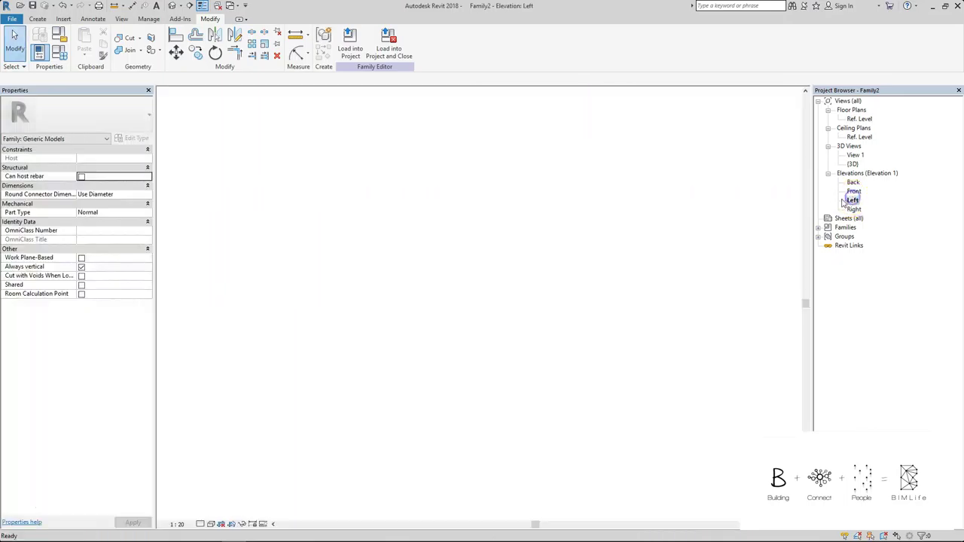
{"action": "left_click", "coordinate": [400, 368]}
{"action": "scroll", "coordinate": [400, 348], "scroll_direction": "up", "scroll_amount": 3}
{"action": "scroll", "coordinate": [402, 344], "scroll_direction": "down", "scroll_amount": 4}
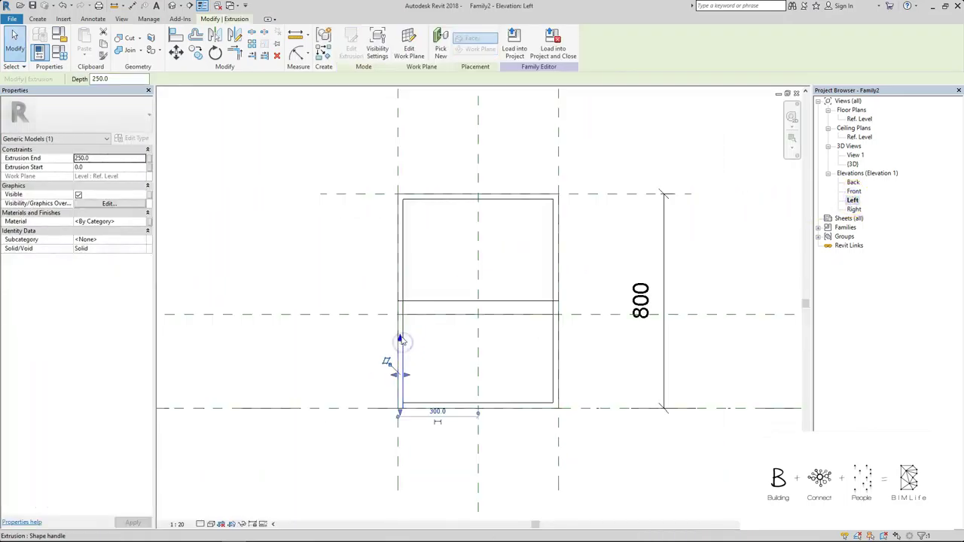
{"action": "left_click_drag", "start_coordinate": [401, 339], "coordinate": [418, 134]}
{"action": "scroll", "coordinate": [400, 379], "scroll_direction": "up", "scroll_amount": 2}
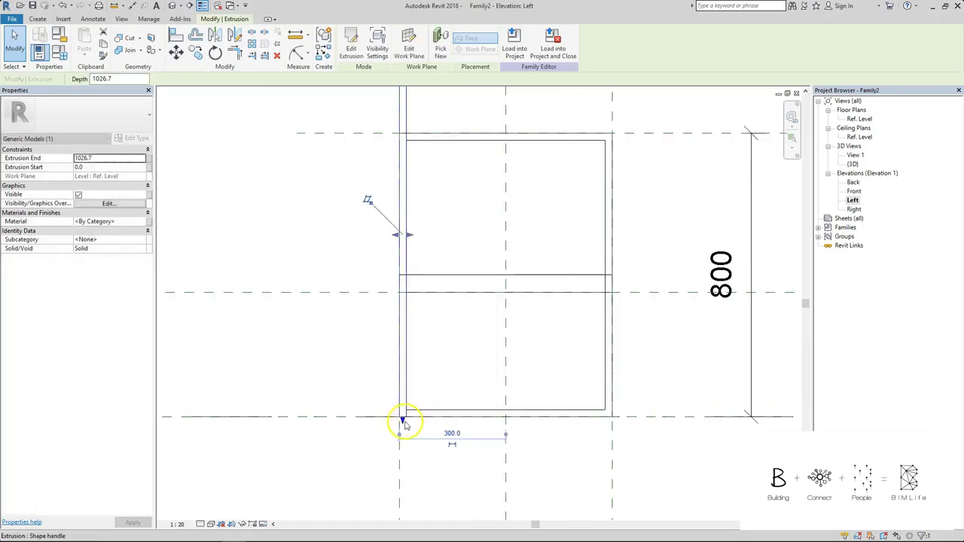
{"action": "left_click_drag", "start_coordinate": [403, 420], "coordinate": [423, 276]}
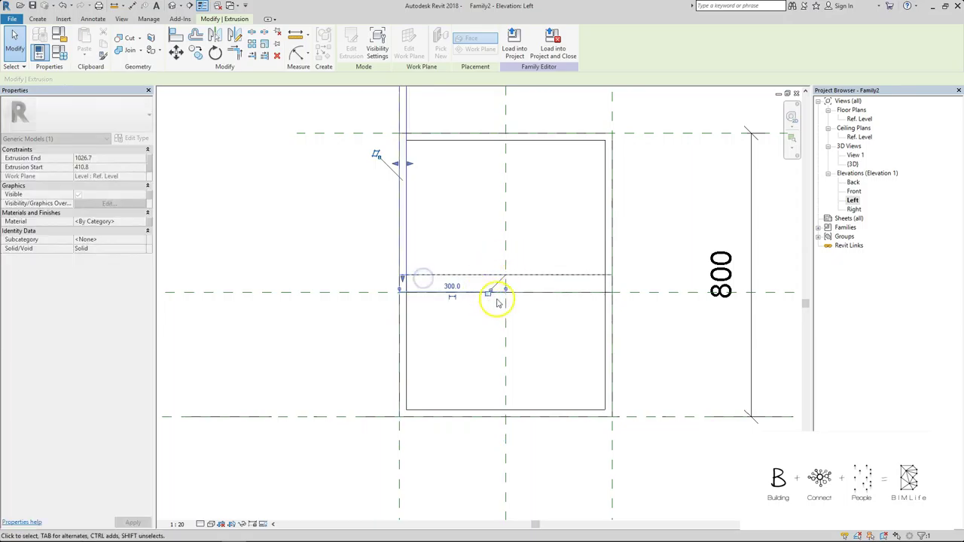
{"action": "left_click", "coordinate": [492, 292]}
{"action": "left_click", "coordinate": [480, 220]}
{"action": "scroll", "coordinate": [481, 208], "scroll_direction": "down", "scroll_amount": 2}
{"action": "middle_click_drag", "start_coordinate": [482, 209], "coordinate": [443, 258]}
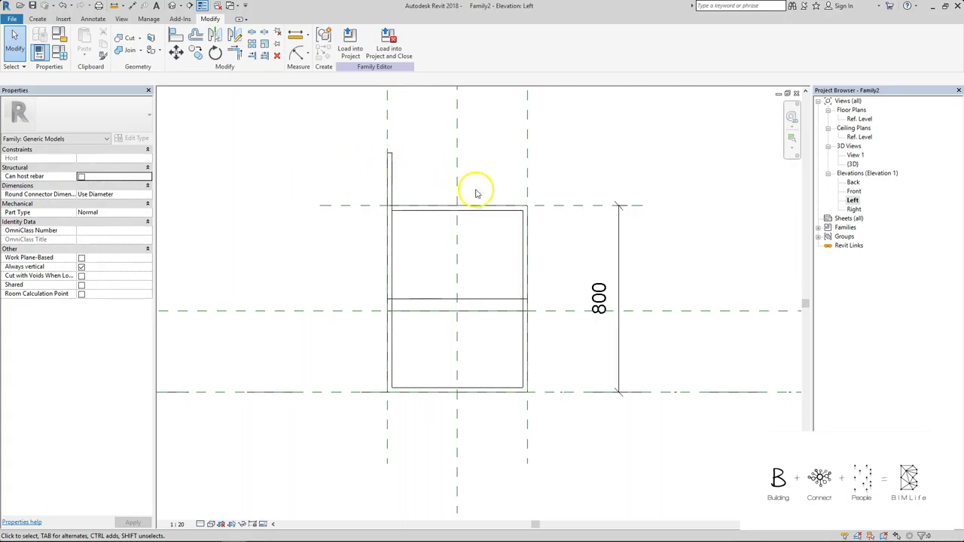
- Set the back panel's extrusion end to 1500
{"action": "scroll", "coordinate": [401, 184], "scroll_direction": "down", "scroll_amount": 2}
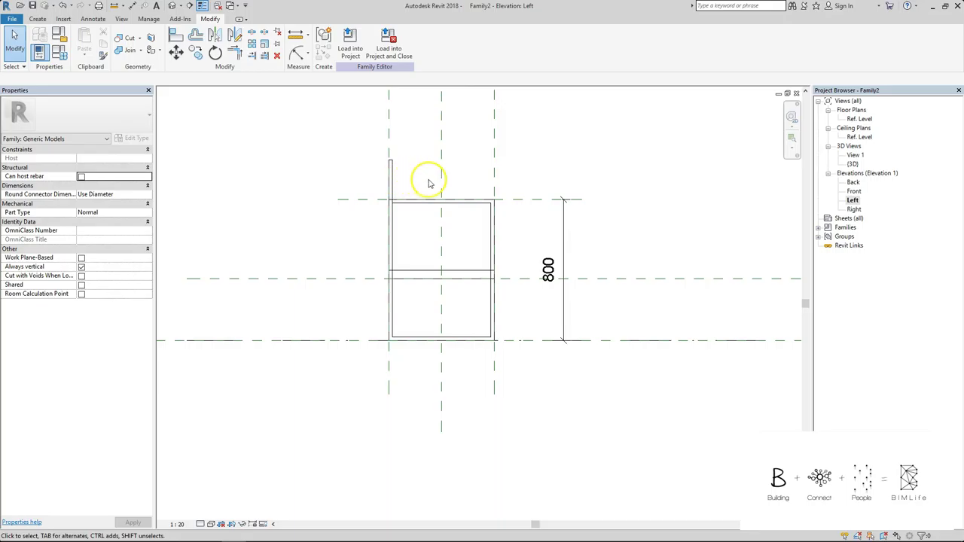
{"action": "middle_click_drag", "start_coordinate": [400, 179], "coordinate": [386, 236]}
{"action": "left_click", "coordinate": [375, 217]}
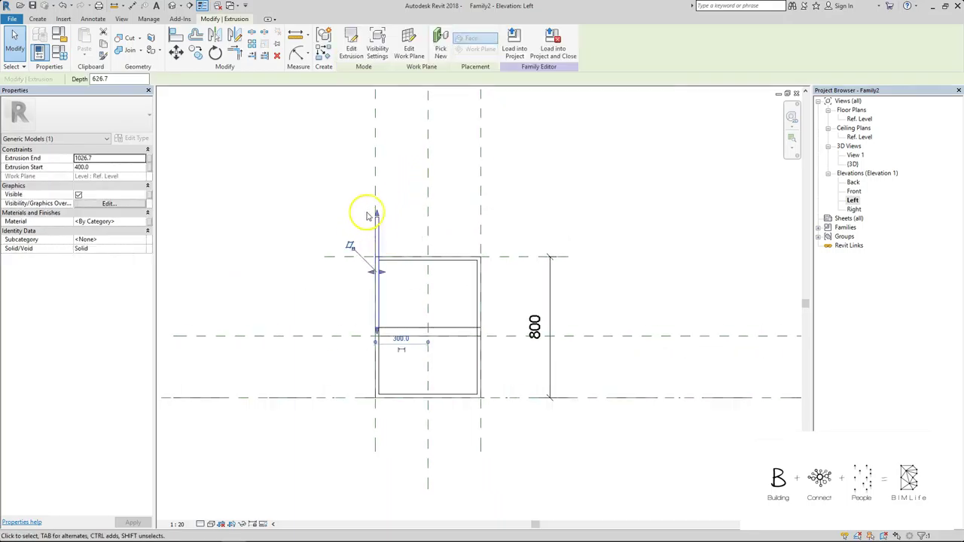
{"action": "left_click", "coordinate": [128, 160]}
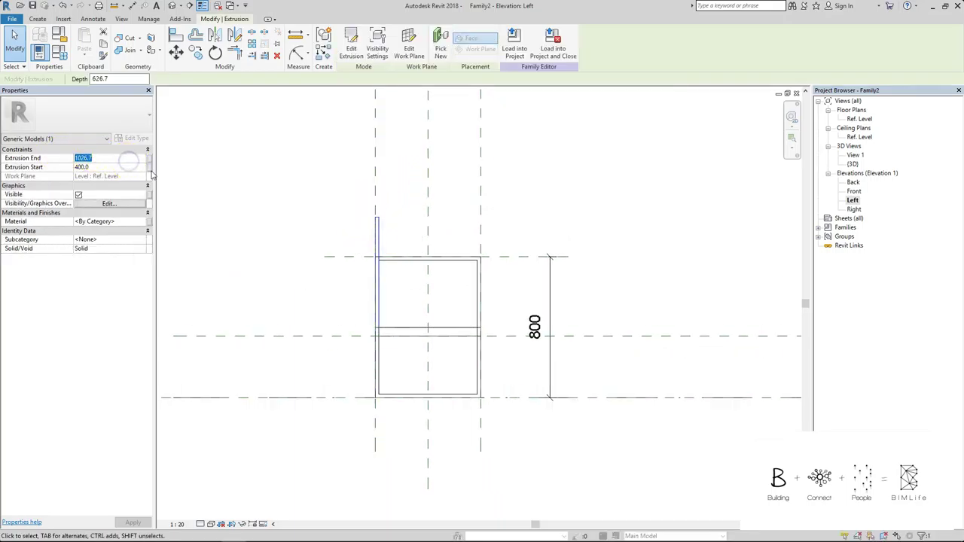
{"action": "key", "text": "Return"}
{"action": "left_click", "coordinate": [294, 156]}
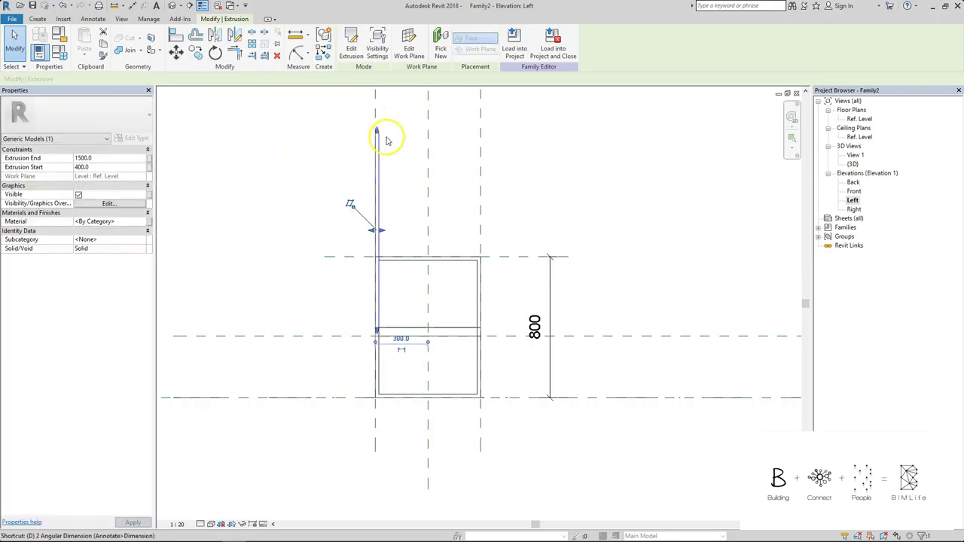
{"action": "left_click", "coordinate": [415, 154]}
- Add an aligned dimension for the overall height, from the back panel's top edge to the base level
{"action": "key", "text": "d"}
{"action": "key", "text": "i"}
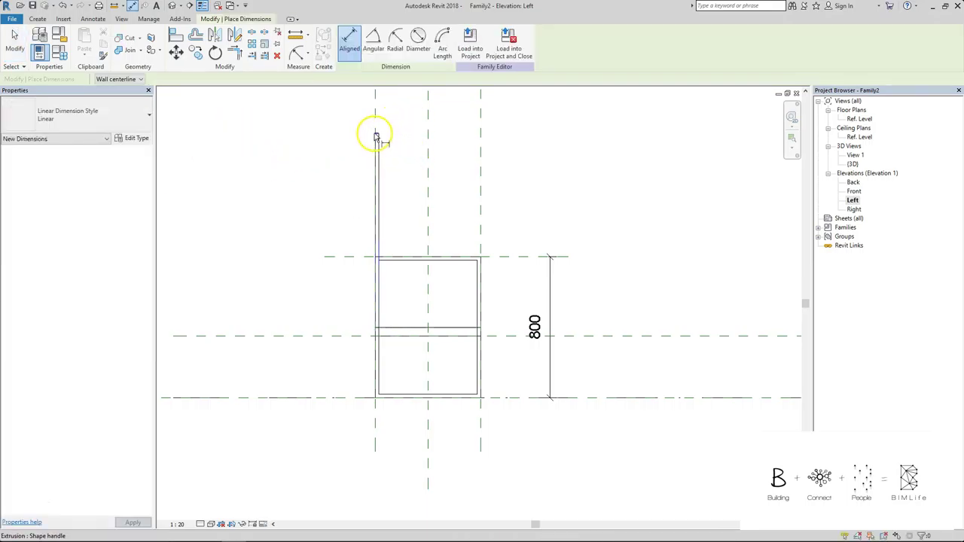
{"action": "left_click", "coordinate": [379, 136]}
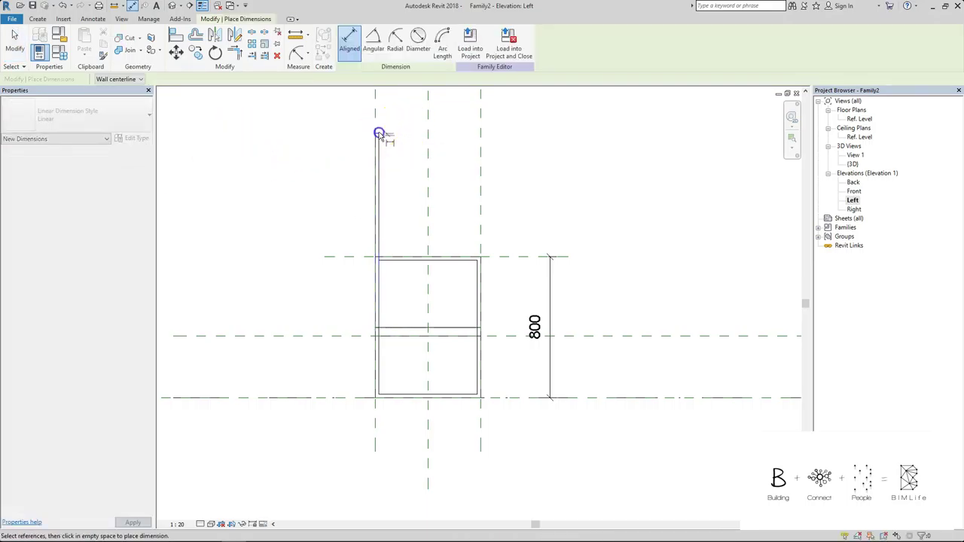
{"action": "left_click", "coordinate": [547, 398]}
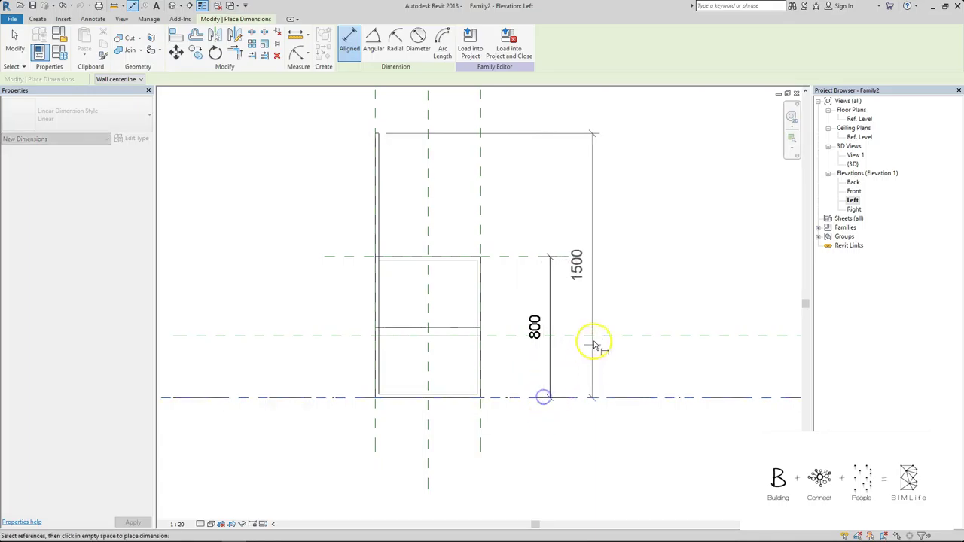
{"action": "left_click", "coordinate": [612, 279]}
{"action": "key", "text": "Escape"}
{"action": "key", "text": "Escape"}
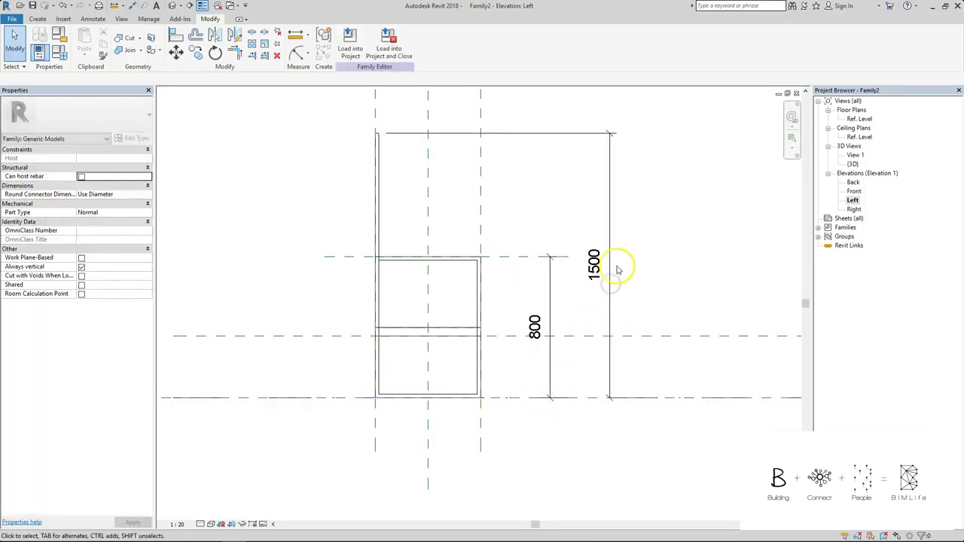
- Set the back panel's extrusion end to 1200
{"action": "left_click", "coordinate": [377, 134]}
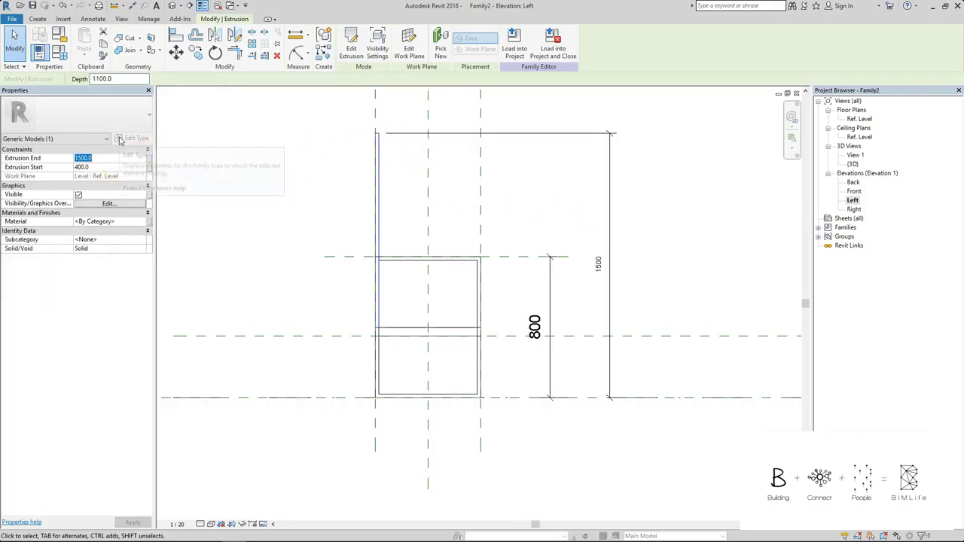
{"action": "type", "text": "1200"}
{"action": "key", "text": "Return"}
{"action": "left_click", "coordinate": [662, 171]}
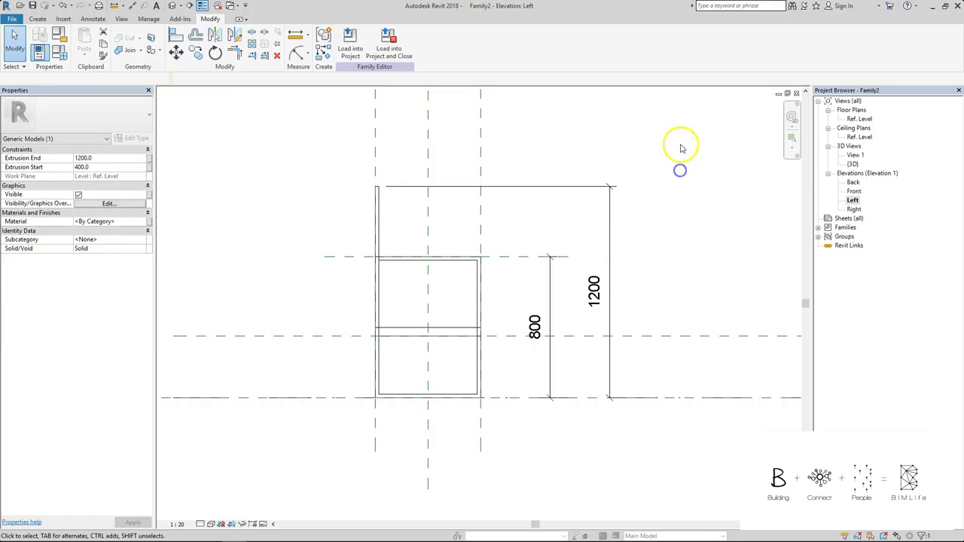
{"action": "left_click", "coordinate": [589, 254]}
{"action": "key", "text": "Delete"}
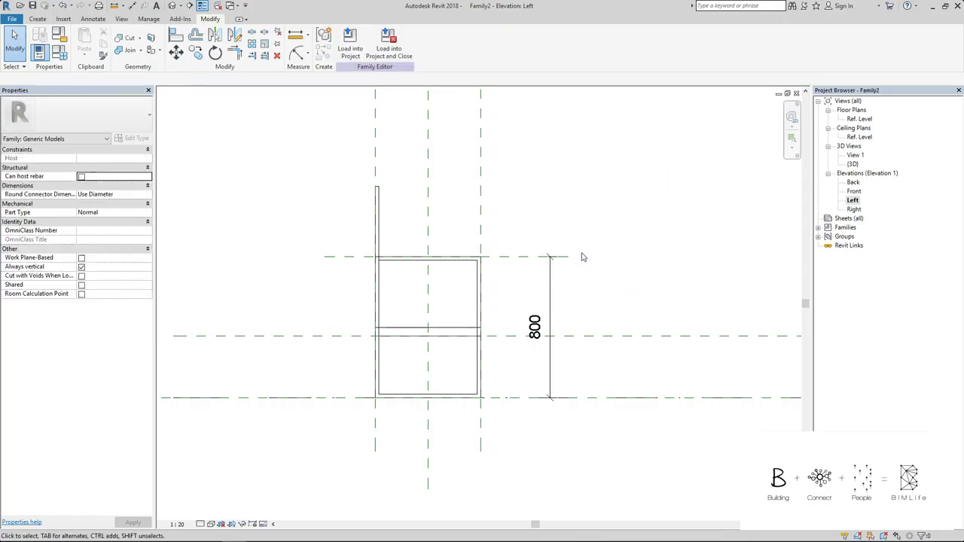
{"action": "key", "text": "ctrl+z"}
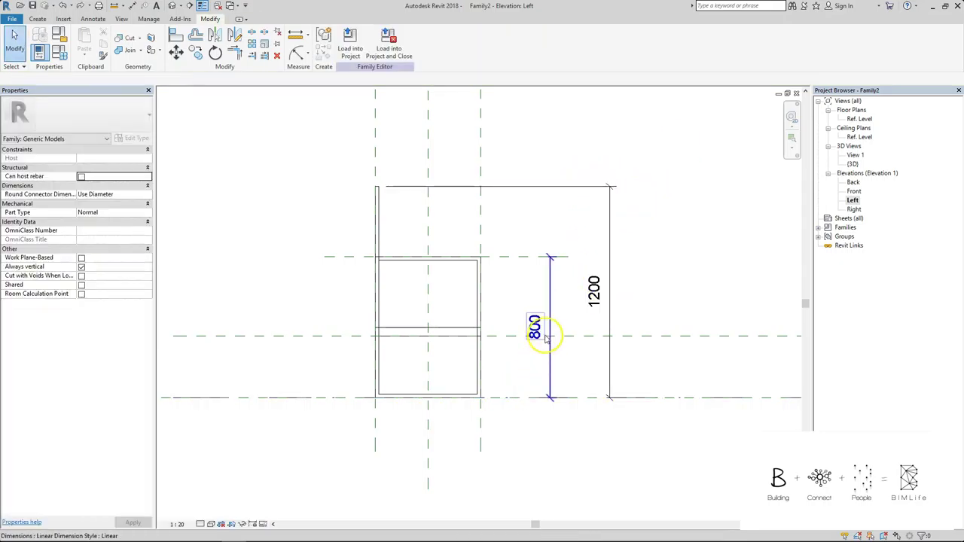
- Dimension the seat reference plane's height above the base level and shift the 800 dimension slightly outward
{"action": "key", "text": "d"}
{"action": "key", "text": "i"}
{"action": "left_click", "coordinate": [518, 337]}
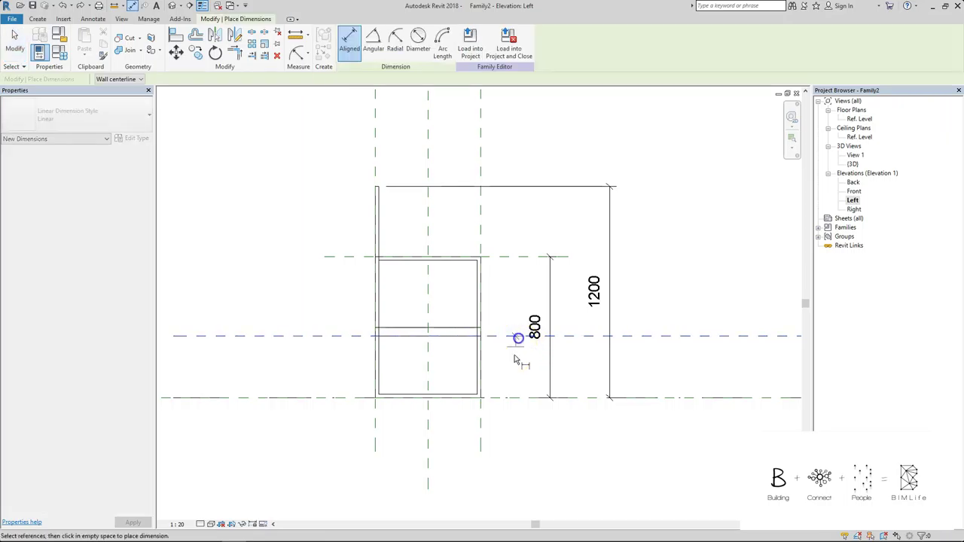
{"action": "left_click", "coordinate": [508, 397]}
{"action": "left_click", "coordinate": [517, 363]}
{"action": "key", "text": "Escape"}
{"action": "key", "text": "Escape"}
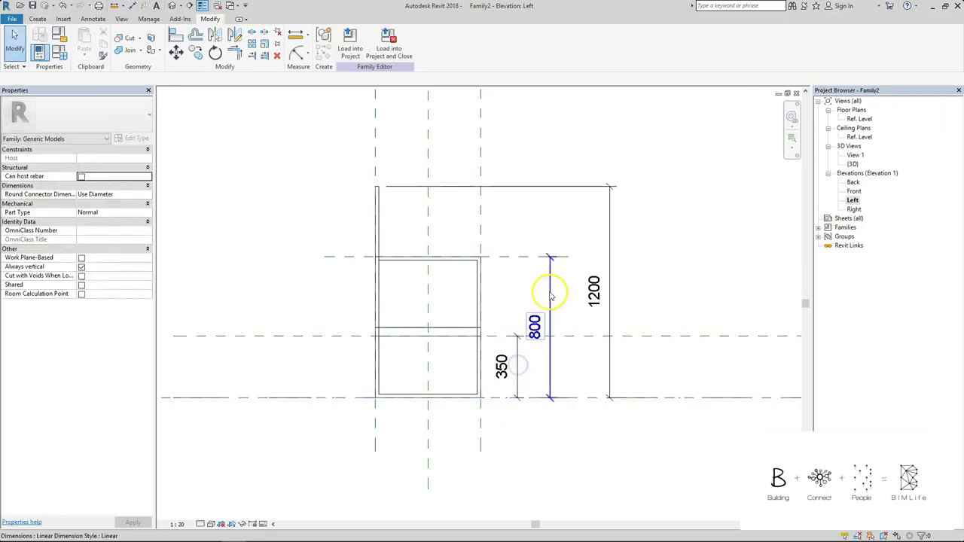
{"action": "left_click", "coordinate": [562, 295]}
{"action": "left_click", "coordinate": [625, 237]}
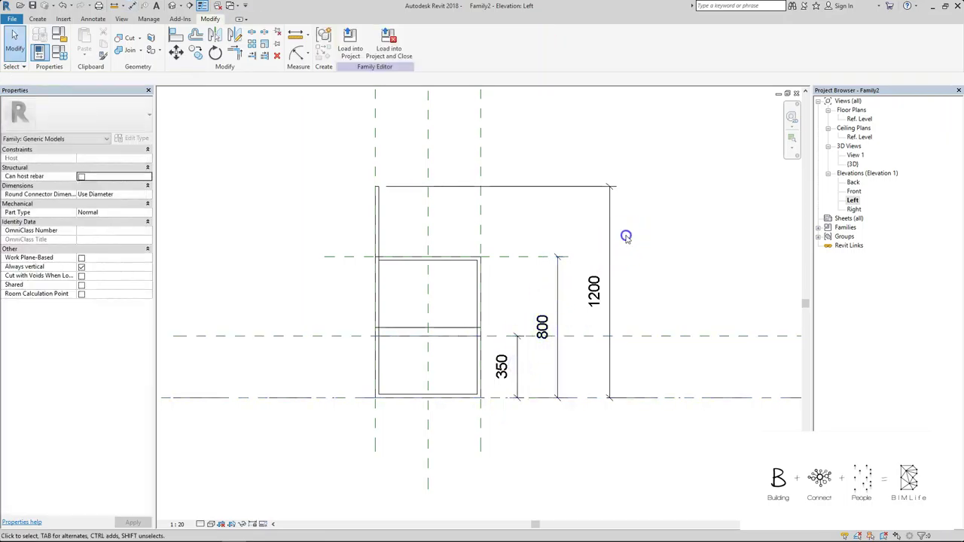
- Start a new extrusion in the Left elevation and sketch a line along the seat panel's top face between the outer reference planes
{"action": "left_click", "coordinate": [853, 201]}
{"action": "left_click", "coordinate": [37, 18]}
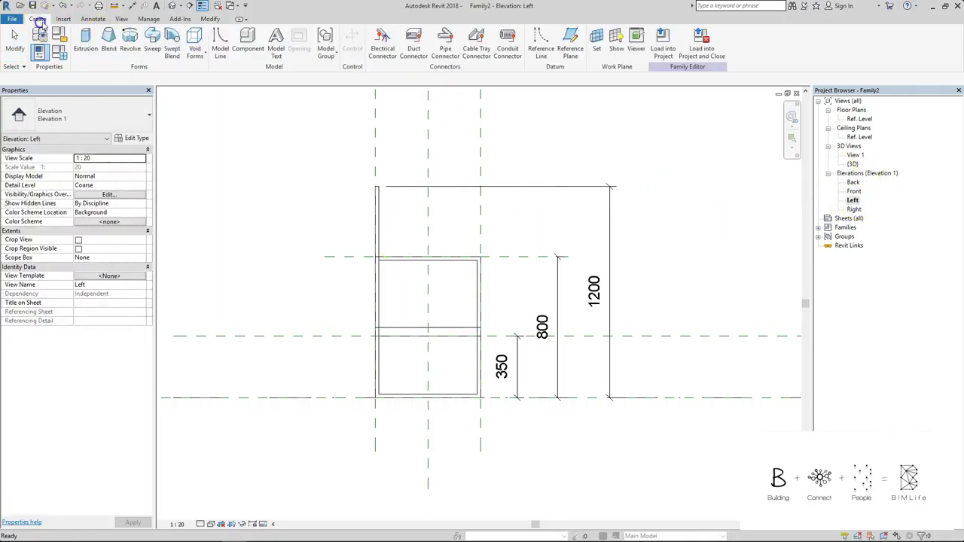
{"action": "left_click", "coordinate": [87, 52]}
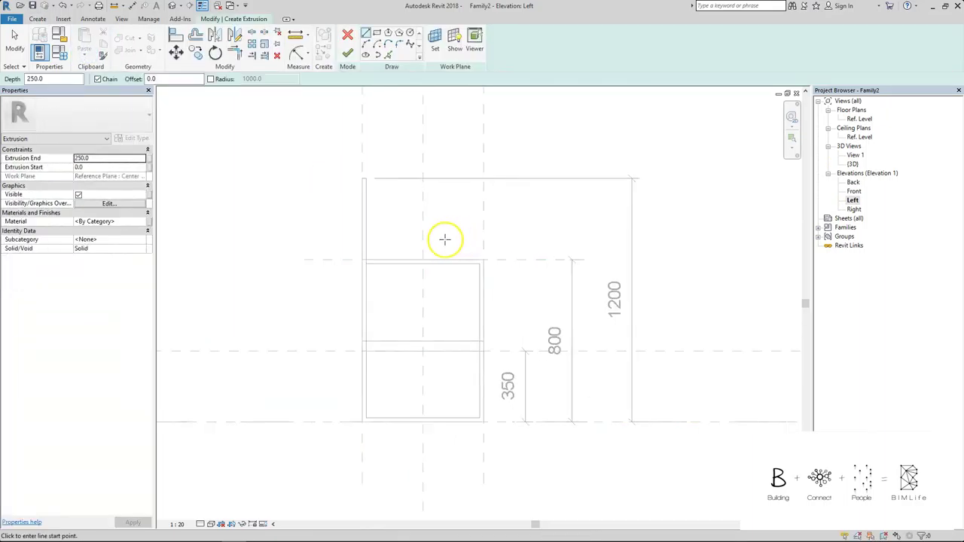
{"action": "scroll", "coordinate": [437, 245], "scroll_direction": "up", "scroll_amount": 1}
{"action": "scroll", "coordinate": [409, 294], "scroll_direction": "up", "scroll_amount": 1}
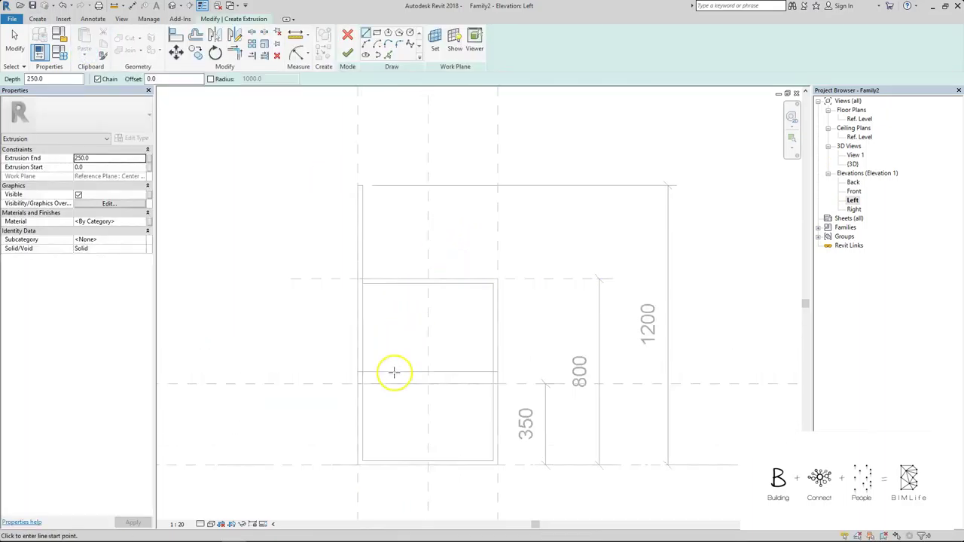
{"action": "key", "text": "p"}
{"action": "key", "text": "l"}
{"action": "left_click", "coordinate": [409, 357]}
- Sketch a small outward-bulging arc, about 30 mm high, rising from the seat line's front end at the front reference plane
{"action": "left_click", "coordinate": [367, 43]}
{"action": "scroll", "coordinate": [502, 355], "scroll_direction": "up", "scroll_amount": 2}
{"action": "left_click", "coordinate": [491, 411]}
{"action": "left_click", "coordinate": [490, 403]}
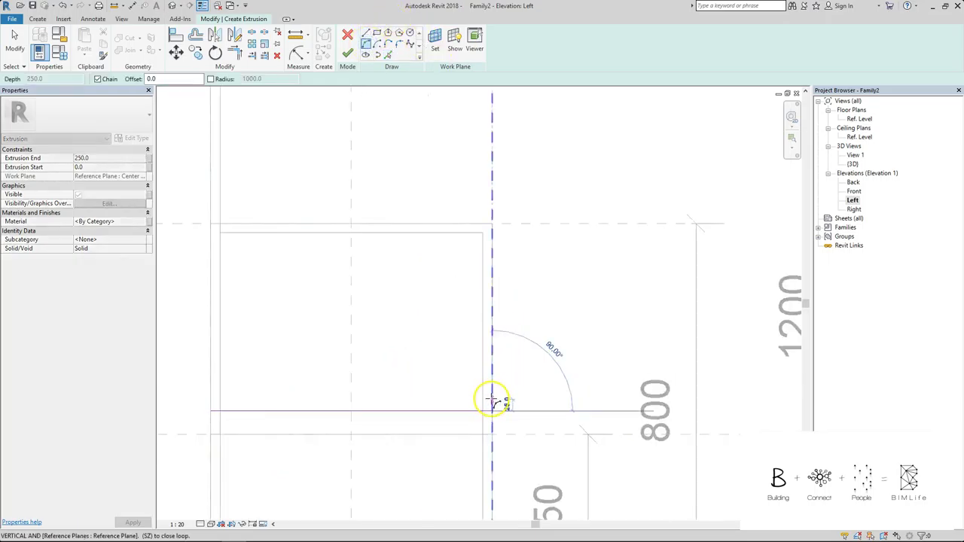
{"action": "scroll", "coordinate": [491, 402], "scroll_direction": "up", "scroll_amount": 2}
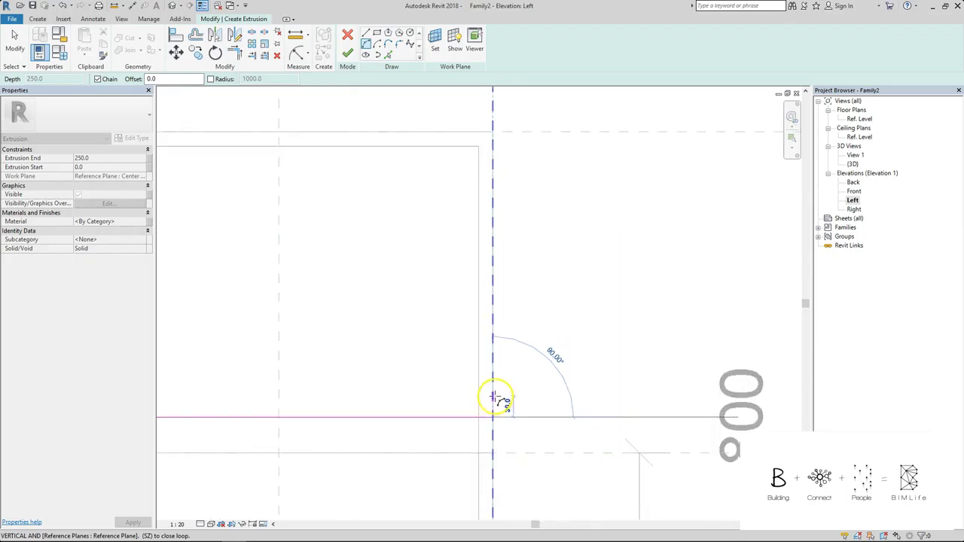
{"action": "left_click", "coordinate": [494, 396]}
{"action": "left_click", "coordinate": [498, 399]}
- Sketch a horizontal line from the arc's upper end back over the seat, stopping short of the back panel
{"action": "left_click", "coordinate": [368, 42]}
{"action": "left_click", "coordinate": [499, 403]}
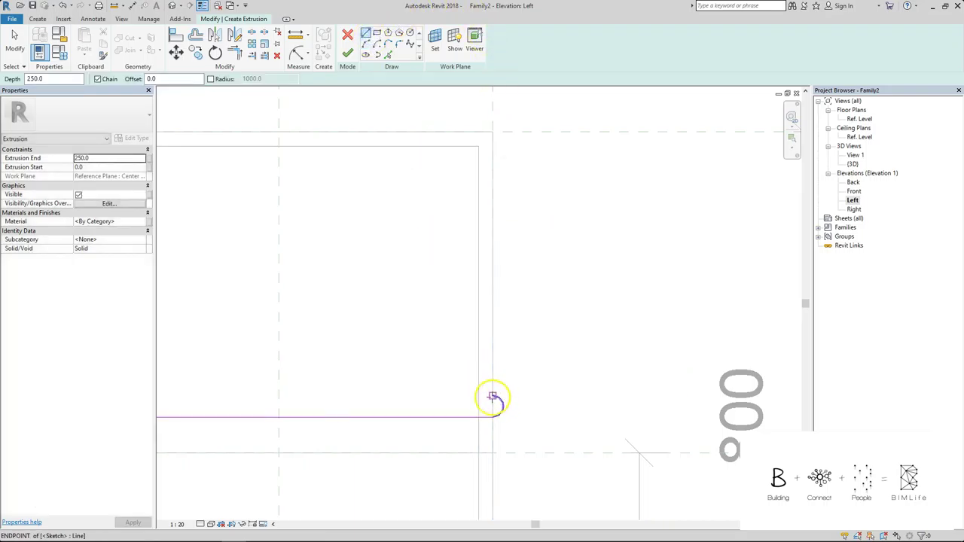
{"action": "left_click", "coordinate": [492, 397]}
{"action": "scroll", "coordinate": [491, 394], "scroll_direction": "down", "scroll_amount": 3}
{"action": "middle_click_drag", "start_coordinate": [367, 395], "coordinate": [476, 396]}
{"action": "scroll", "coordinate": [360, 395], "scroll_direction": "up", "scroll_amount": 1}
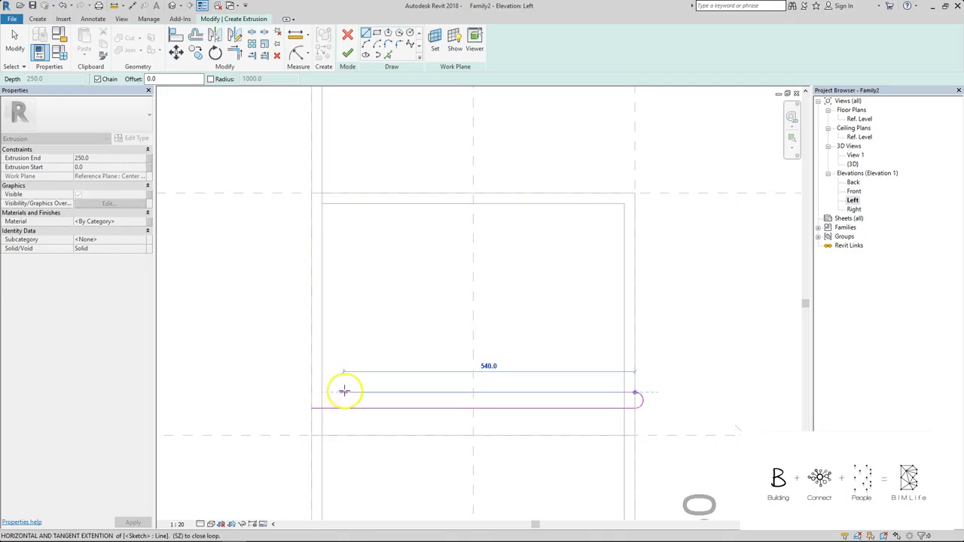
{"action": "left_click", "coordinate": [368, 388]}
{"action": "scroll", "coordinate": [368, 388], "scroll_direction": "down", "scroll_amount": 2}
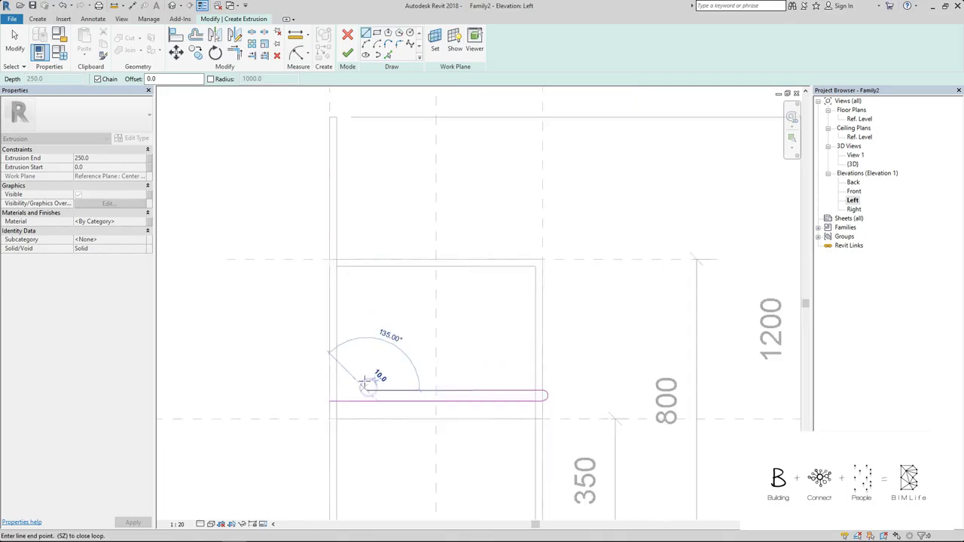
{"action": "key", "text": "Escape"}
{"action": "key", "text": "Escape"}
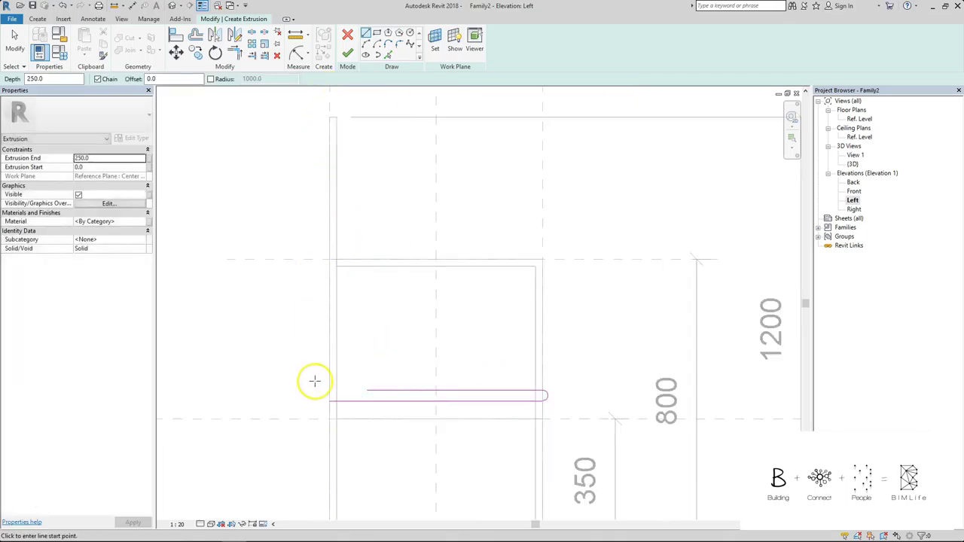
- Sketch a vertical line about 850 mm long from the seat line's rear end up along the back panel's outer face
{"action": "left_click", "coordinate": [331, 402]}
{"action": "left_click", "coordinate": [328, 99]}
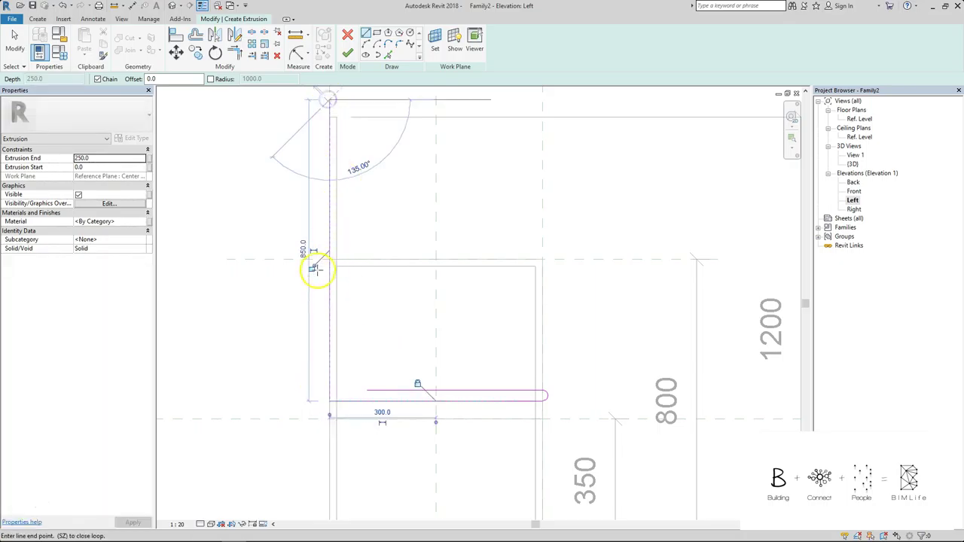
{"action": "key", "text": "Escape"}
{"action": "key", "text": "Escape"}
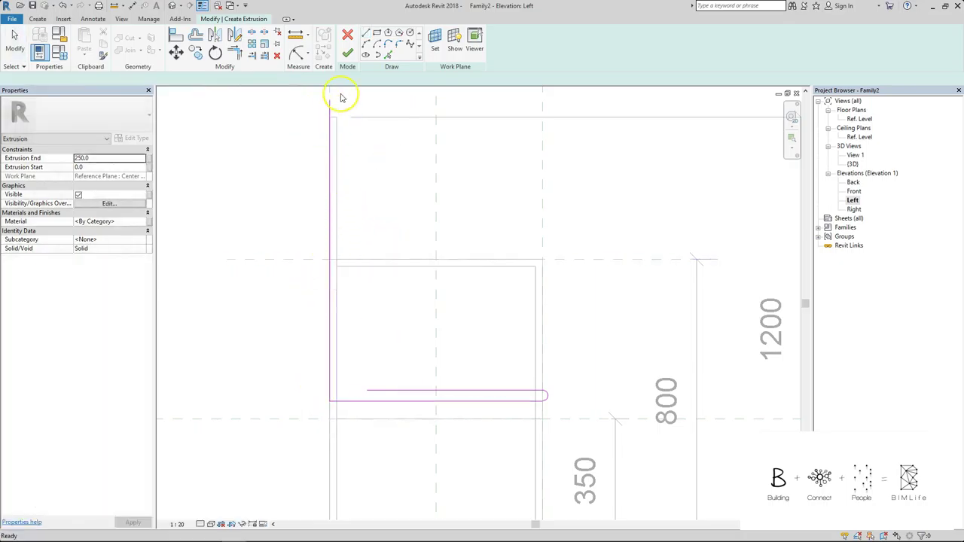
{"action": "left_click", "coordinate": [330, 93]}
{"action": "left_click", "coordinate": [330, 131]}
{"action": "left_click", "coordinate": [346, 318]}
{"action": "left_click", "coordinate": [366, 34]}
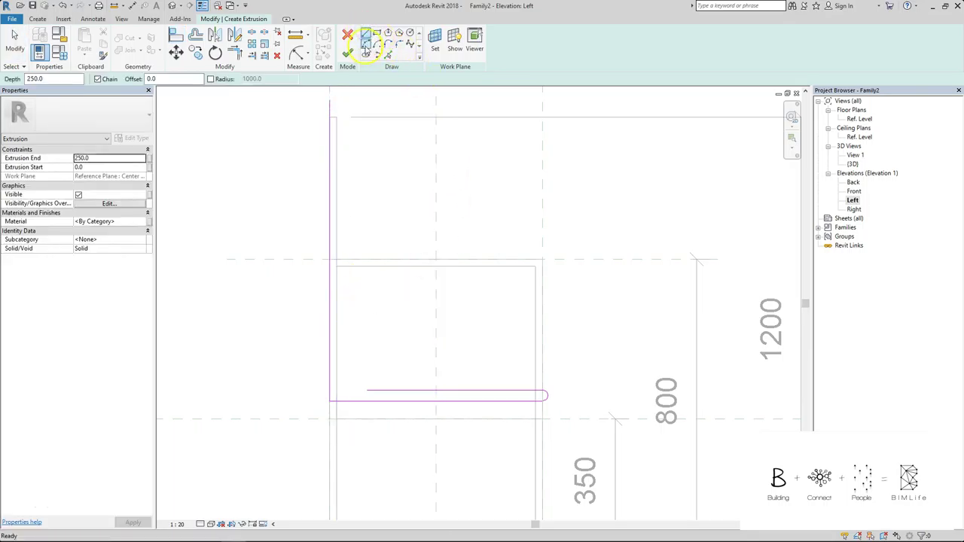
{"action": "left_click", "coordinate": [368, 45]}
{"action": "scroll", "coordinate": [309, 158], "scroll_direction": "up", "scroll_amount": 2}
{"action": "middle_click_drag", "start_coordinate": [310, 160], "coordinate": [318, 262]}
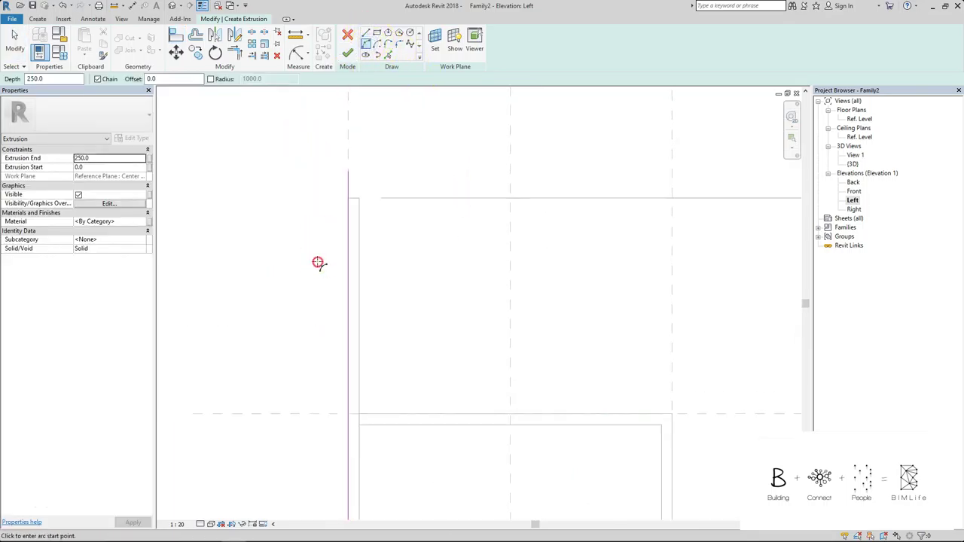
{"action": "left_click", "coordinate": [348, 172]}
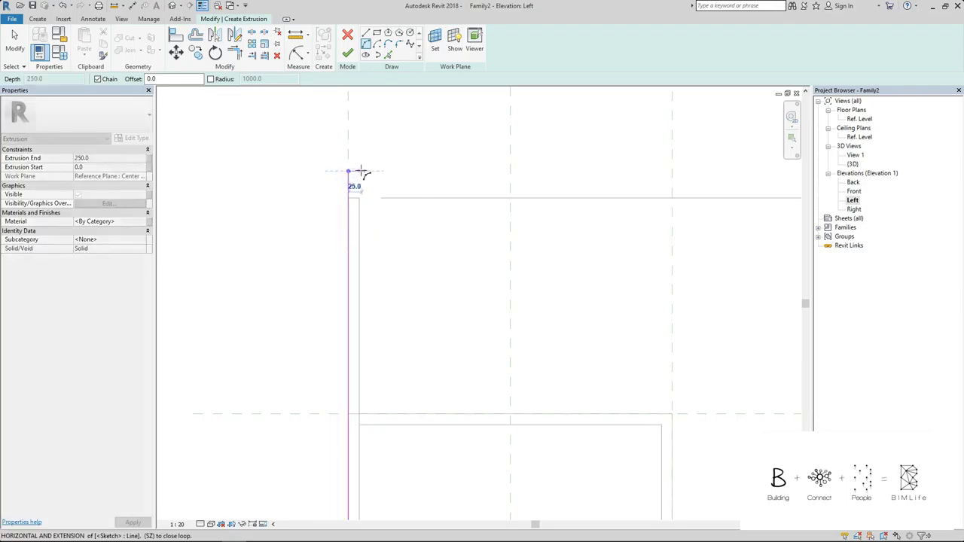
{"action": "key", "text": "Escape"}
{"action": "key", "text": "Escape"}
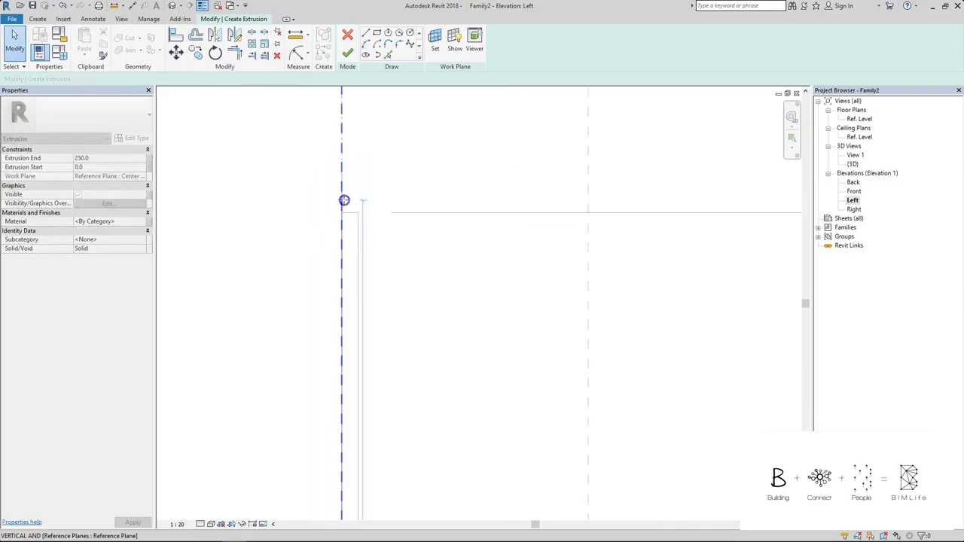
{"action": "scroll", "coordinate": [361, 171], "scroll_direction": "up", "scroll_amount": 2}
{"action": "key", "text": "l"}
{"action": "key", "text": "i"}
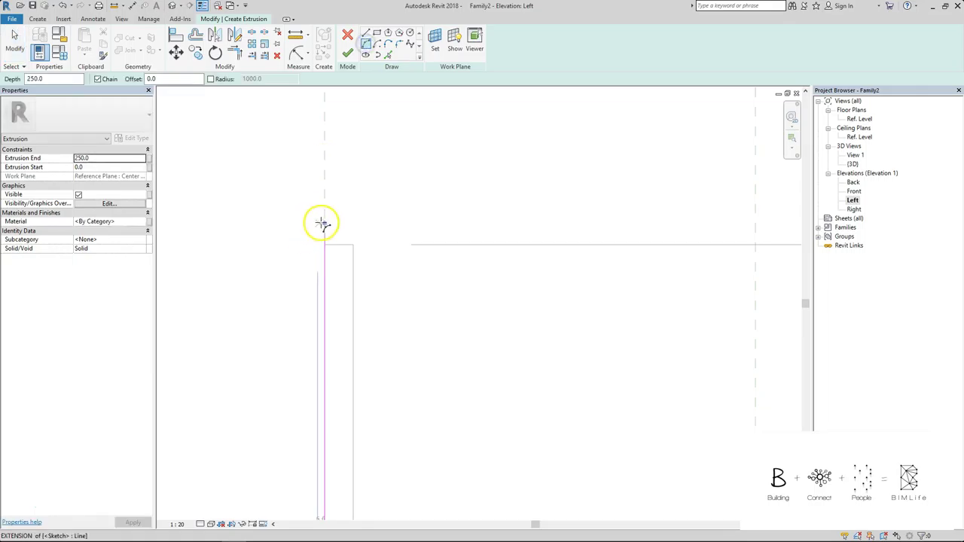
{"action": "left_click", "coordinate": [351, 223]}
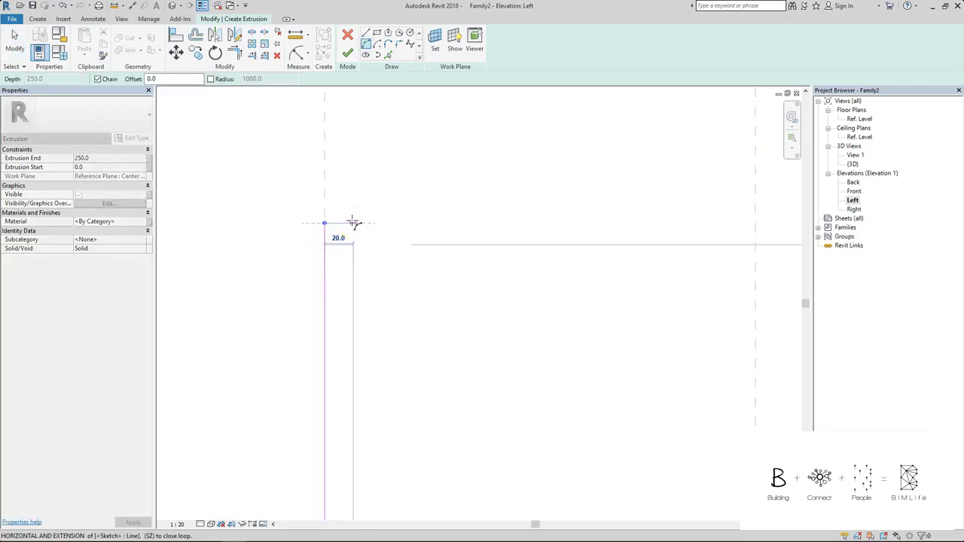
{"action": "scroll", "coordinate": [351, 222], "scroll_direction": "down", "scroll_amount": 3}
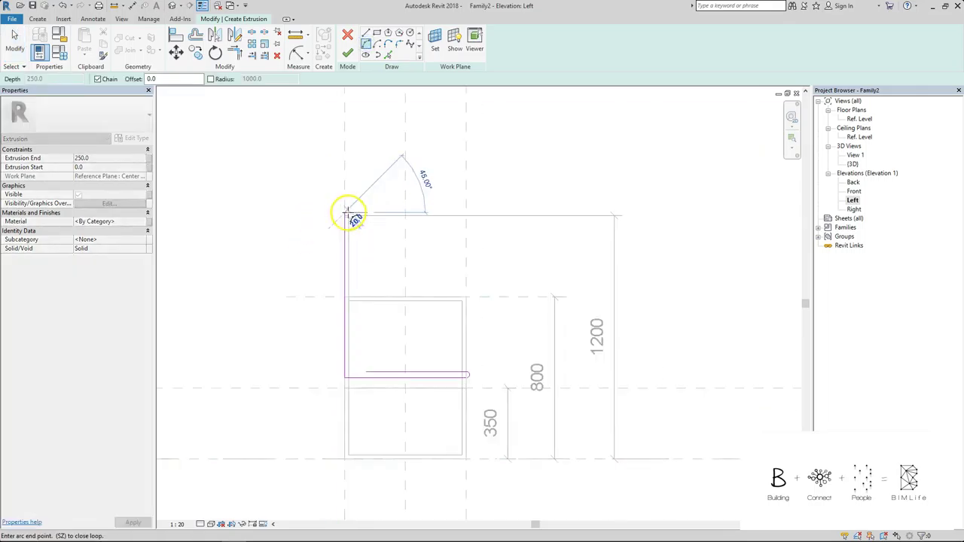
{"action": "key", "text": "Escape"}
{"action": "key", "text": "Escape"}
- Align the cushion profile's vertical sketch line with the inner face of the back panel
{"action": "left_click", "coordinate": [342, 227]}
{"action": "key", "text": "a"}
{"action": "key", "text": "l"}
{"action": "left_click", "coordinate": [349, 220]}
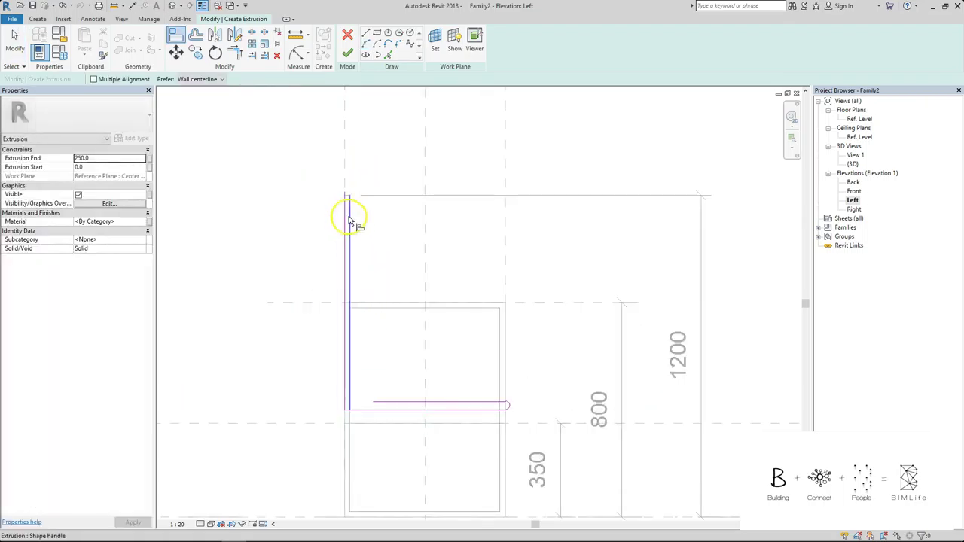
{"action": "left_click", "coordinate": [363, 317]}
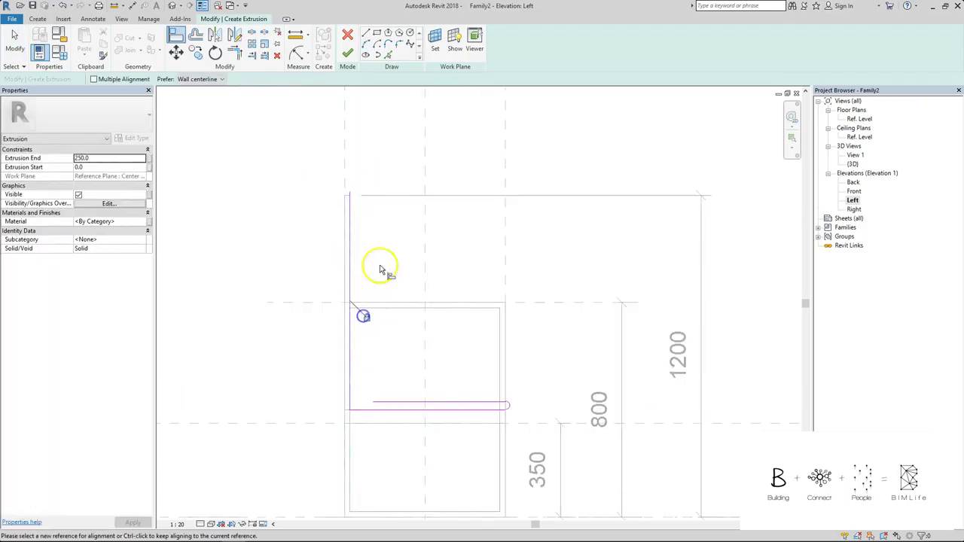
- Sketch a small upward-bulging arc from the upper end of the vertical line to round off the cushion's top
{"action": "left_click", "coordinate": [399, 58]}
{"action": "scroll", "coordinate": [354, 206], "scroll_direction": "up", "scroll_amount": 3}
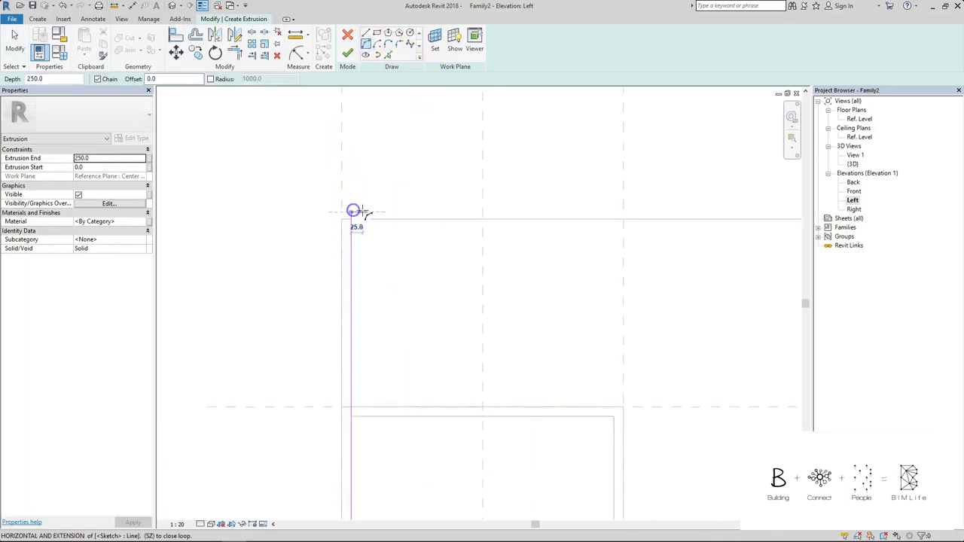
{"action": "left_click", "coordinate": [357, 212]}
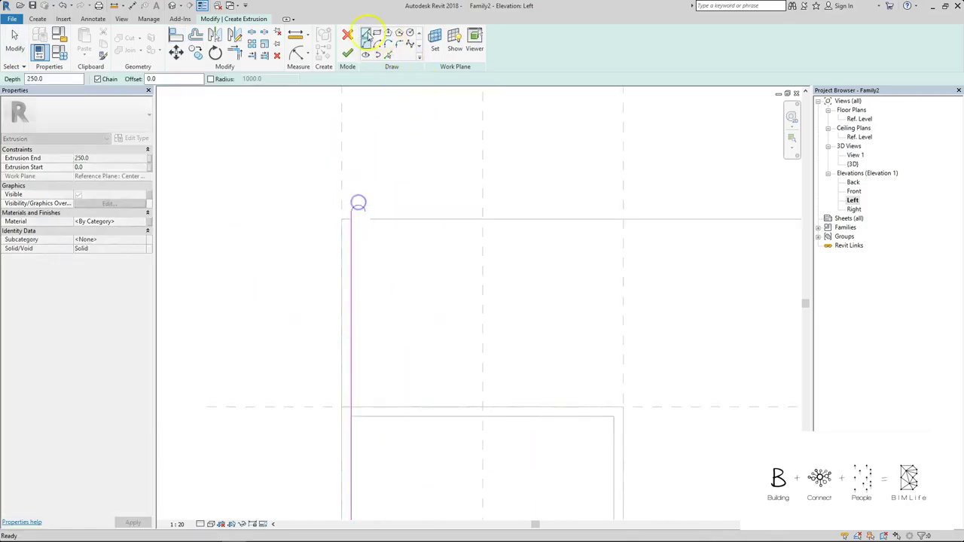
{"action": "left_click", "coordinate": [357, 203]}
- Sketch a vertical line down from the top arc's free end, stopping a little above the upper seat line
{"action": "left_click", "coordinate": [367, 34]}
{"action": "left_click", "coordinate": [364, 211]}
{"action": "left_click", "coordinate": [364, 209]}
{"action": "scroll", "coordinate": [366, 377], "scroll_direction": "down", "scroll_amount": 2}
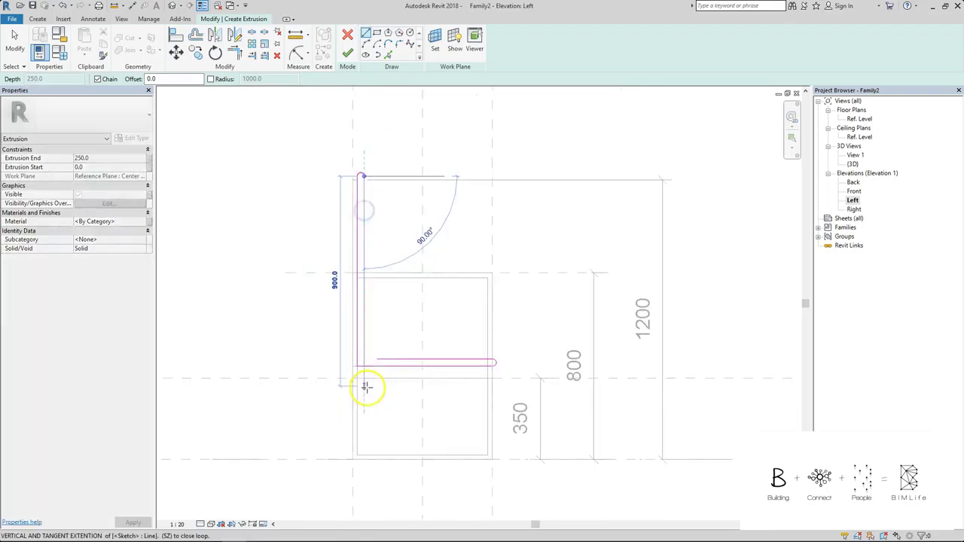
{"action": "scroll", "coordinate": [379, 316], "scroll_direction": "up", "scroll_amount": 1}
{"action": "left_click", "coordinate": [365, 328]}
- Try to round the inner corner with a small arc between the back and seat lines and enlarge it
{"action": "left_click", "coordinate": [365, 43]}
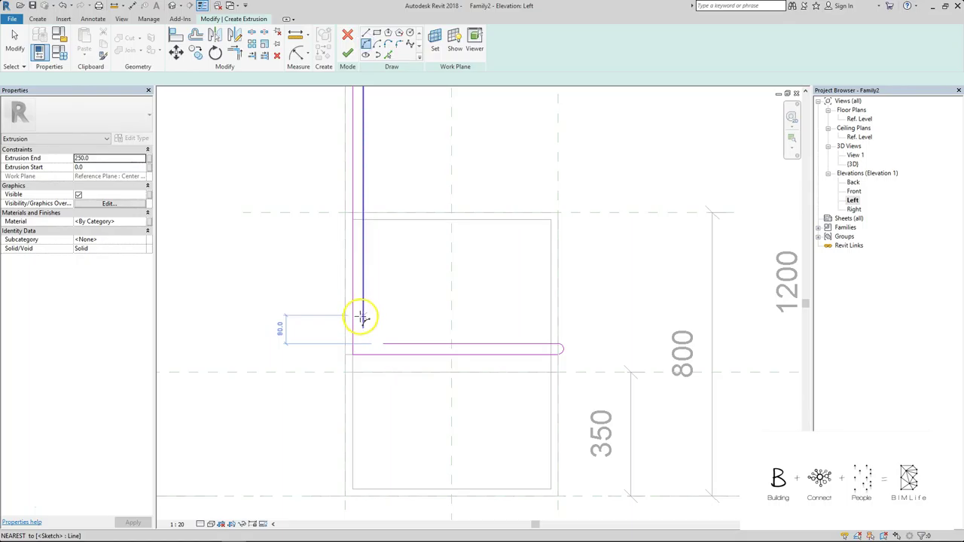
{"action": "left_click", "coordinate": [385, 344]}
{"action": "key", "text": "Escape"}
{"action": "key", "text": "Escape"}
{"action": "scroll", "coordinate": [482, 275], "scroll_direction": "down", "scroll_amount": 2}
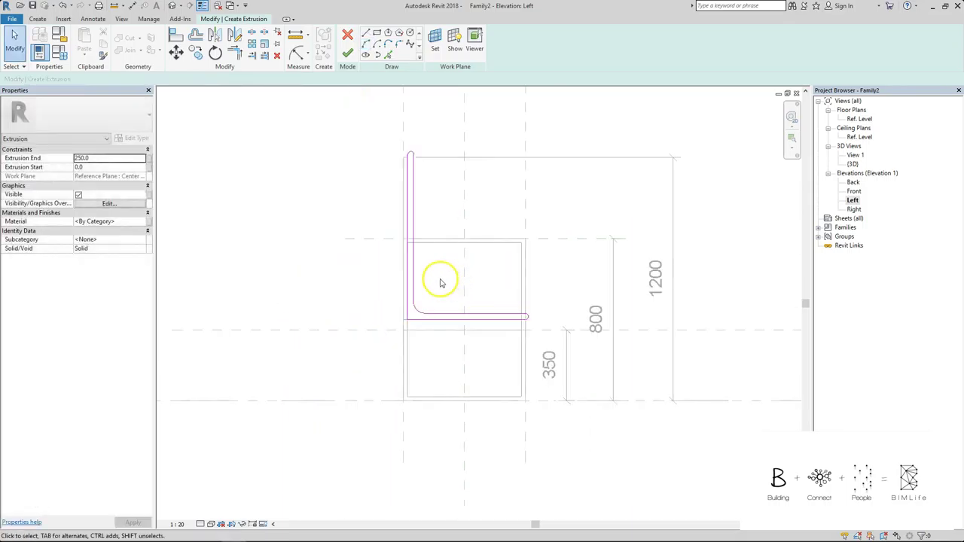
{"action": "scroll", "coordinate": [444, 275], "scroll_direction": "up", "scroll_amount": 1}
{"action": "left_click", "coordinate": [415, 320]}
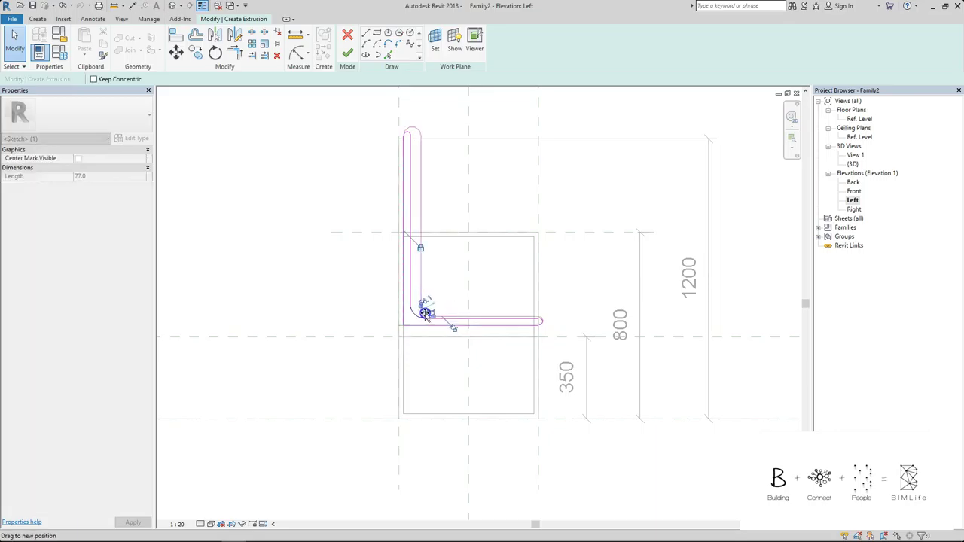
{"action": "left_click", "coordinate": [480, 188]}
{"action": "scroll", "coordinate": [435, 299], "scroll_direction": "up", "scroll_amount": 2}
- Shorten the upper seat line and the inner back line at the inner corner, keeping both straight
{"action": "left_click", "coordinate": [394, 344]}
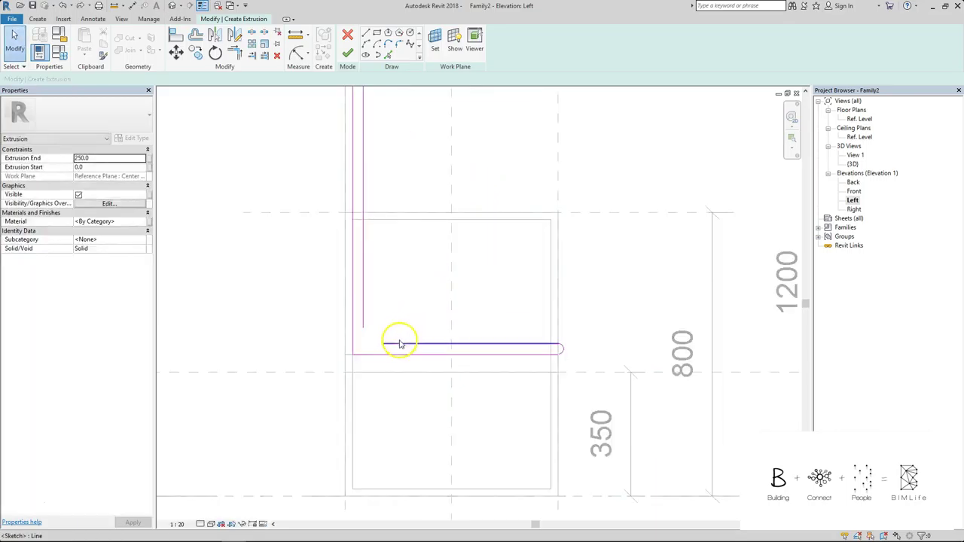
{"action": "left_click_drag", "start_coordinate": [394, 344], "coordinate": [404, 339]}
{"action": "left_click", "coordinate": [403, 319]}
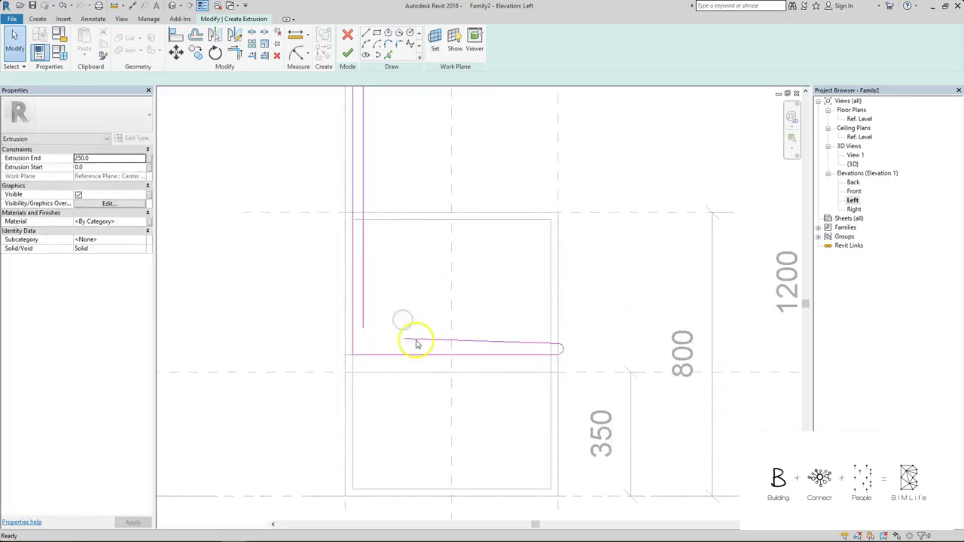
{"action": "key", "text": "ctrl+z"}
{"action": "left_click", "coordinate": [406, 344]}
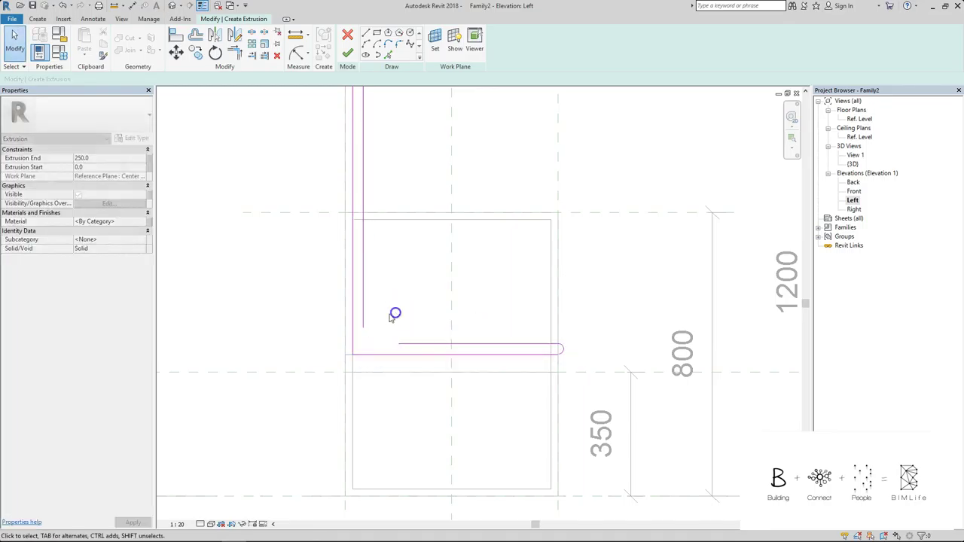
{"action": "left_click", "coordinate": [363, 309]}
{"action": "left_click_drag", "start_coordinate": [364, 315], "coordinate": [362, 307]}
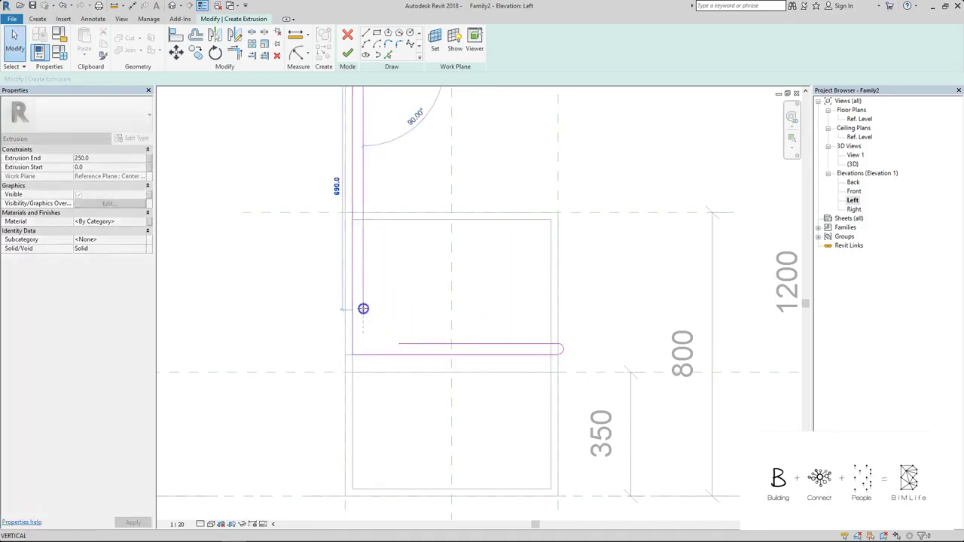
- Sketch an arc joining the shortened back and seat line ends to form the cushion's rounded inner corner
{"action": "key", "text": "l"}
{"action": "key", "text": "i"}
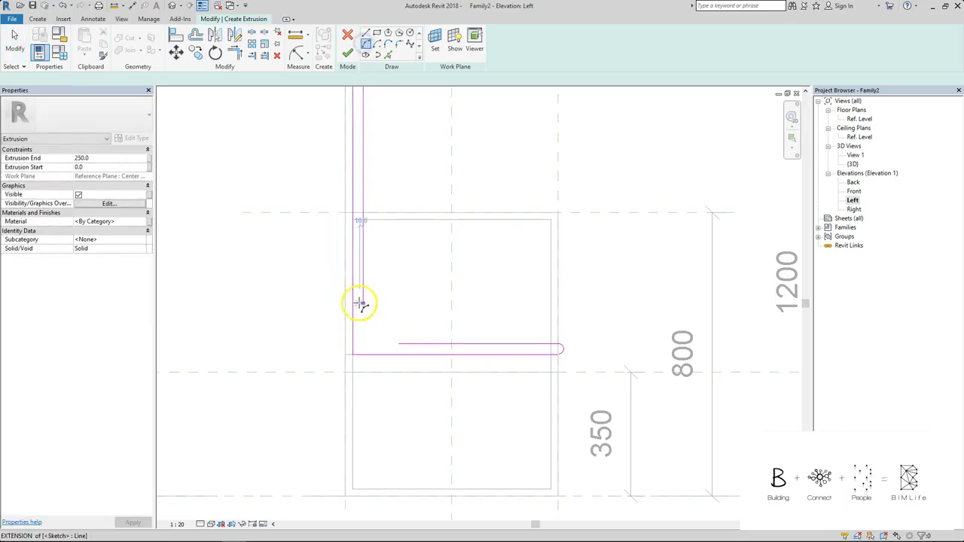
{"action": "left_click", "coordinate": [363, 302]}
{"action": "left_click", "coordinate": [398, 344]}
{"action": "left_click", "coordinate": [383, 336]}
{"action": "key", "text": "Escape"}
{"action": "key", "text": "Escape"}
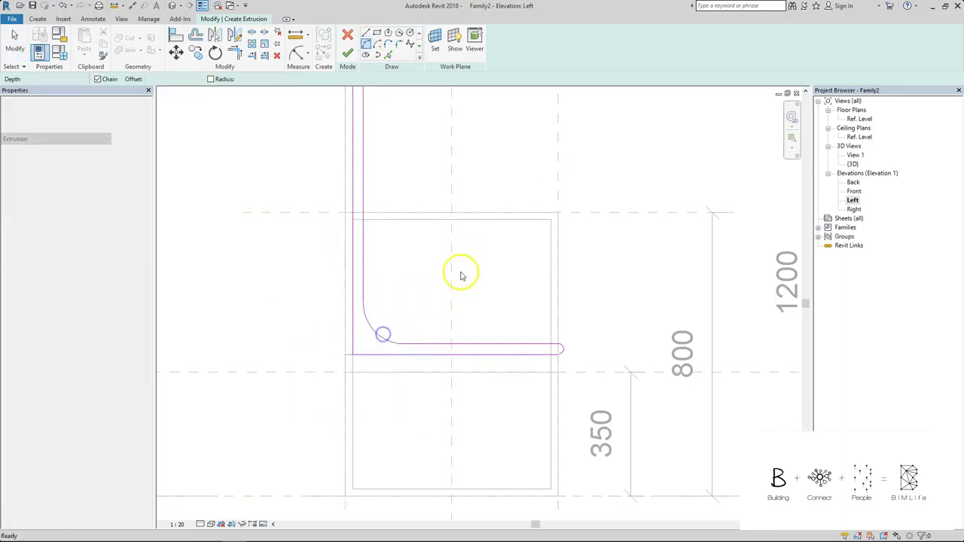
- Finish the cushion extrusion's sketch and open the Ref. Level floor plan
{"action": "scroll", "coordinate": [465, 275], "scroll_direction": "down", "scroll_amount": 2}
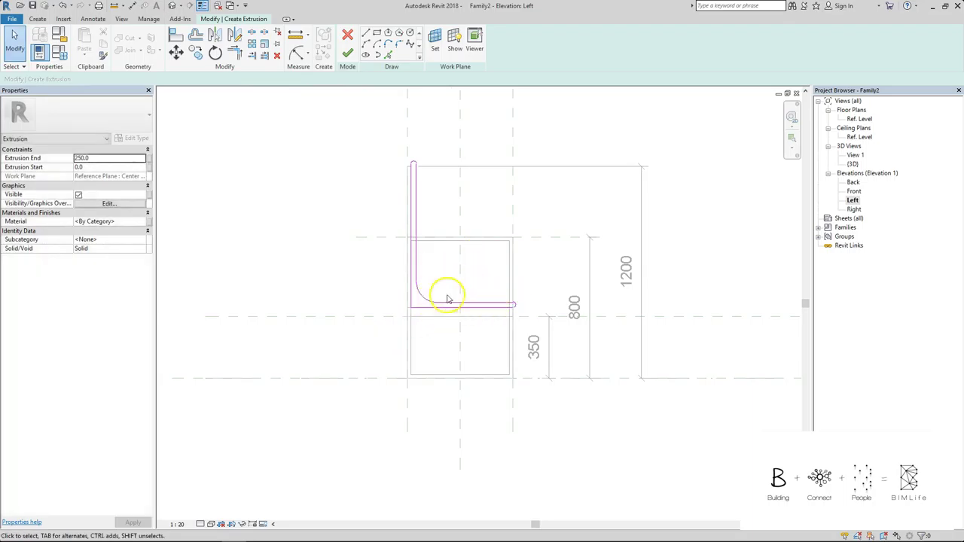
{"action": "scroll", "coordinate": [444, 251], "scroll_direction": "up", "scroll_amount": 1}
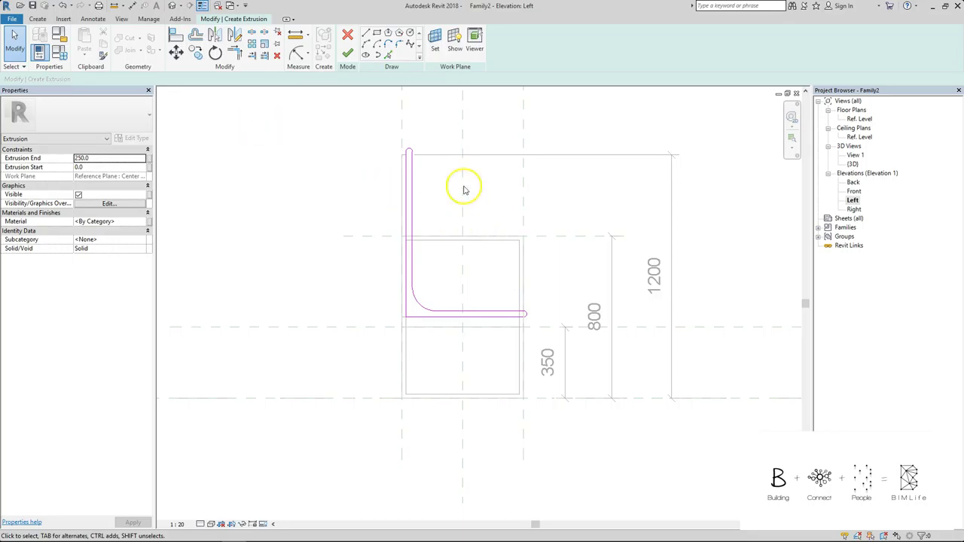
{"action": "left_click", "coordinate": [350, 53]}
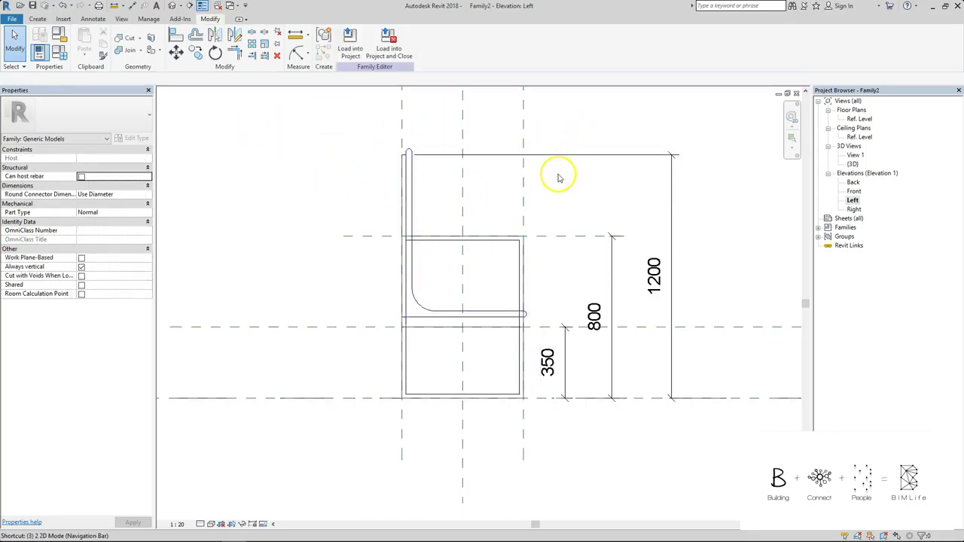
{"action": "key", "text": "ctrl+Tab"}
{"action": "mouse_move", "coordinate": [544, 348]}
{"action": "middle_mouse_down", "text": "shift"}
{"action": "mouse_move", "coordinate": [568, 334]}
{"action": "mouse_move", "coordinate": [536, 337]}
{"action": "middle_mouse_up", "text": "shift"}
{"action": "double_click", "coordinate": [857, 118]}
{"action": "double_click", "coordinate": [857, 117]}
- Align the cushion's two side faces with the inner faces of the side frames
{"action": "key", "text": "a"}
{"action": "key", "text": "l"}
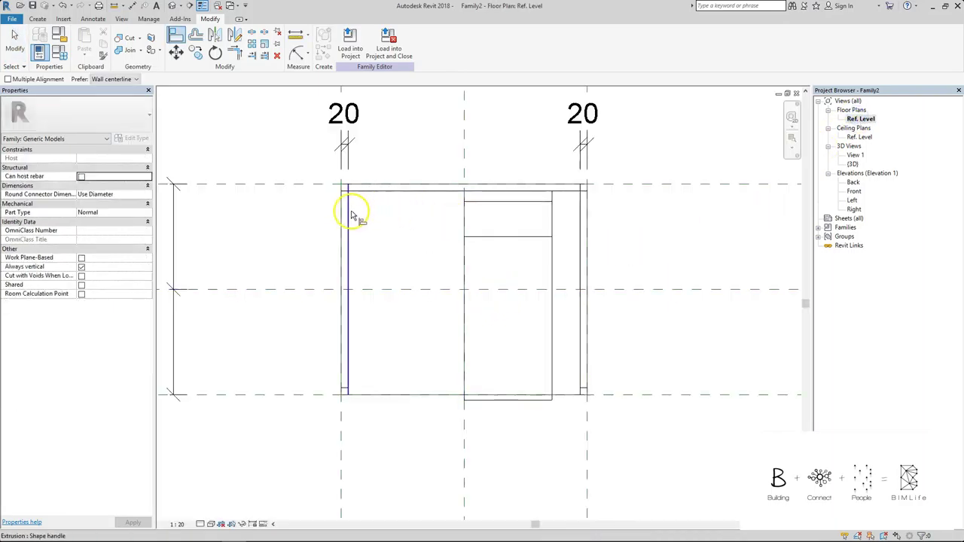
{"action": "left_click", "coordinate": [350, 217]}
{"action": "left_click", "coordinate": [463, 211]}
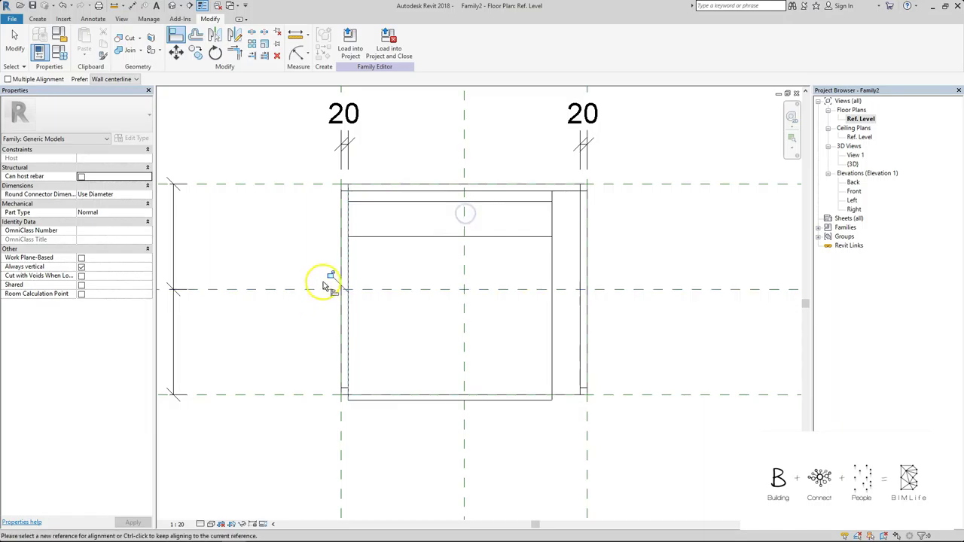
{"action": "left_click", "coordinate": [581, 212]}
{"action": "left_click", "coordinate": [554, 217]}
{"action": "left_click", "coordinate": [600, 311]}
{"action": "key", "text": "Escape"}
{"action": "key", "text": "Escape"}
{"action": "left_click", "coordinate": [661, 245]}
- In the 3D view, associate the material of both side frames, the seat panel and the back panel with a new type parameter FRAME_MATERIAL
{"action": "key", "text": "ctrl+Tab"}
{"action": "middle_click_drag", "start_coordinate": [546, 297], "coordinate": [544, 328], "text": "shift"}
{"action": "scroll", "coordinate": [606, 301], "scroll_direction": "down", "scroll_amount": 3}
{"action": "scroll", "coordinate": [644, 292], "scroll_direction": "up", "scroll_amount": 1}
{"action": "left_click", "coordinate": [530, 240]}
{"action": "left_click", "coordinate": [455, 281], "text": "ctrl"}
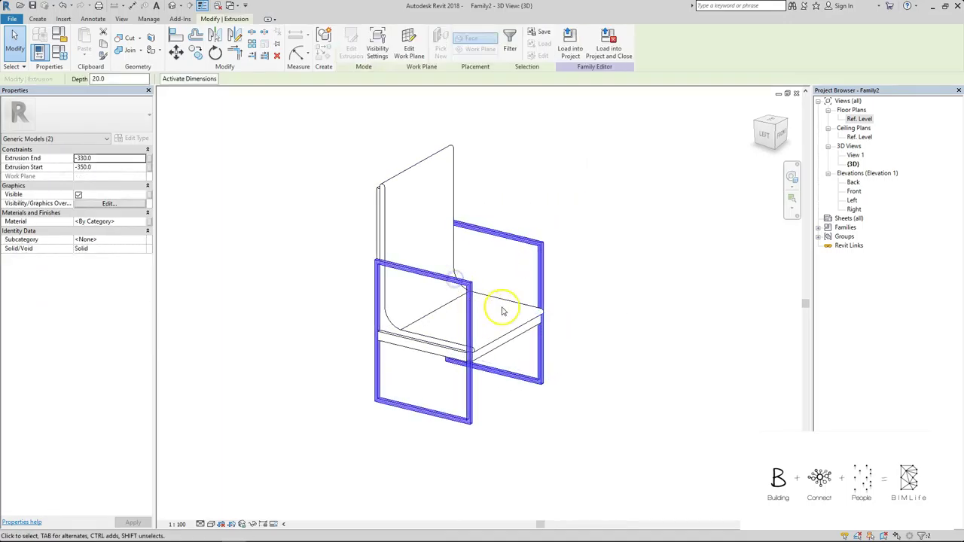
{"action": "left_click", "coordinate": [521, 334], "text": "ctrl"}
{"action": "left_click", "coordinate": [379, 236], "text": "ctrl"}
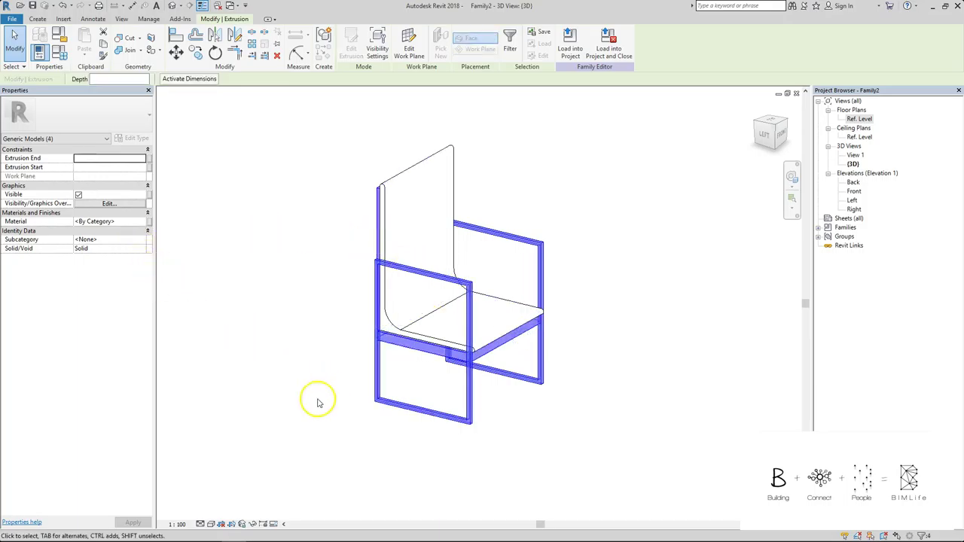
{"action": "left_click", "coordinate": [149, 222]}
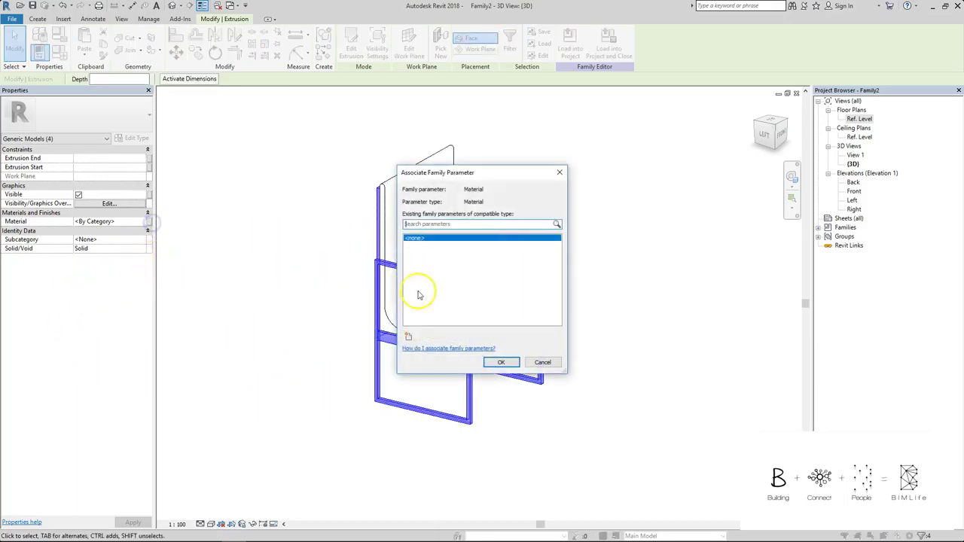
{"action": "left_click", "coordinate": [412, 336]}
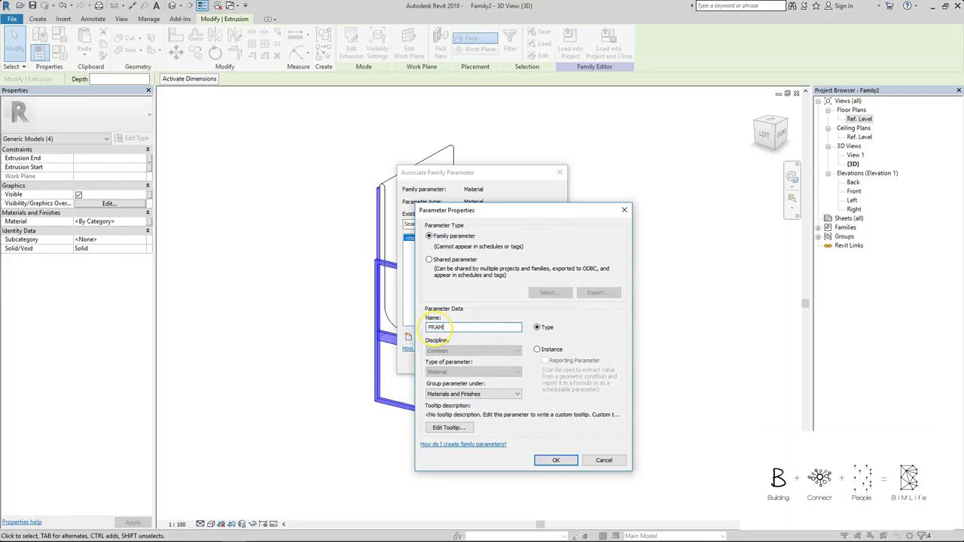
{"action": "type", "text": "AL"}
{"action": "key", "text": "Return"}
{"action": "key", "text": "Return"}
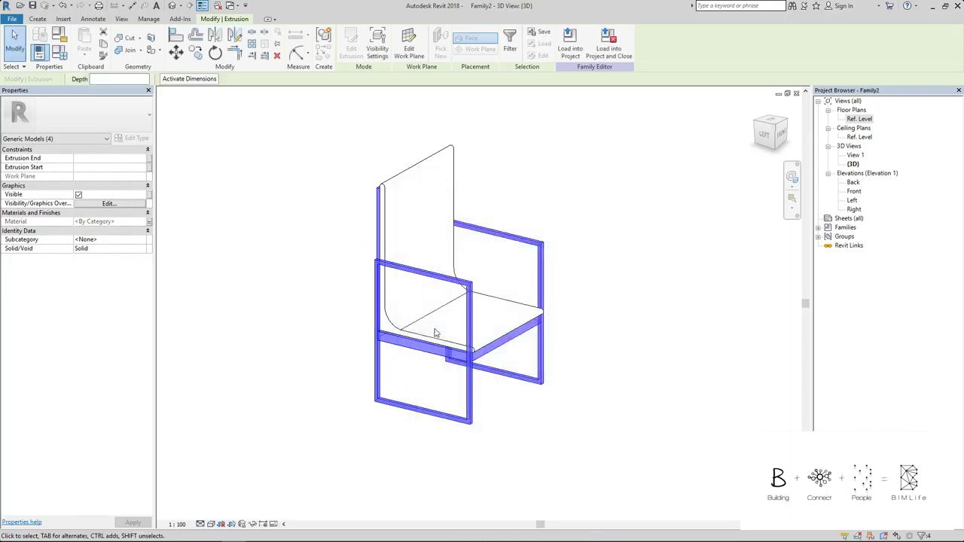
- Associate the L-shaped cushion's material with a new type parameter named SEAT MATERIAL
{"action": "left_click", "coordinate": [406, 168]}
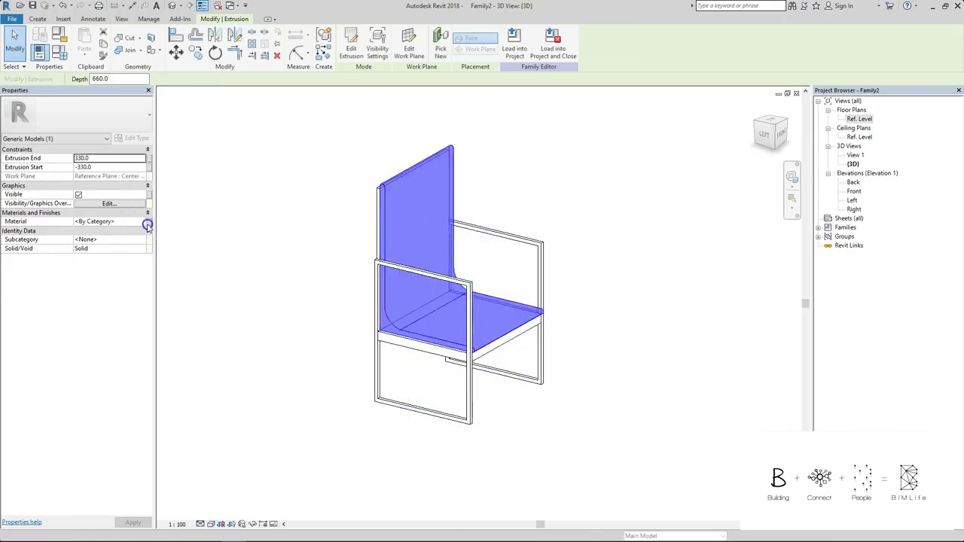
{"action": "left_click", "coordinate": [149, 215]}
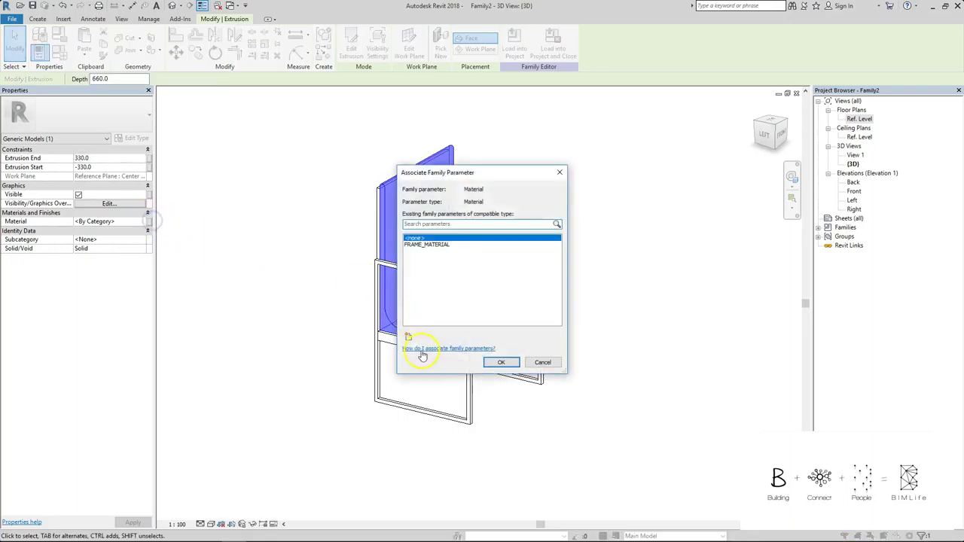
{"action": "left_click", "coordinate": [408, 337]}
{"action": "type", "text": "SEAT MATERIAL"}
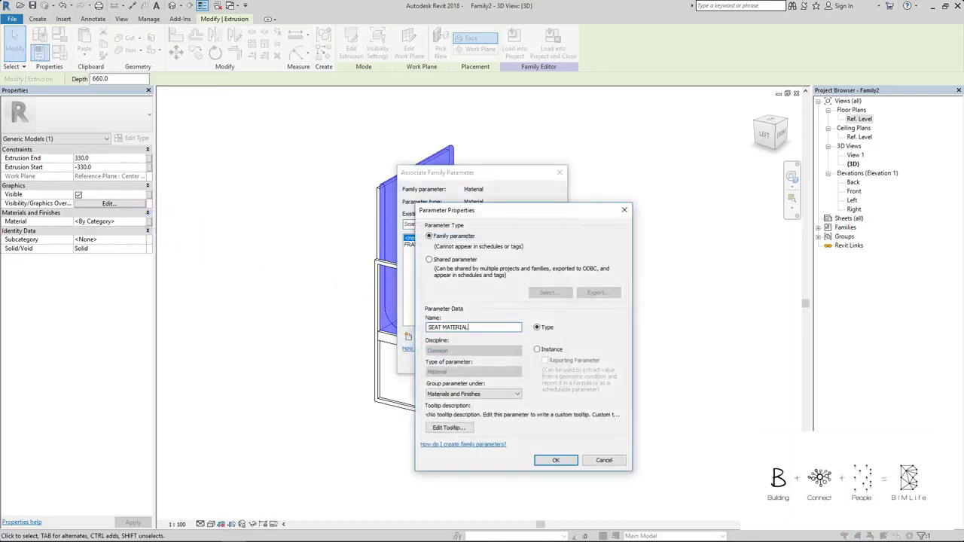
{"action": "key", "text": "Return"}
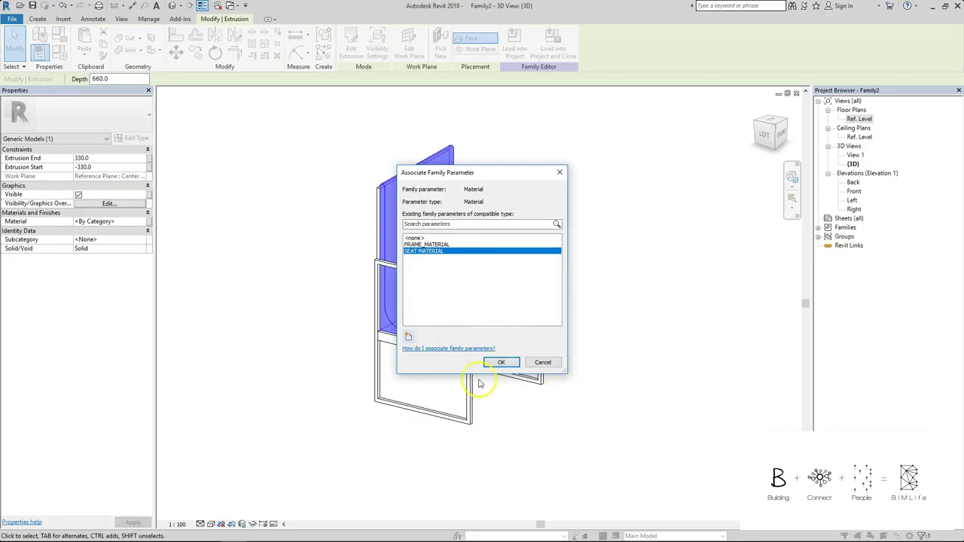
{"action": "left_click", "coordinate": [500, 362]}
{"action": "left_click", "coordinate": [667, 241]}
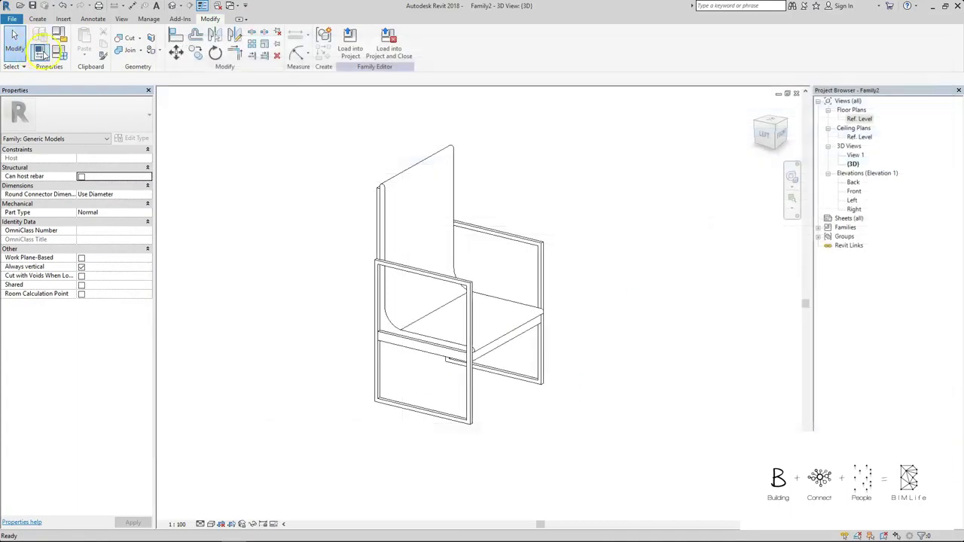
- Change the family category from Generic Models to Furniture
{"action": "left_click", "coordinate": [41, 53]}
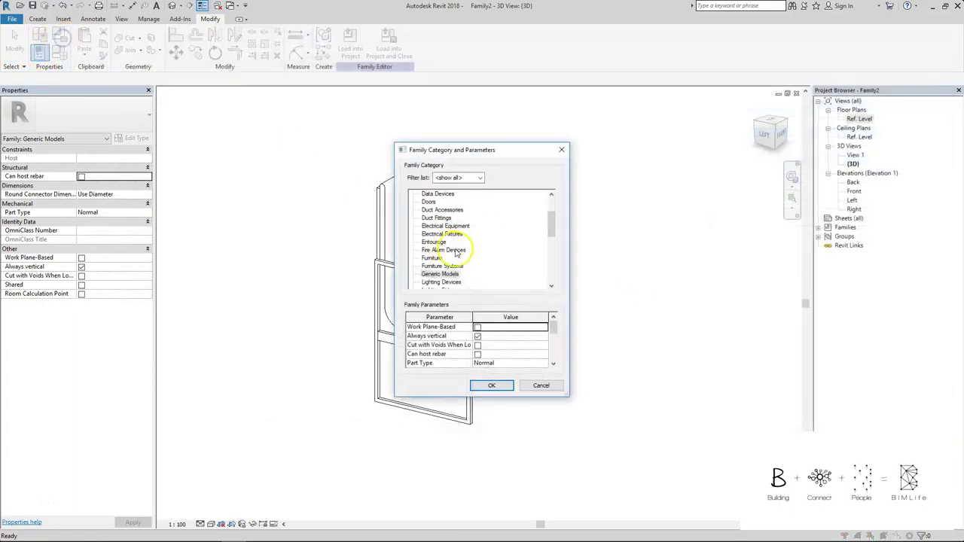
{"action": "left_click", "coordinate": [435, 259]}
{"action": "left_click", "coordinate": [491, 385]}
- Create a new family type named 1
{"action": "left_click", "coordinate": [60, 51]}
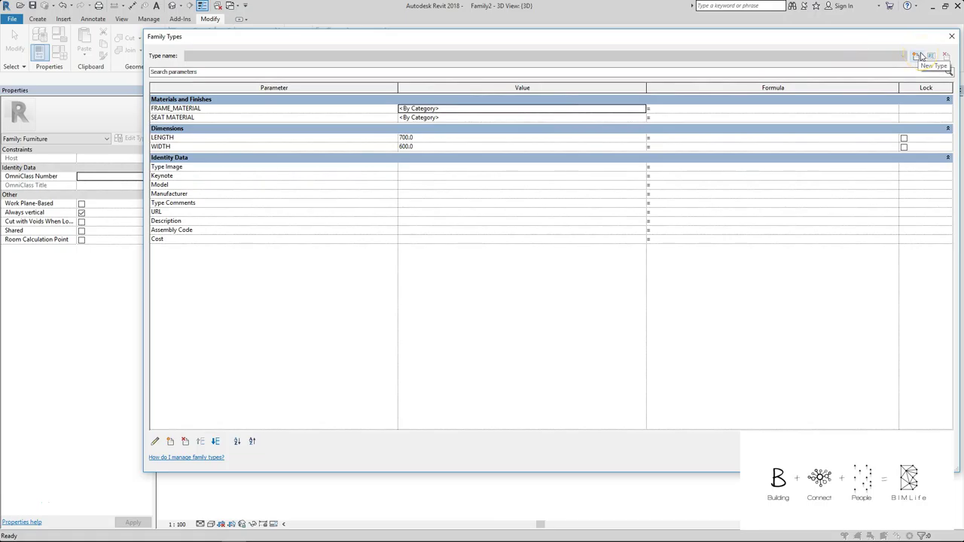
{"action": "left_click", "coordinate": [922, 57]}
{"action": "type", "text": "1"}
{"action": "left_click", "coordinate": [598, 248]}
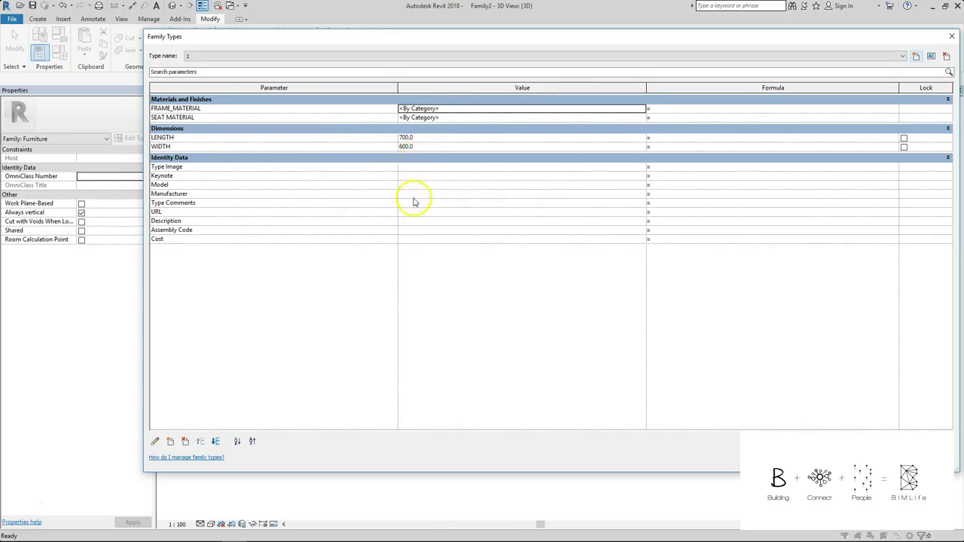
- Set type 1's Description to IKEA CHAIR, enter a Model code starting with CHR-, and accept the family type settings
{"action": "left_click", "coordinate": [414, 221]}
{"action": "type", "text": "IKEA CHA"}
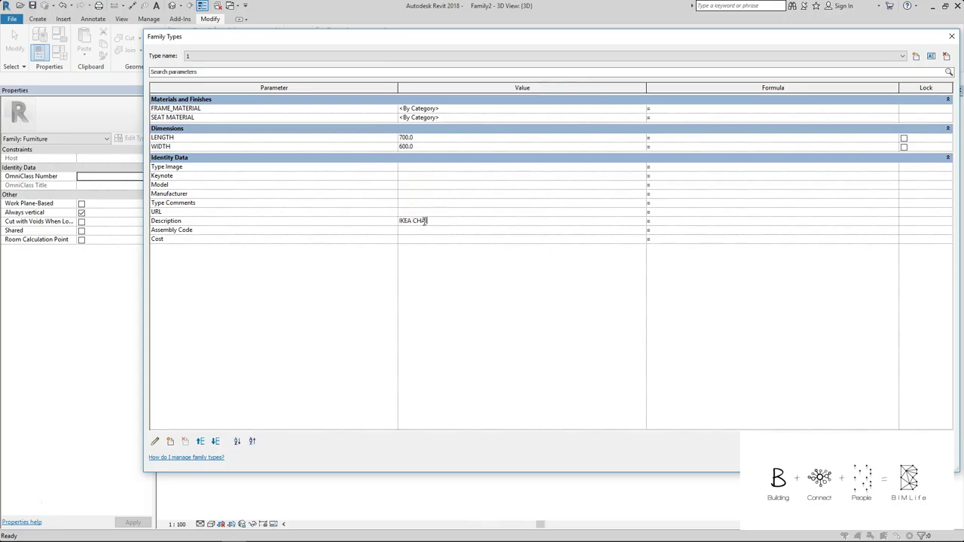
{"action": "type", "text": "IR"}
{"action": "key", "text": "Tab"}
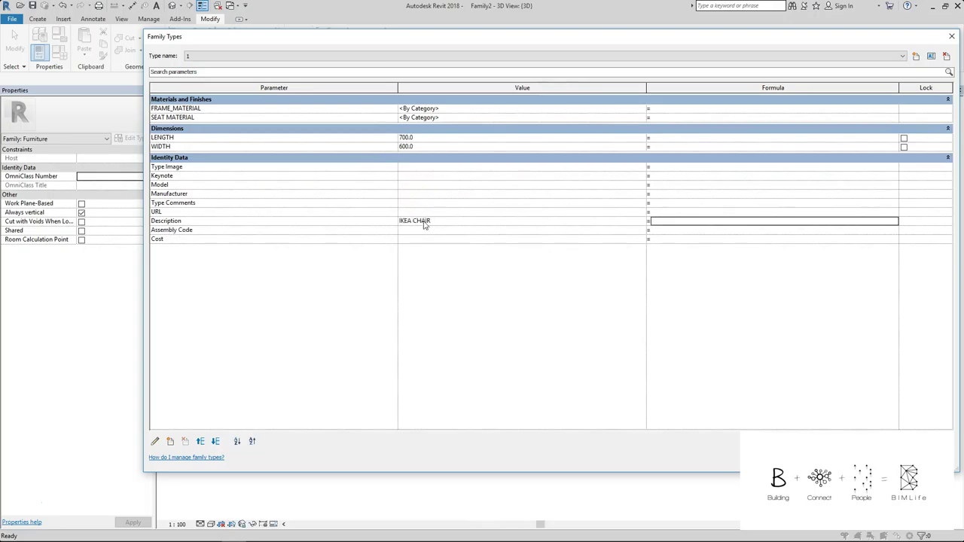
{"action": "left_click", "coordinate": [439, 186]}
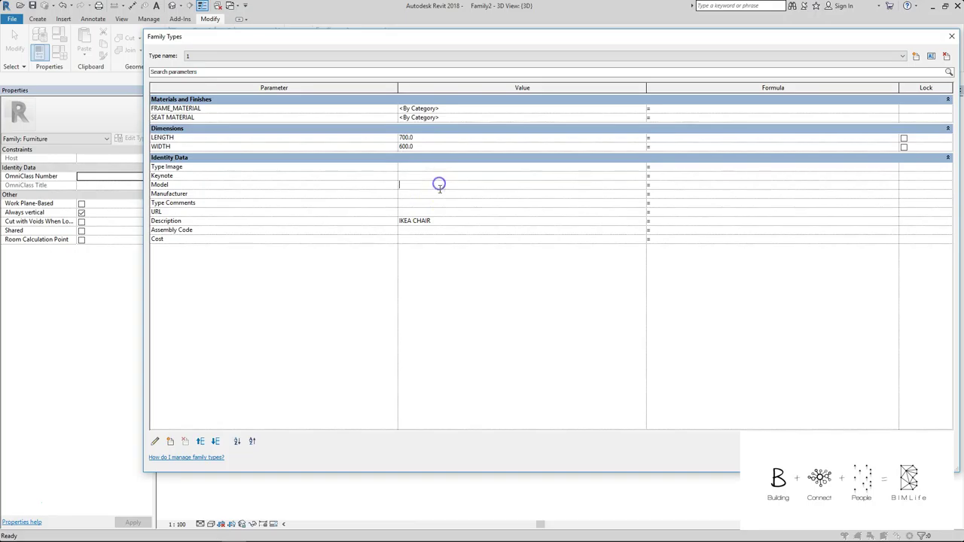
{"action": "type", "text": "CHR-2"}
{"action": "key", "text": "Tab"}
{"action": "left_click", "coordinate": [856, 463]}
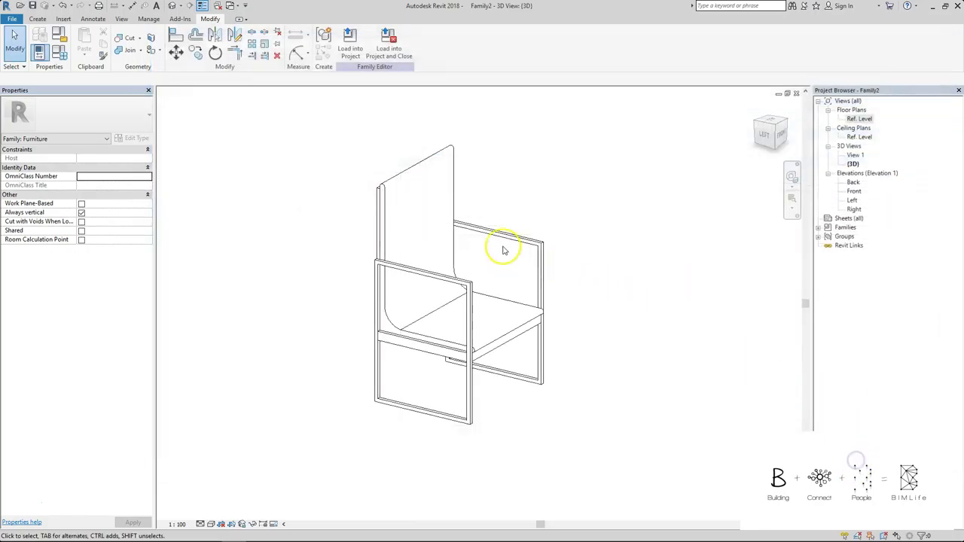